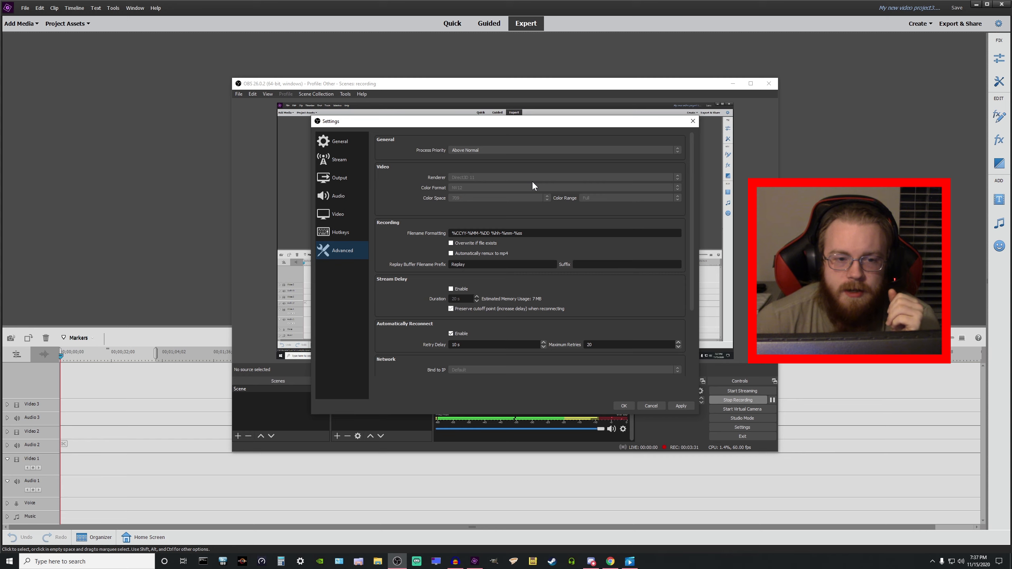
- Close the OBS settings and view the Canon VIXIA HF R700 camcorder's Amazon page in the browser
key(Escape)
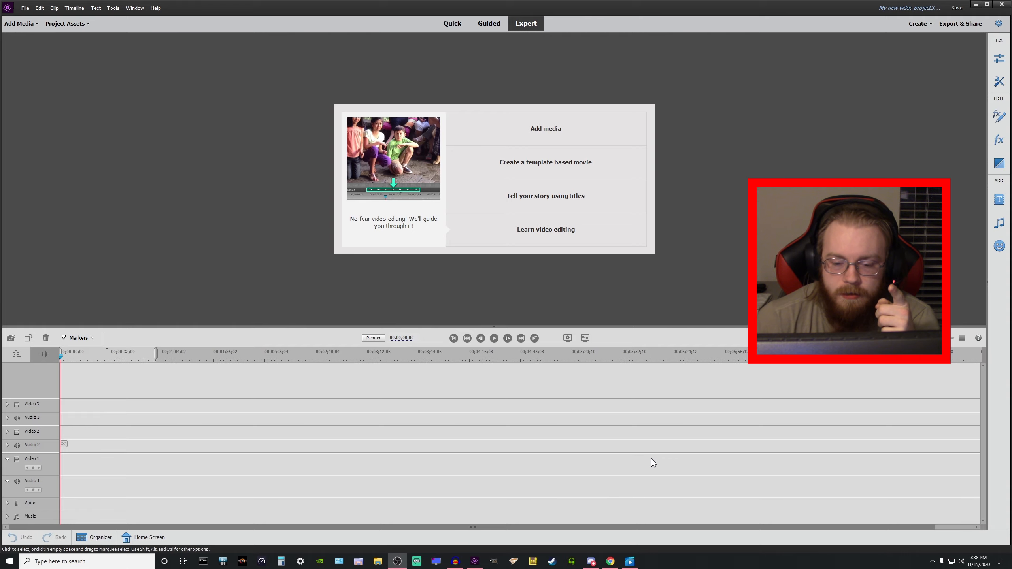
click(617, 564)
click(139, 6)
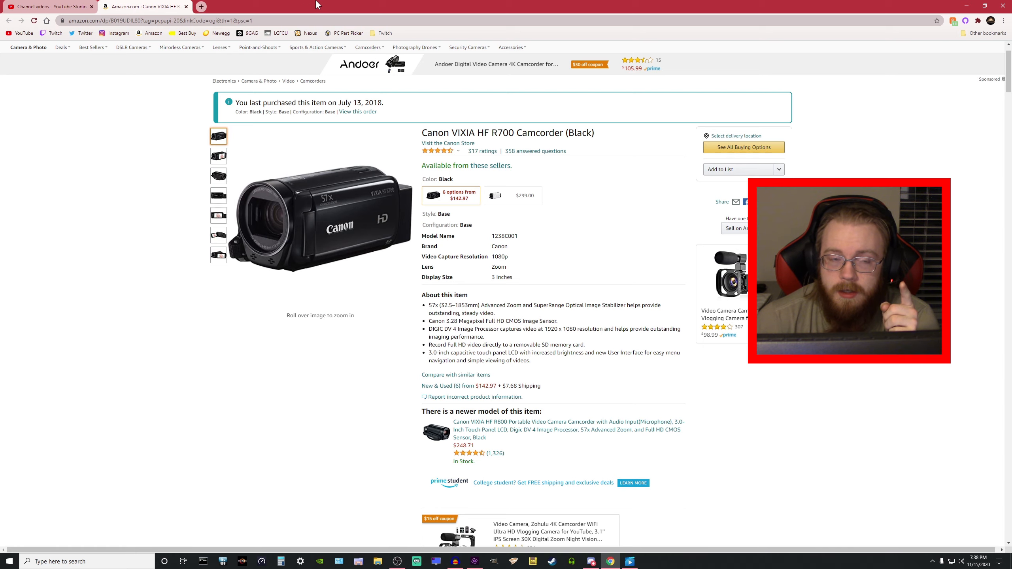
click(963, 7)
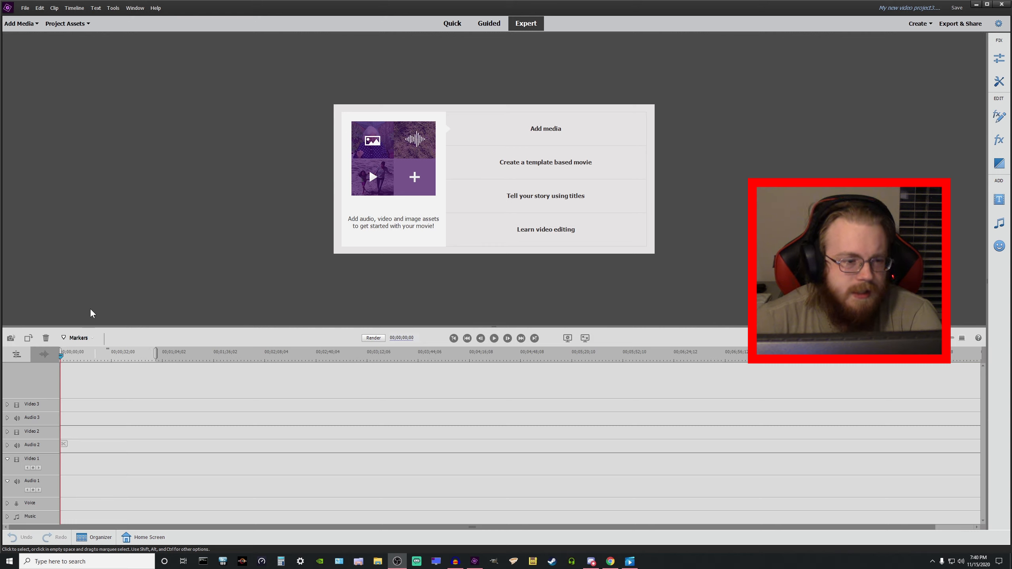
- Start importing media from files and folders and browse to RECORDINGS > OBS > Overwatch on the Videos (D:) drive
click(38, 28)
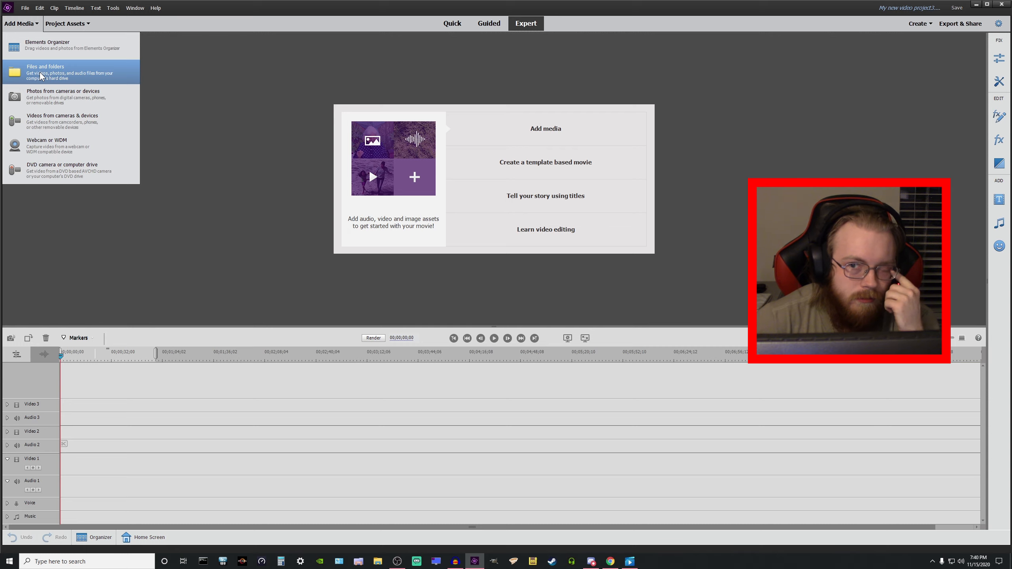
click(39, 72)
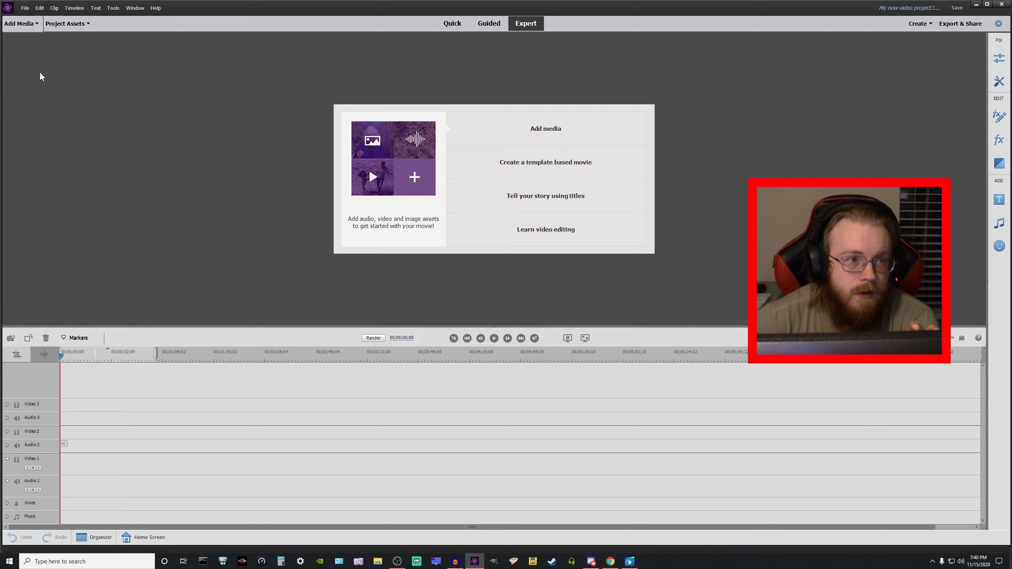
drag(157, 8, 458, 66)
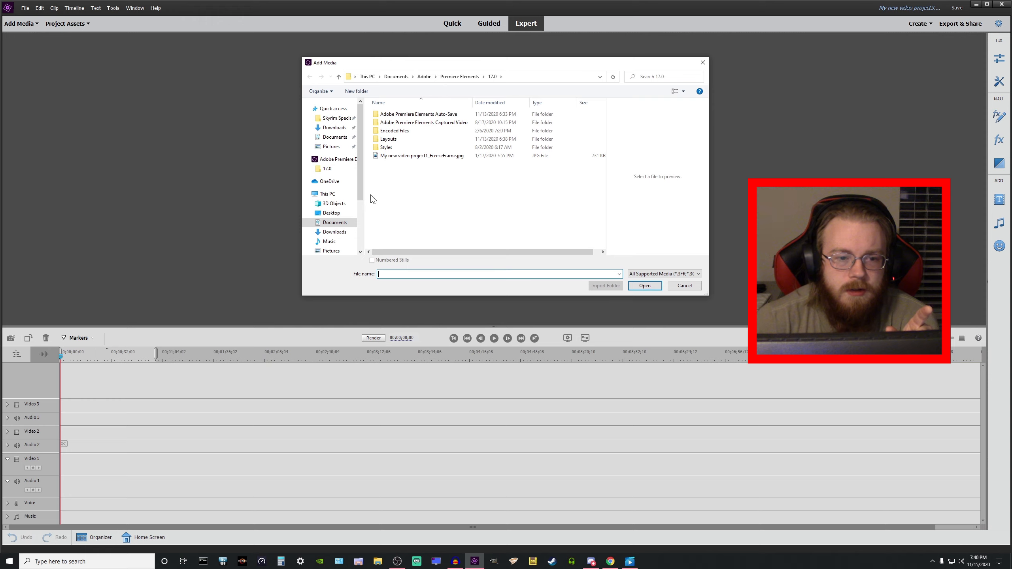
drag(359, 176, 355, 215)
scroll(354, 199, down, 1)
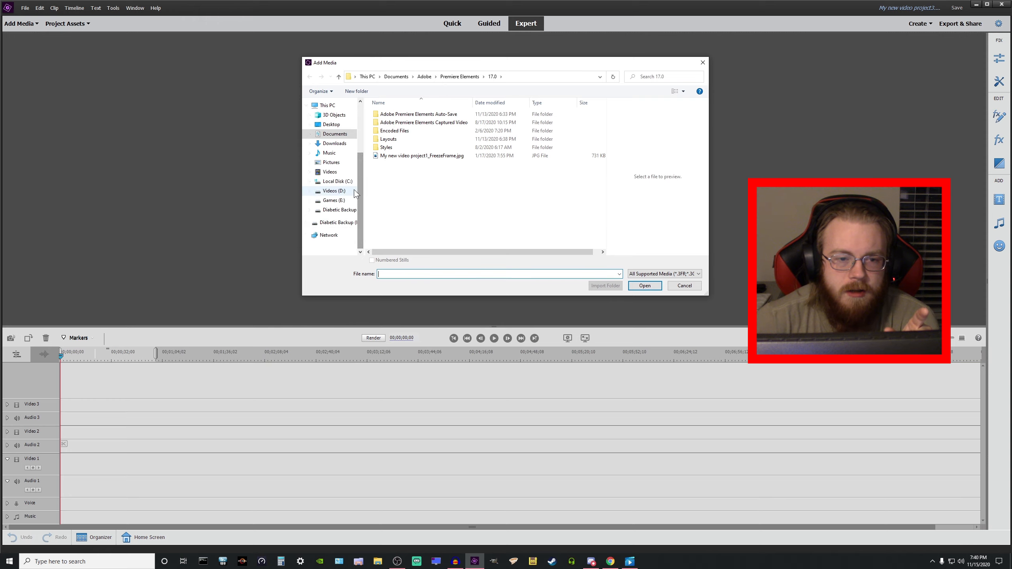
click(354, 190)
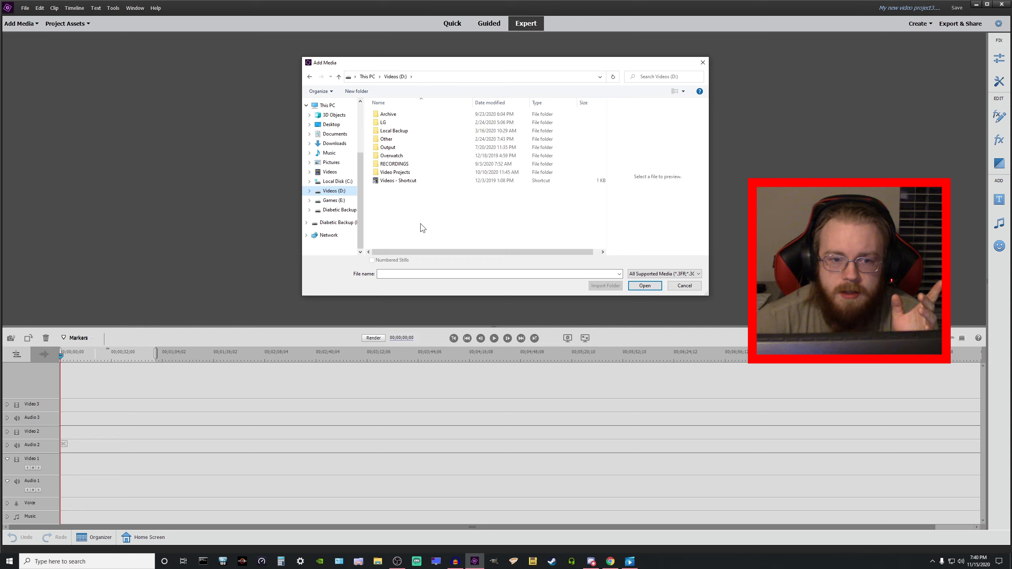
double_click(402, 165)
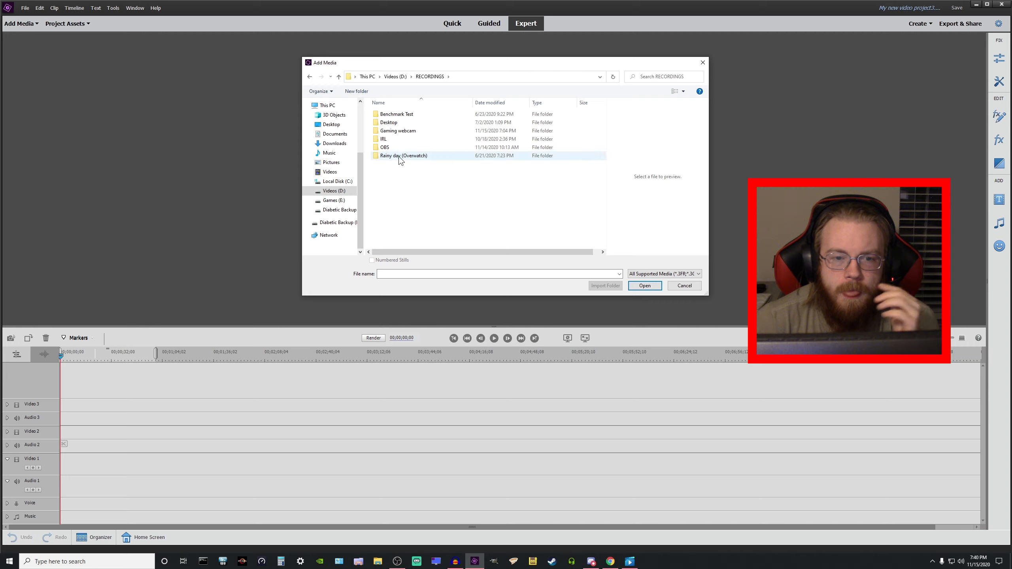
double_click(398, 147)
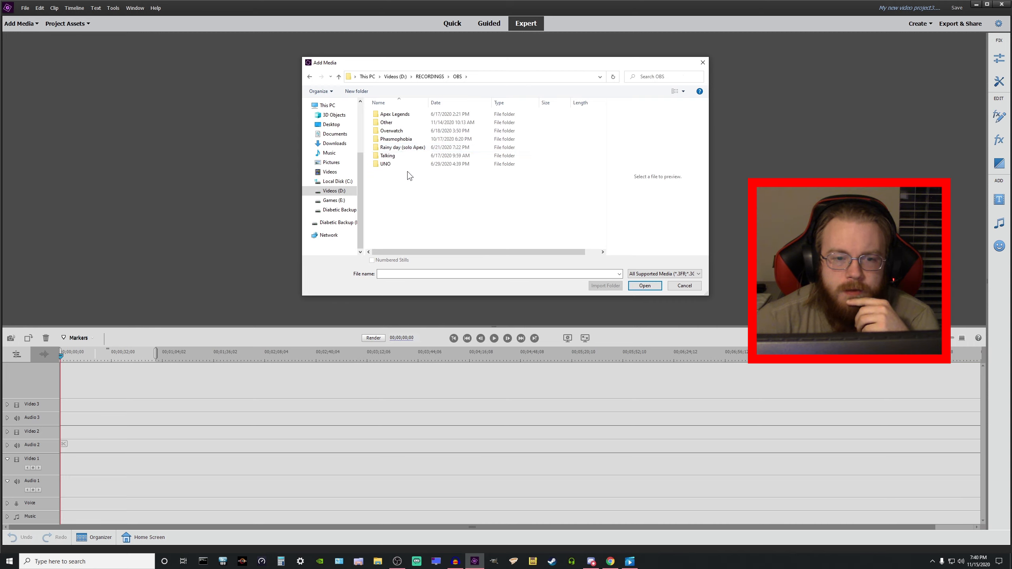
double_click(391, 131)
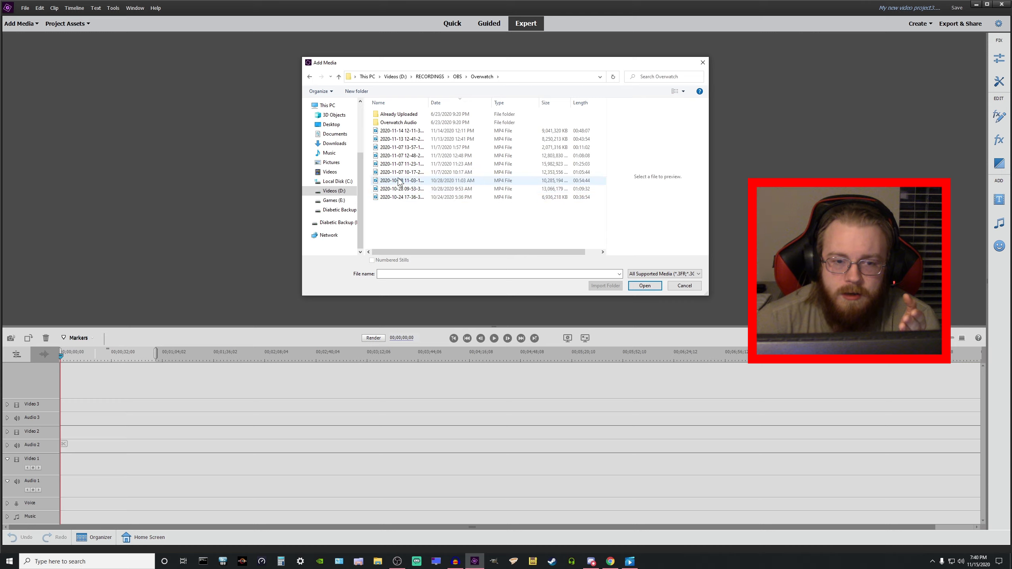
click(436, 198)
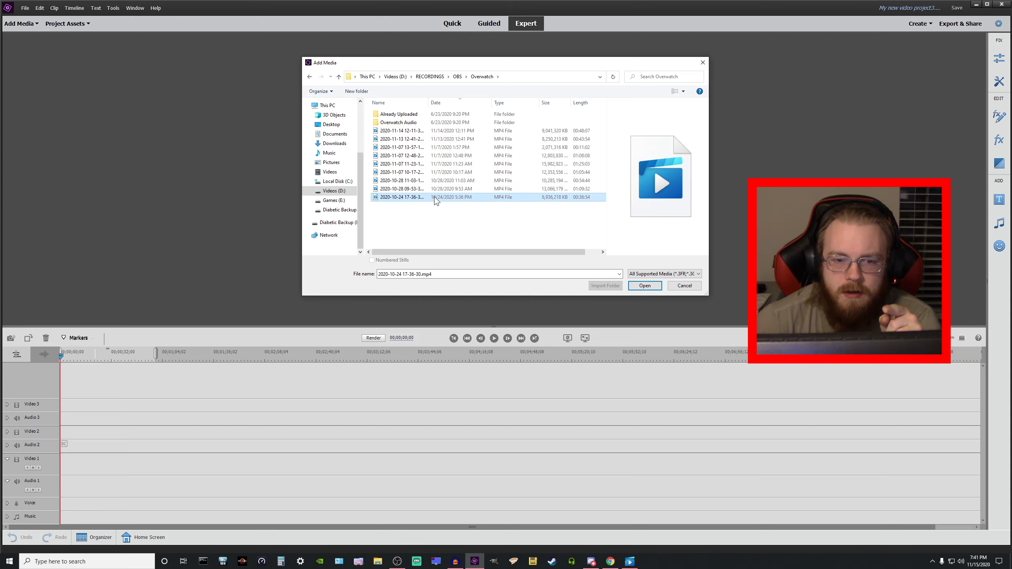
click(654, 286)
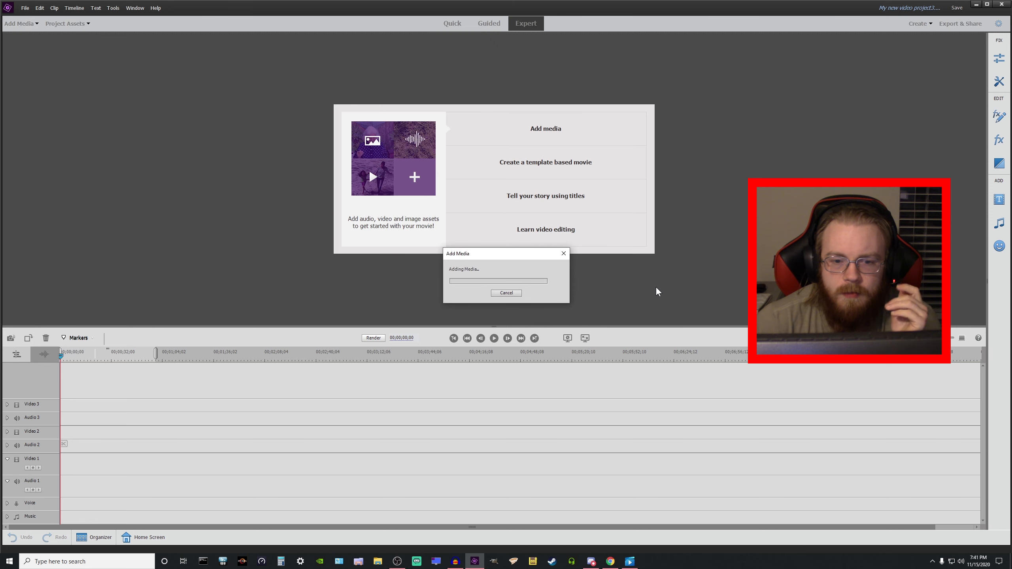
drag(32, 67, 62, 480)
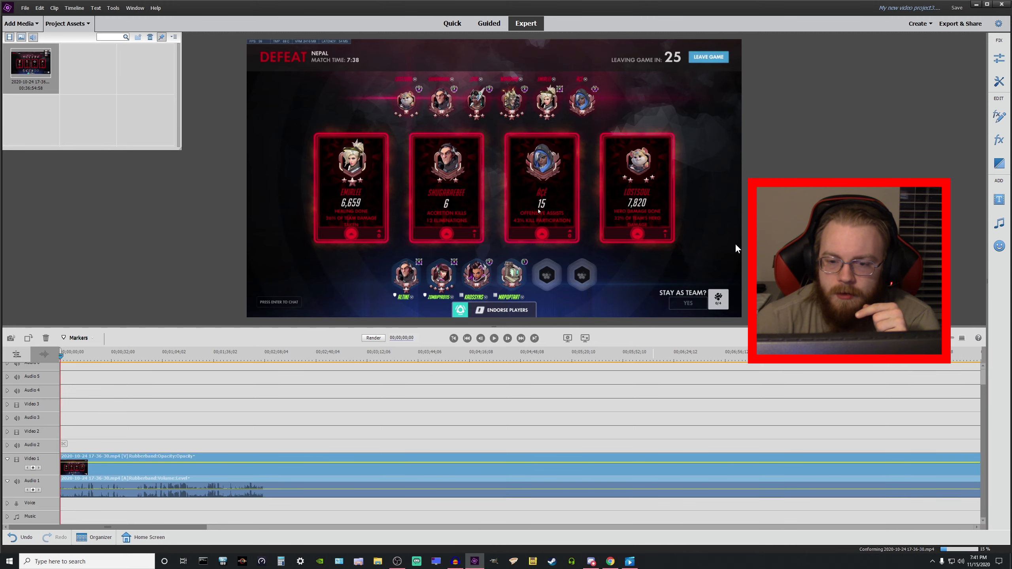
click(976, 5)
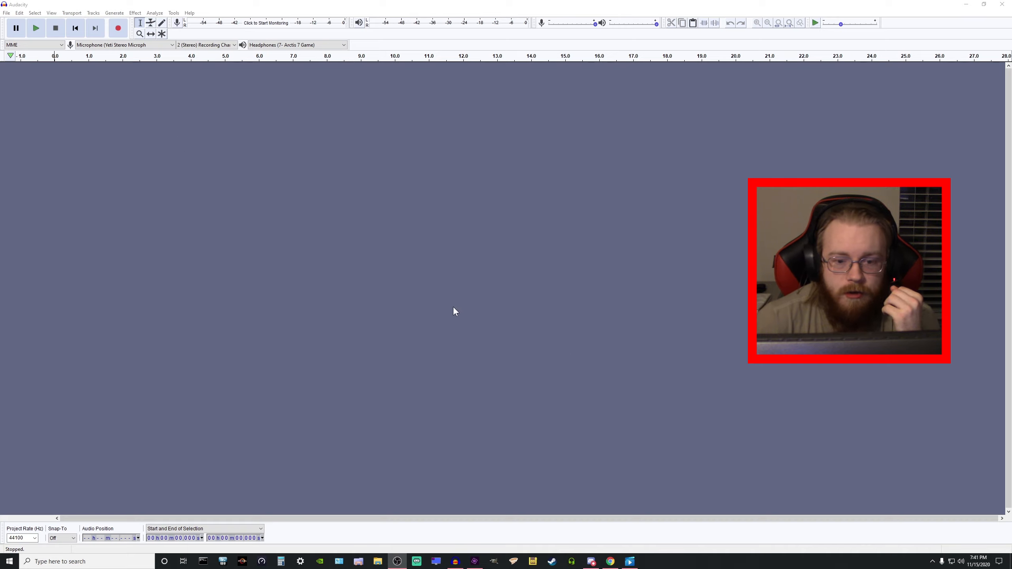
click(637, 563)
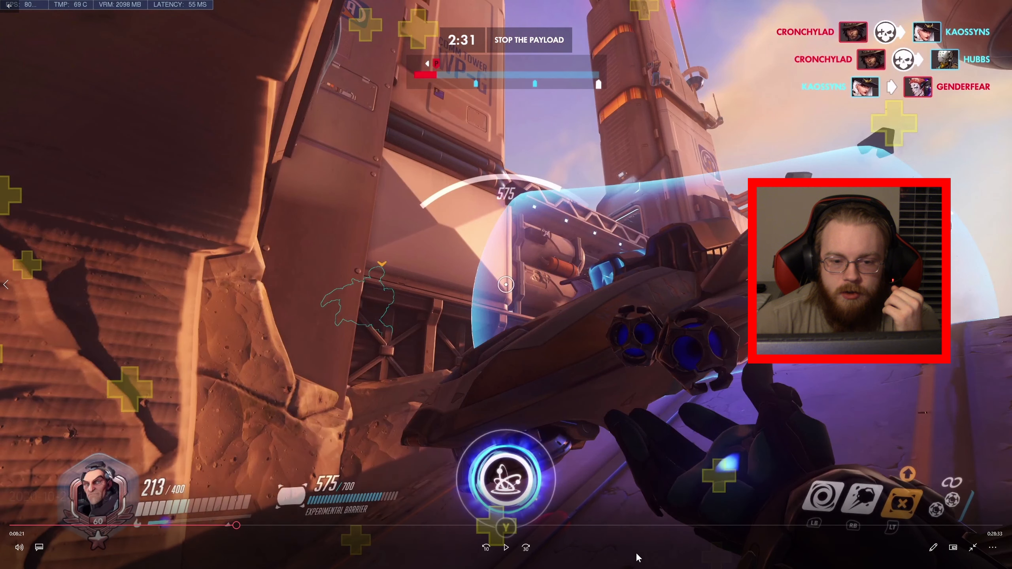
click(507, 547)
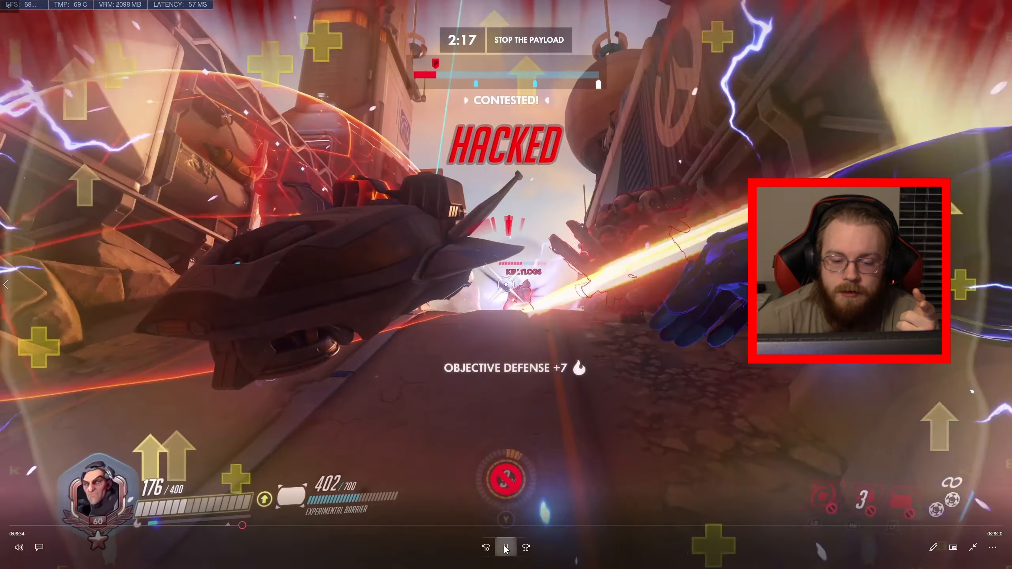
click(505, 548)
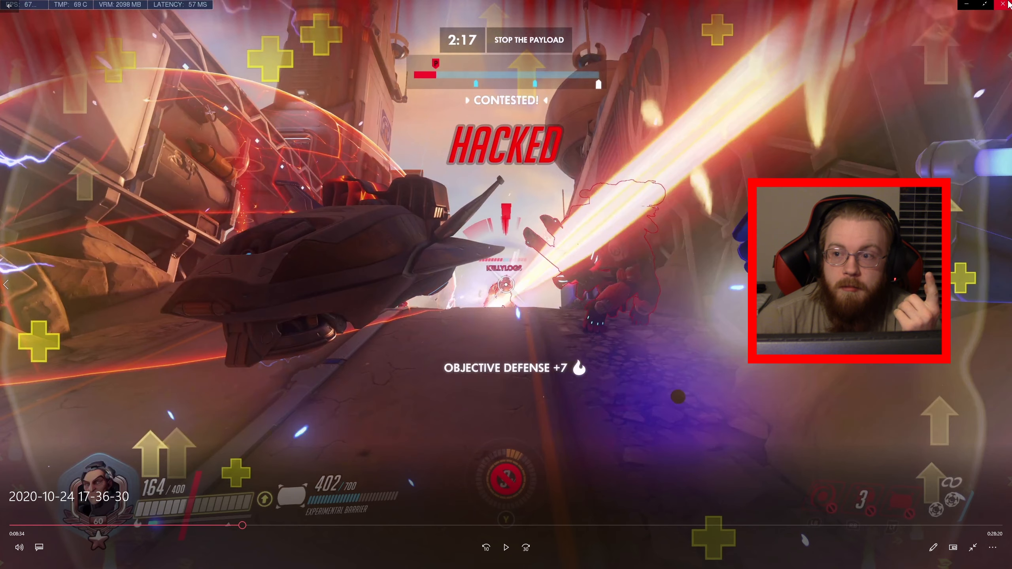
click(1009, 5)
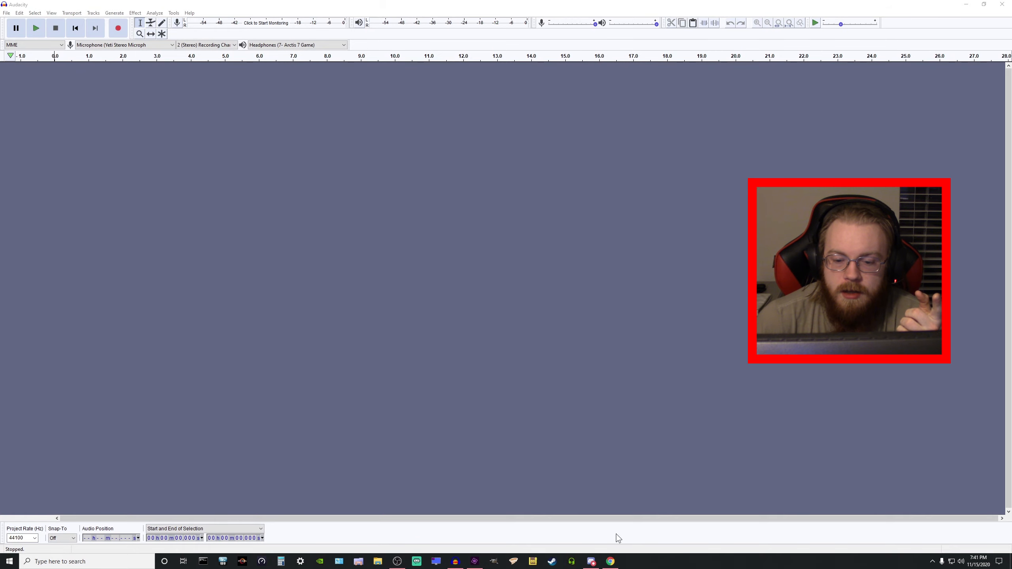
- Switch back to Premiere Elements and play the first few seconds of the timeline to check the clip's audio
click(473, 561)
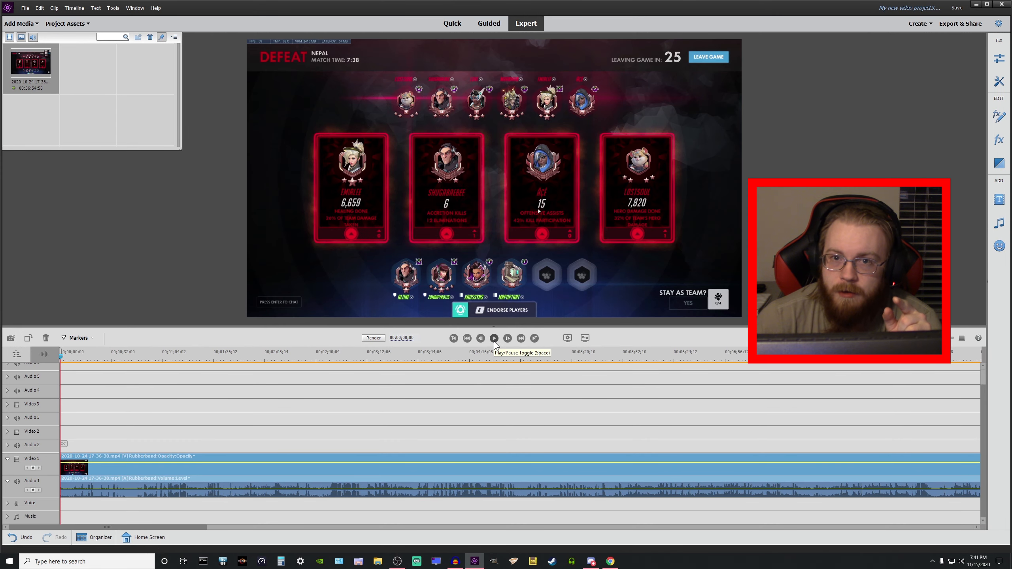
click(493, 338)
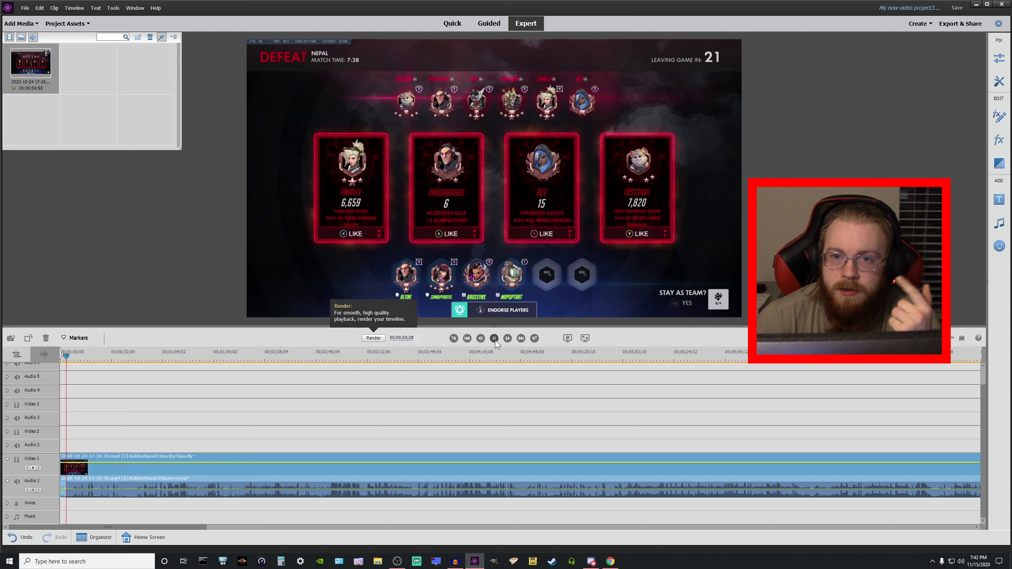
click(494, 339)
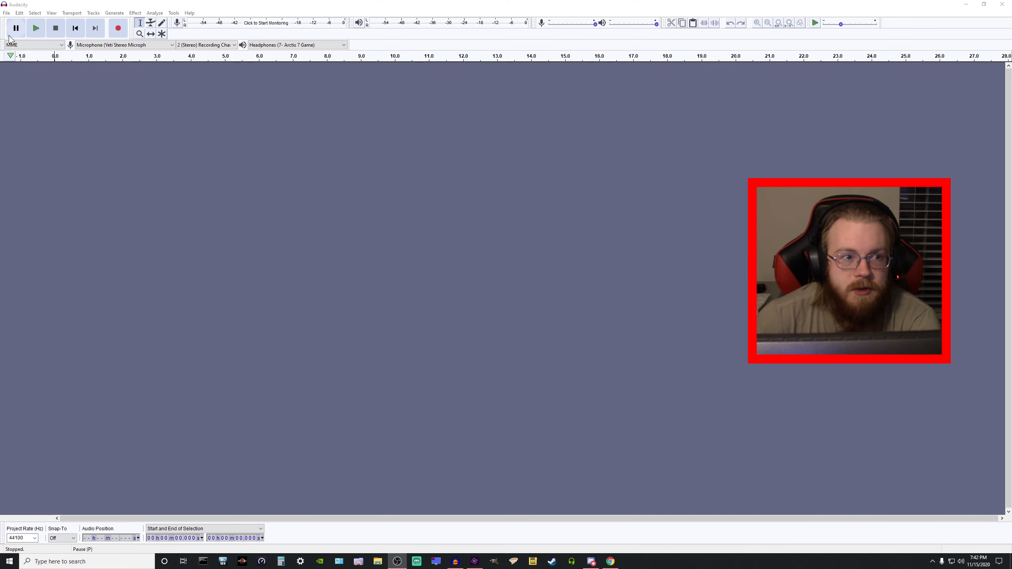
click(7, 12)
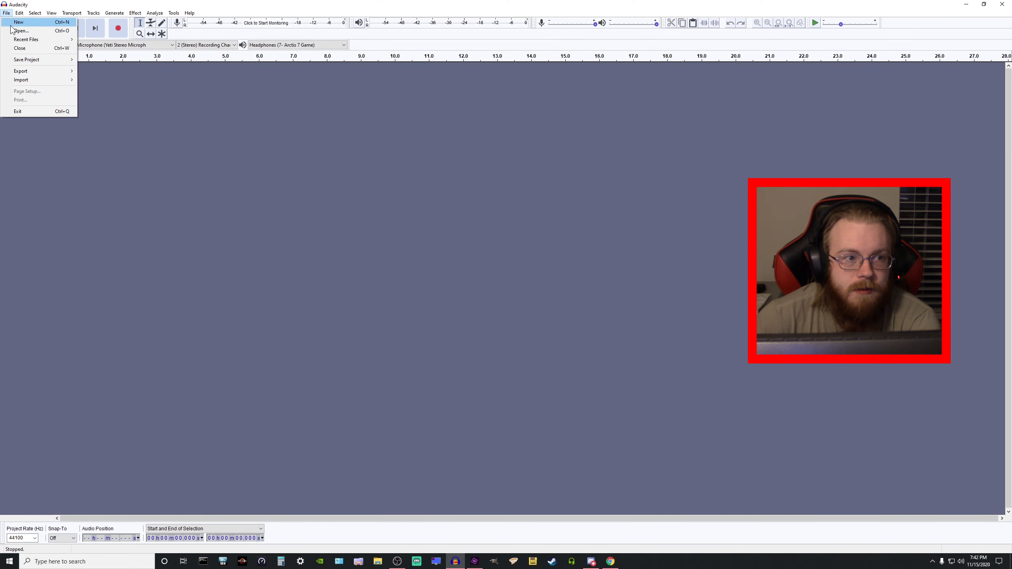
click(12, 29)
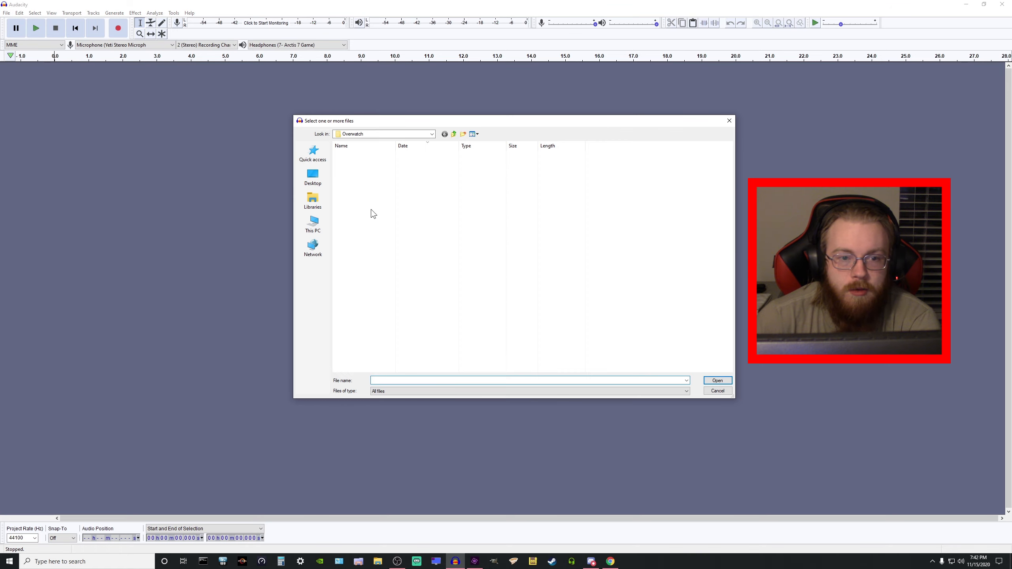
click(479, 230)
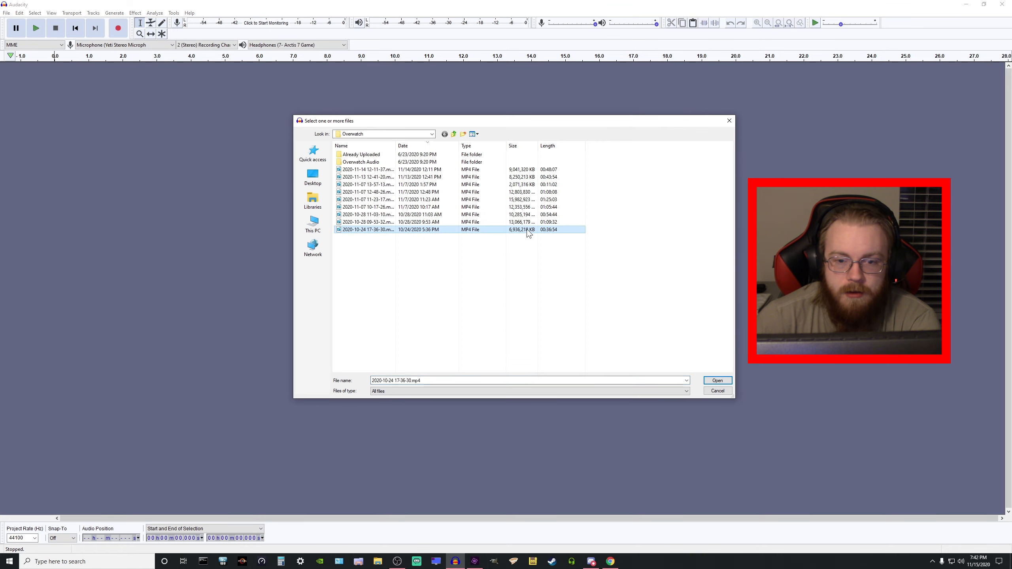
click(716, 380)
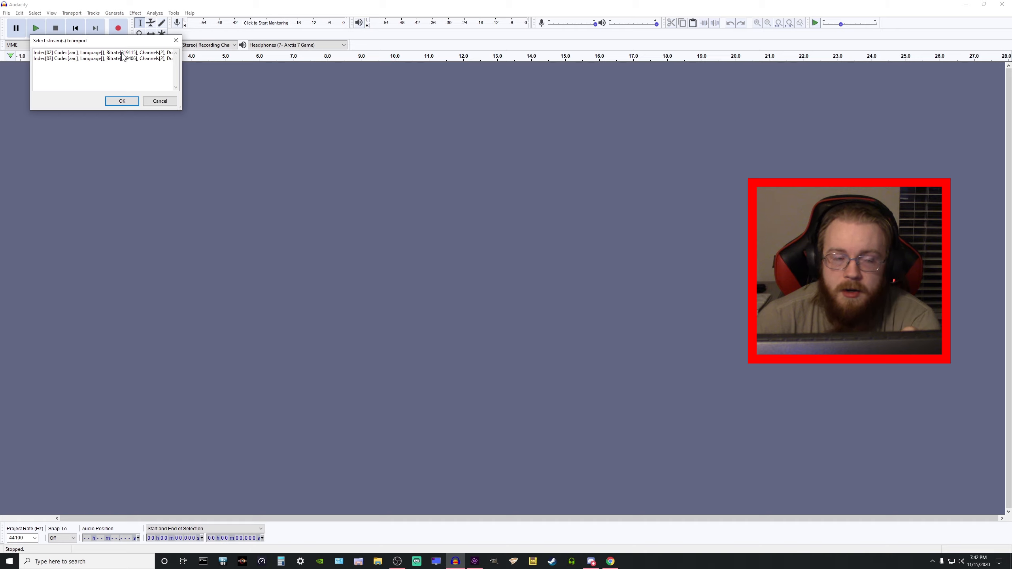
click(120, 60)
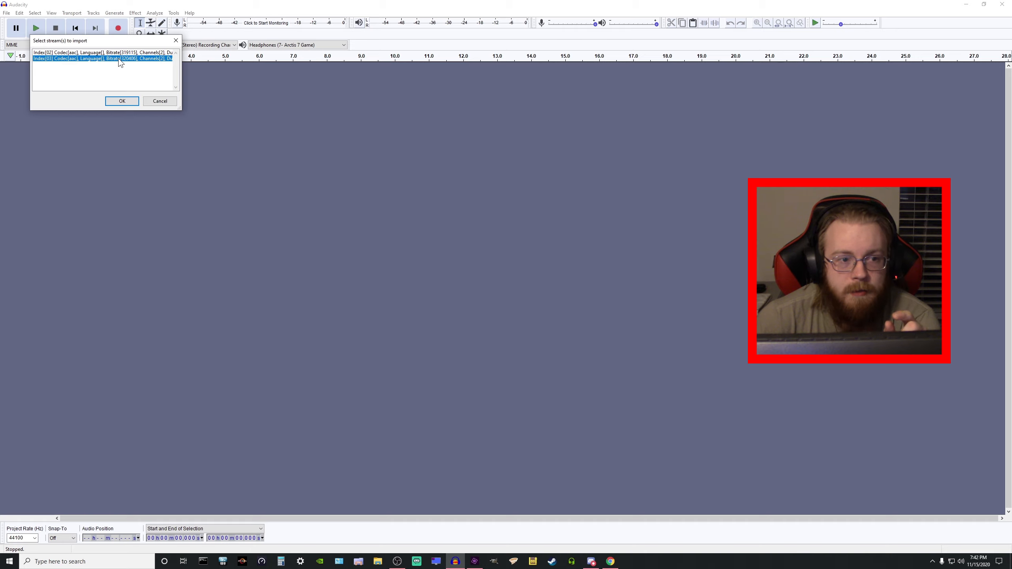
click(122, 100)
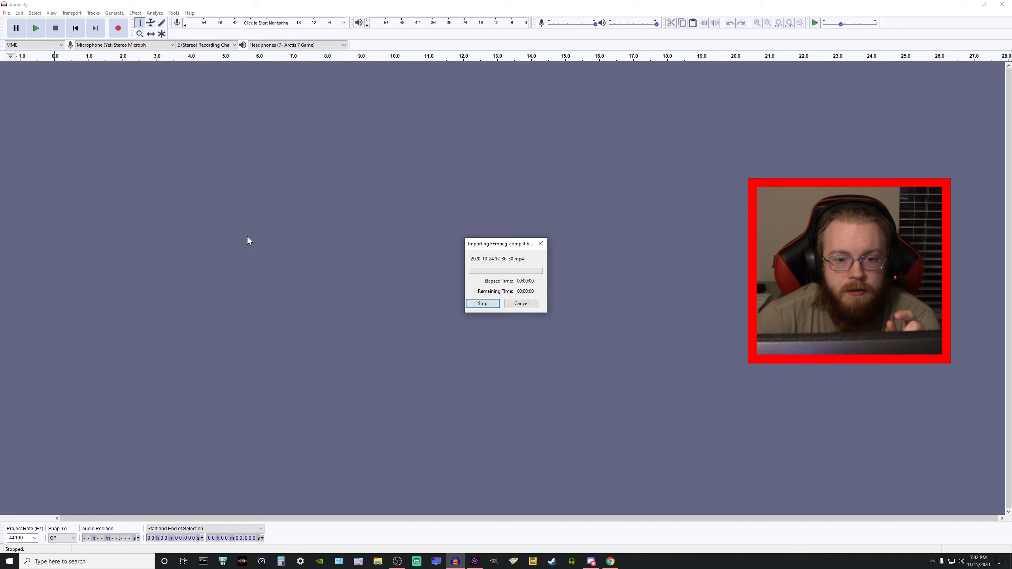
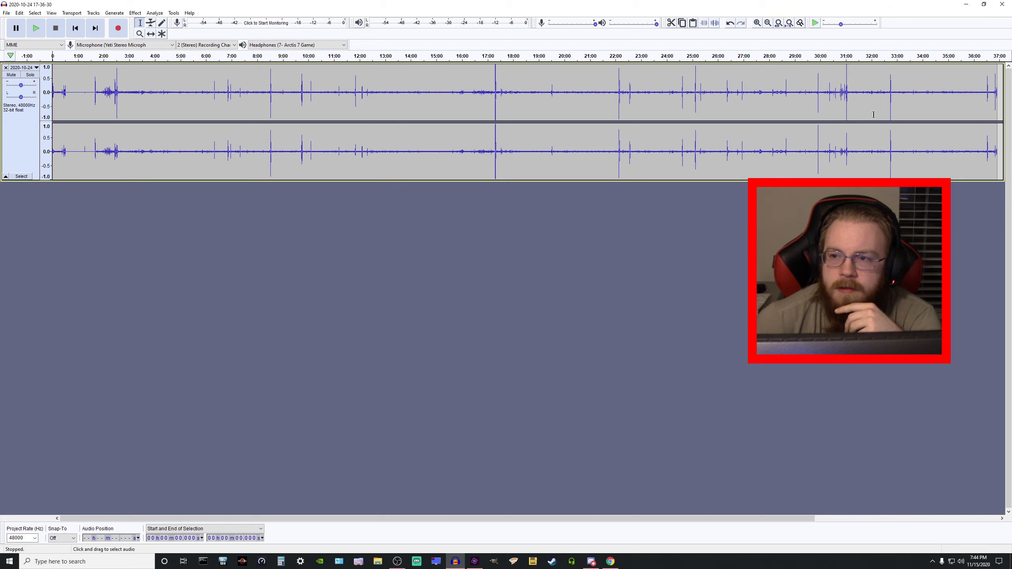
click(1002, 4)
click(523, 278)
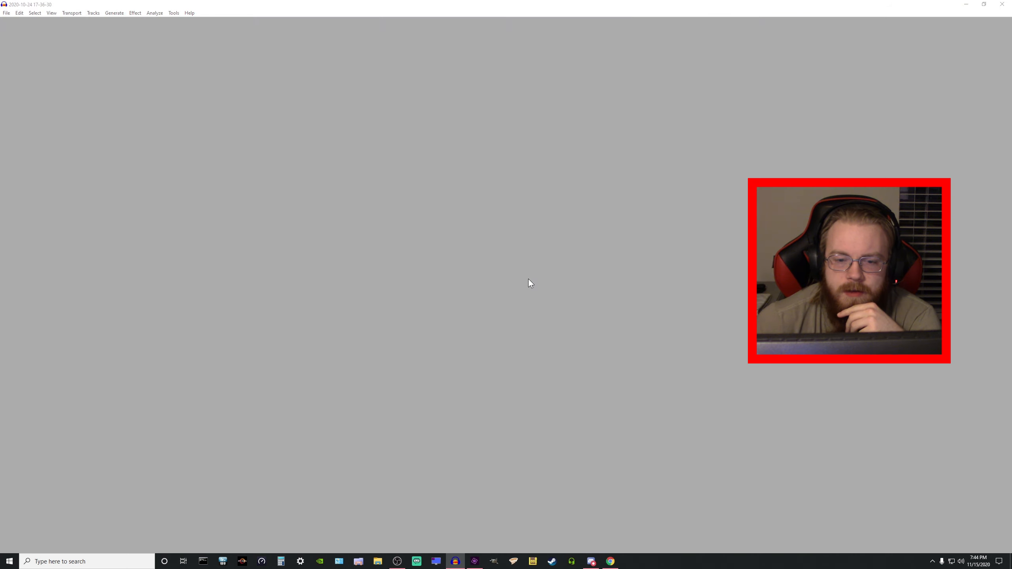
click(36, 25)
click(47, 76)
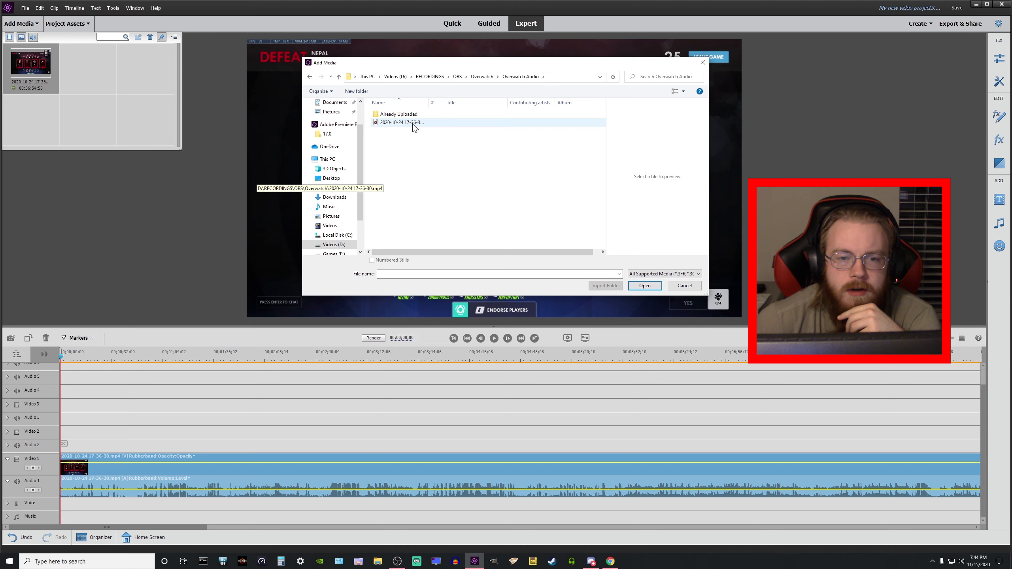
click(414, 127)
click(645, 285)
drag(88, 66, 63, 510)
click(7, 503)
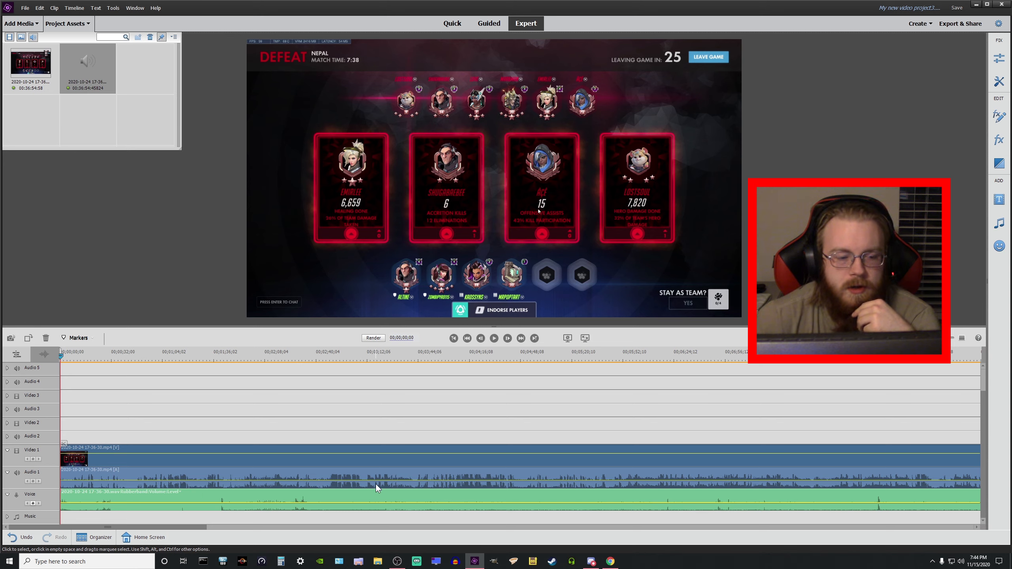
- Import Woosh.mp3 from the Sounds folder inside Video Projects on the Videos (D:) drive into the project assets
click(32, 23)
click(133, 104)
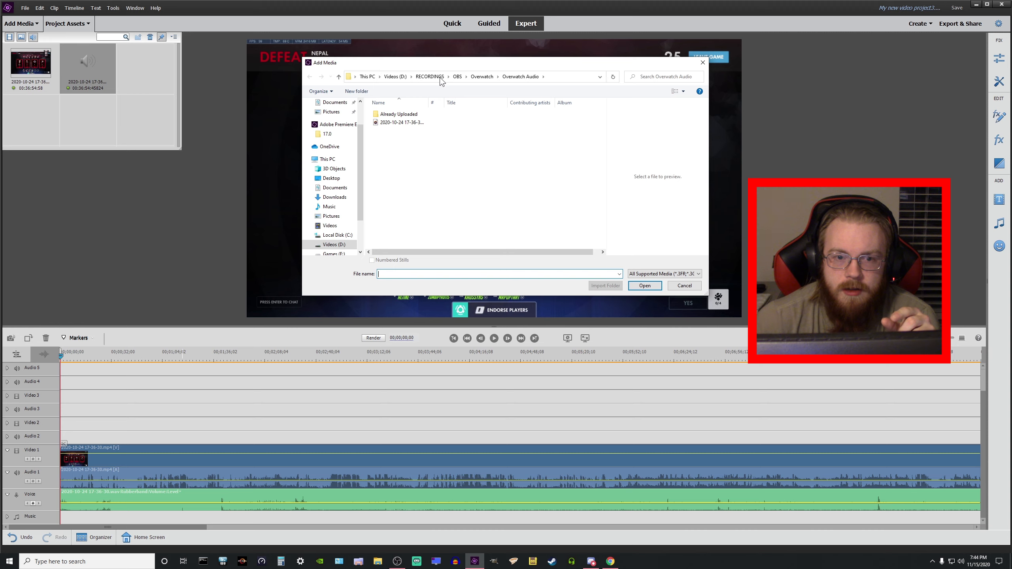
click(399, 76)
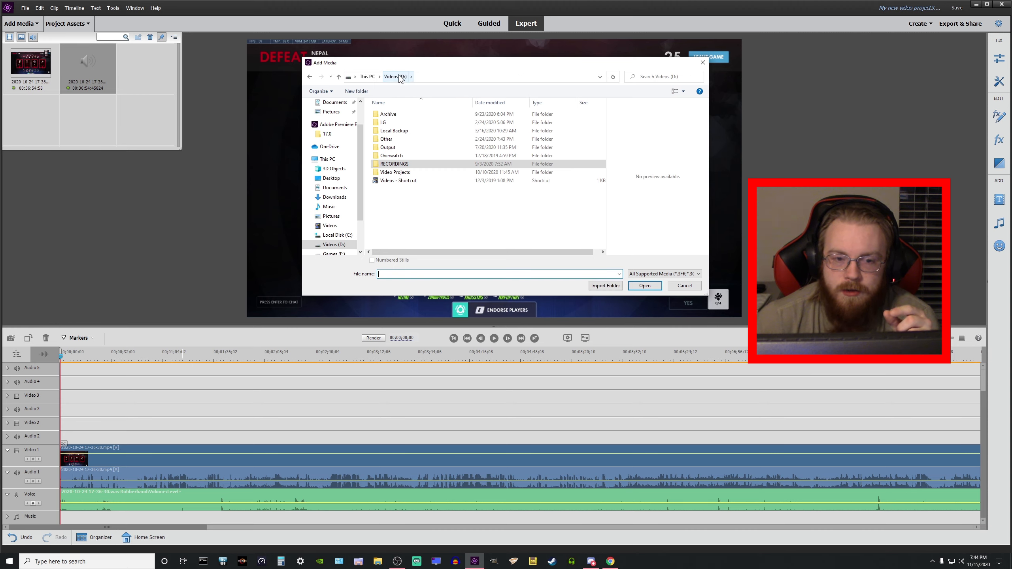
double_click(395, 172)
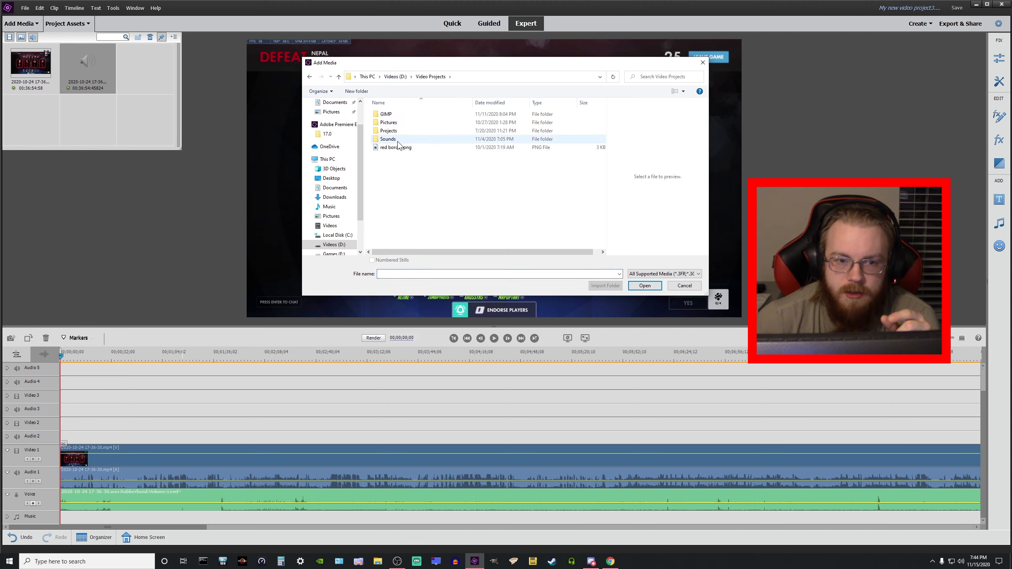
click(458, 180)
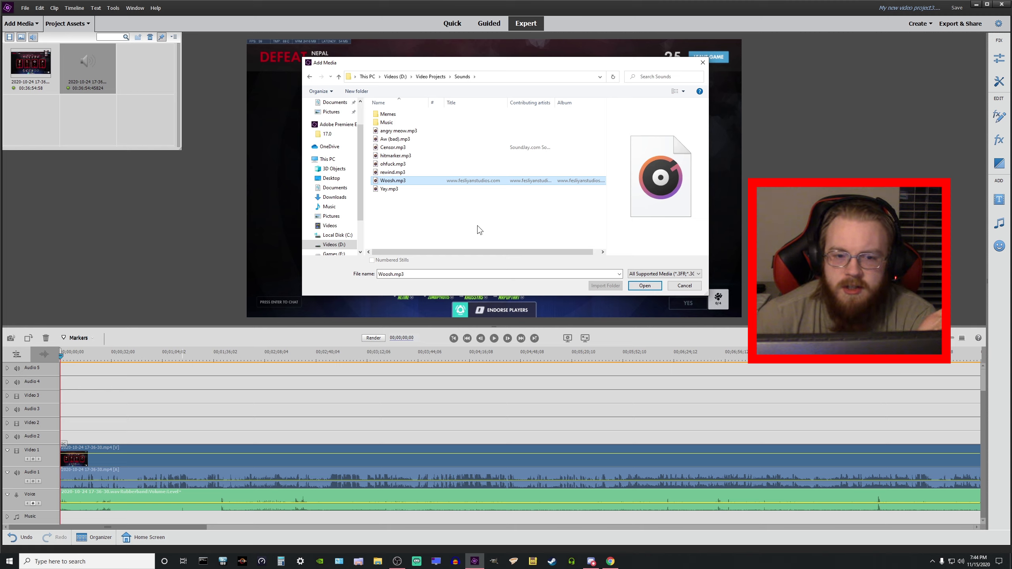
click(645, 286)
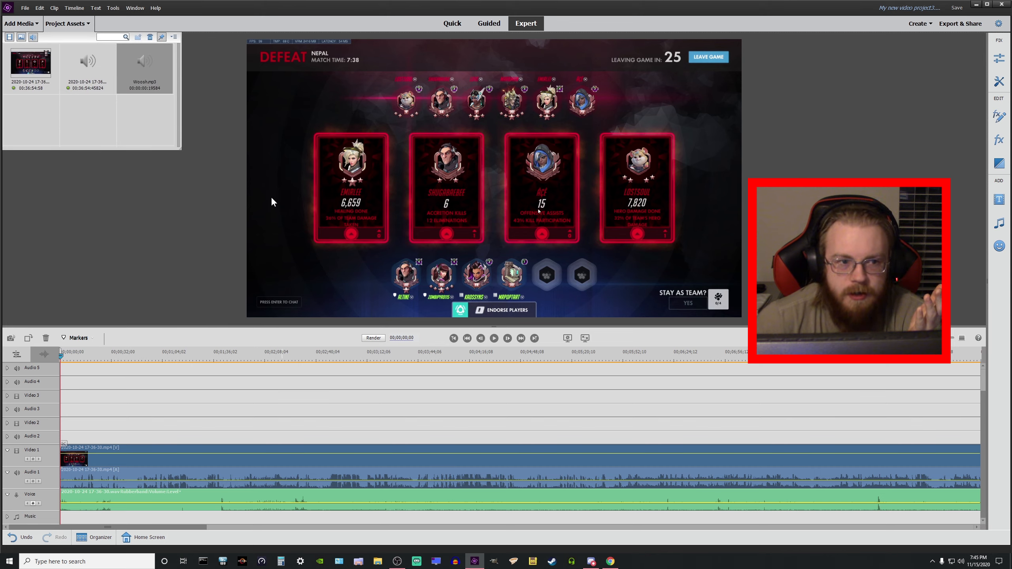
- Start another import from files and folders, and browse to the Gaming webcam folder inside RECORDINGS on the Videos (D:) drive
click(36, 23)
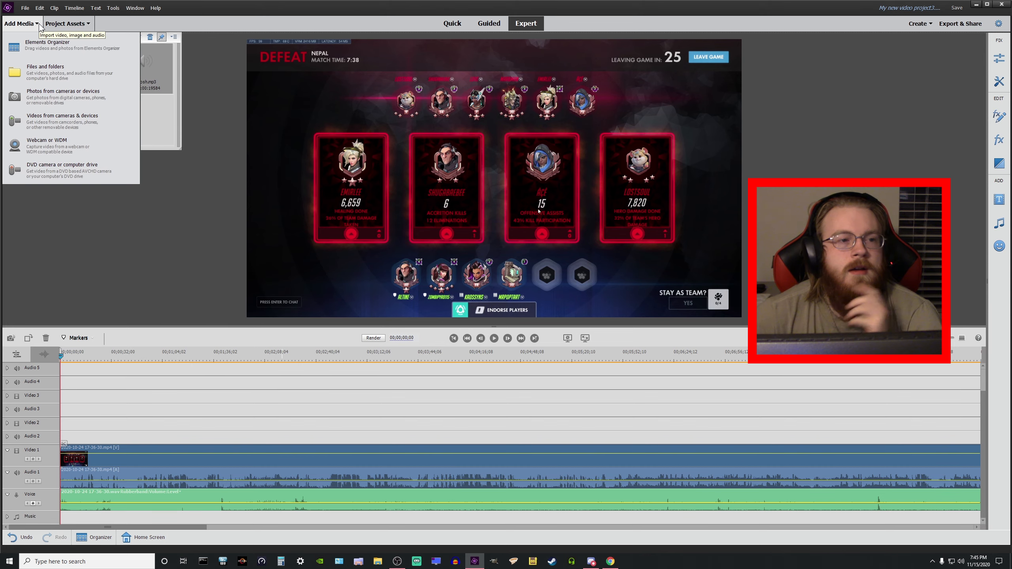
click(60, 94)
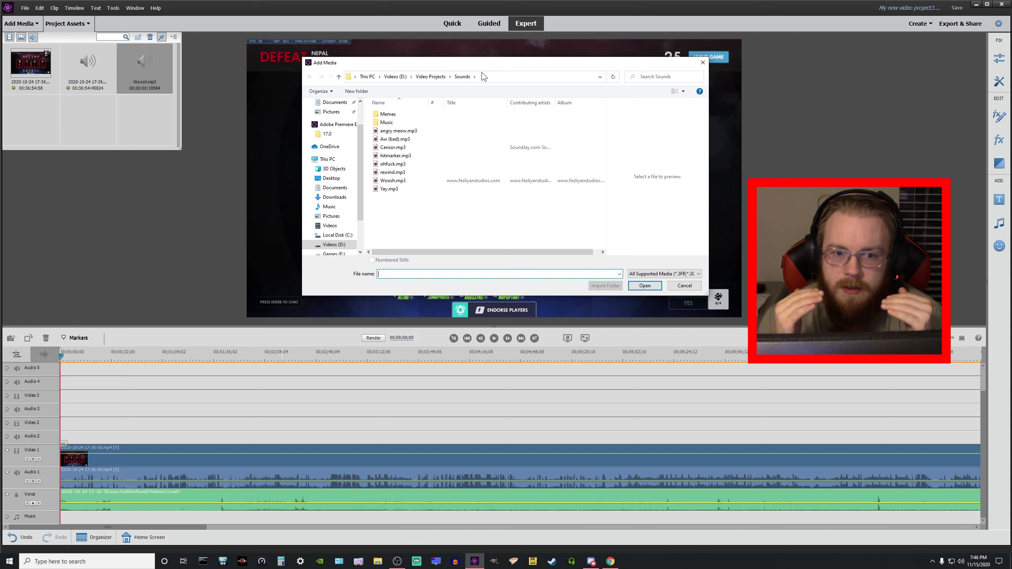
click(391, 77)
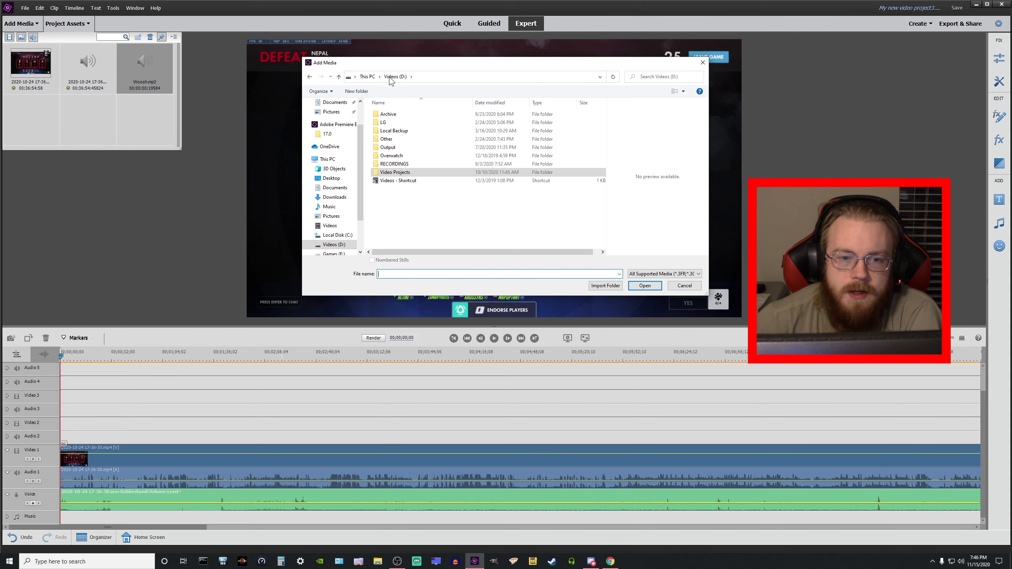
double_click(400, 165)
double_click(402, 131)
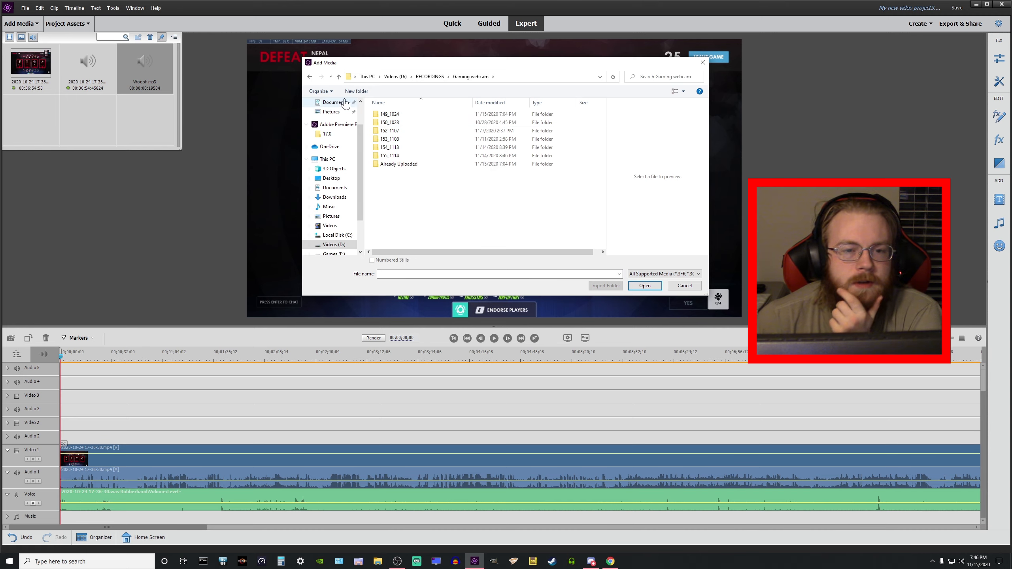
- Look inside the 149_1024 and 155_1114 webcam folders, and return to the Gaming webcam folder
double_click(397, 114)
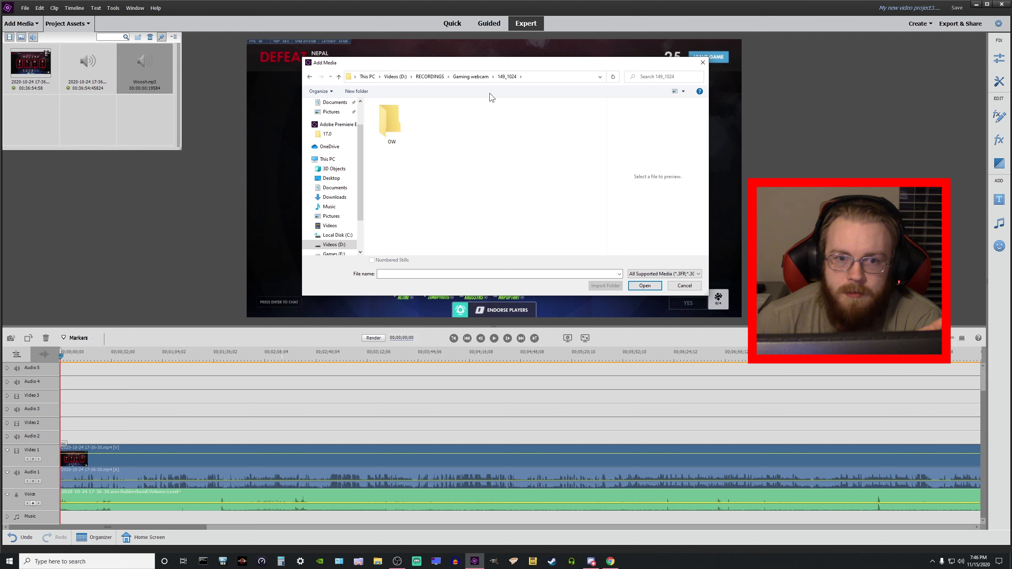
click(471, 78)
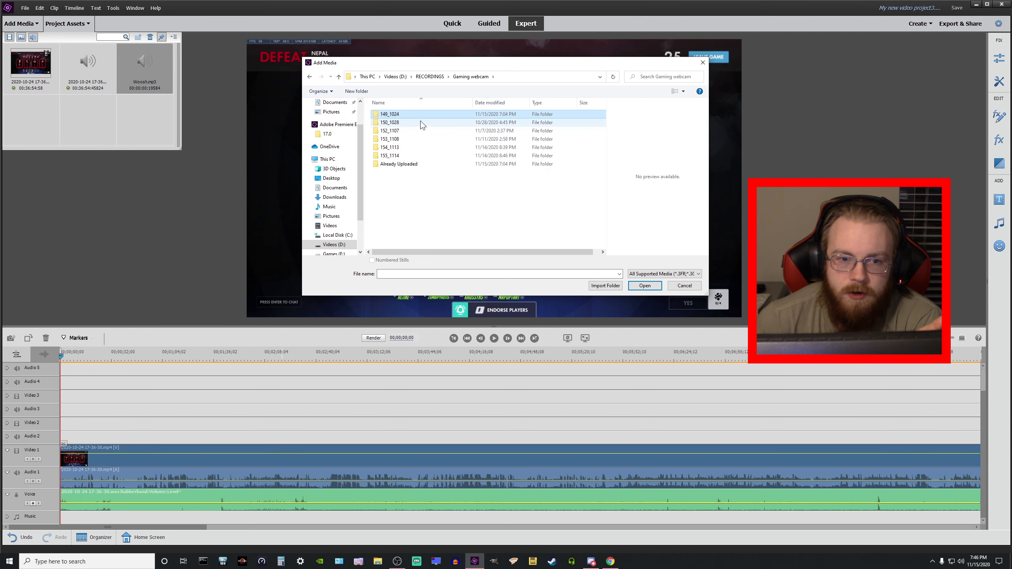
double_click(399, 155)
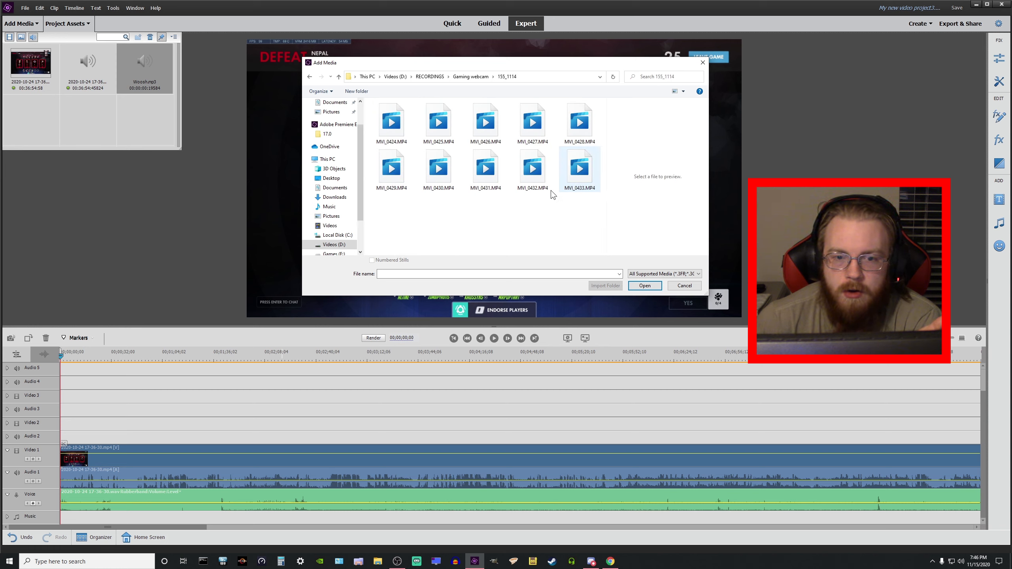
click(310, 77)
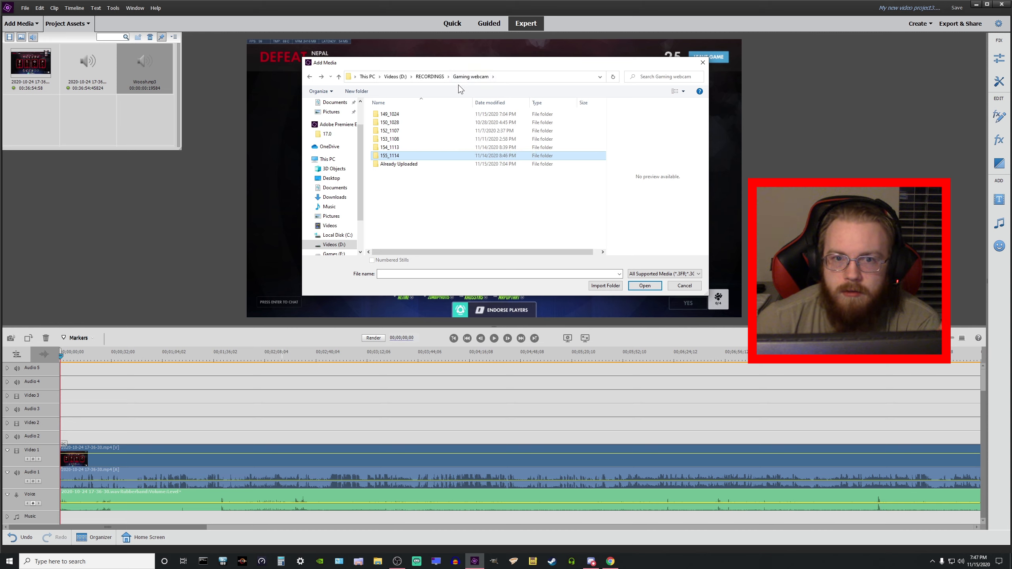
- Open the 150_1028 webcam folder and switch its file listing to the details view with dates and lengths
double_click(416, 123)
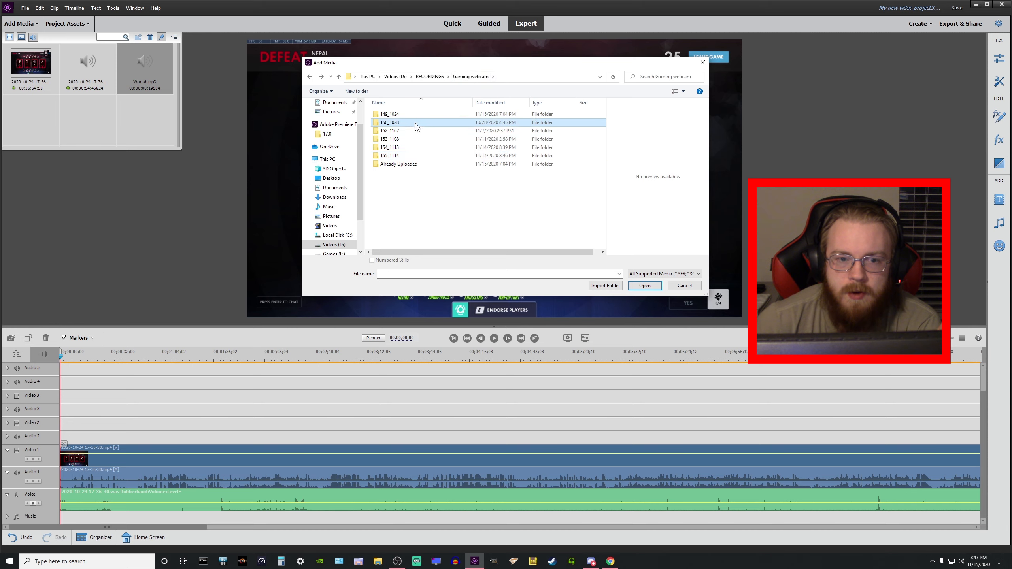
click(683, 92)
drag(685, 89, 686, 150)
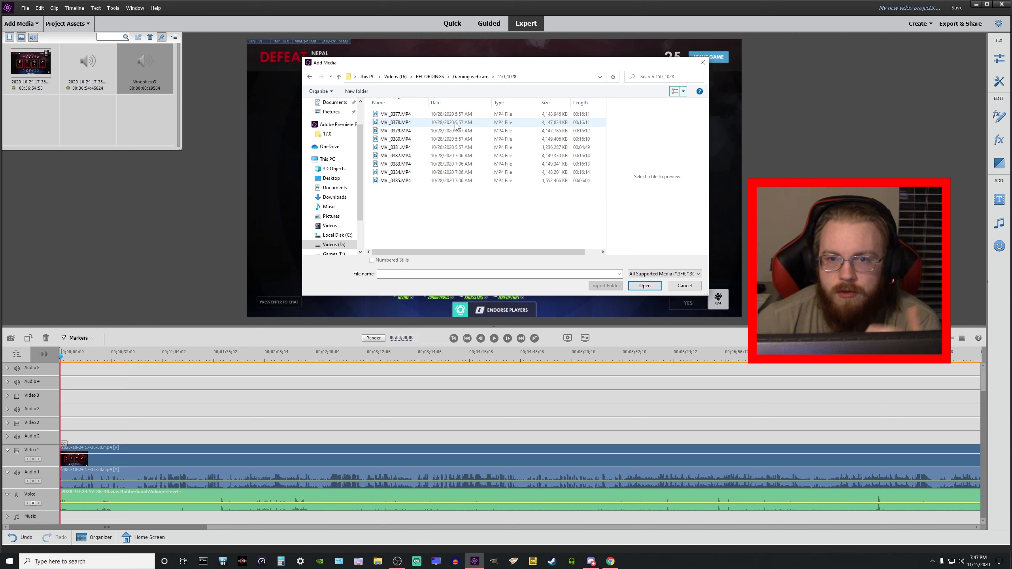
- Import the webcam clip MVI_0374.MP4 from the OW folder inside 149_1024 into the project assets
click(470, 77)
double_click(382, 114)
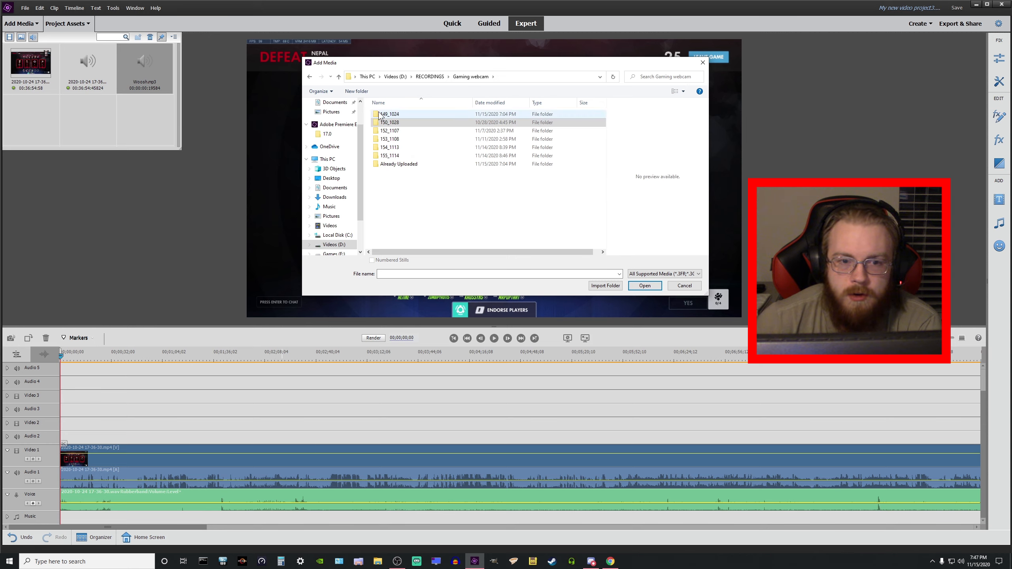
double_click(388, 116)
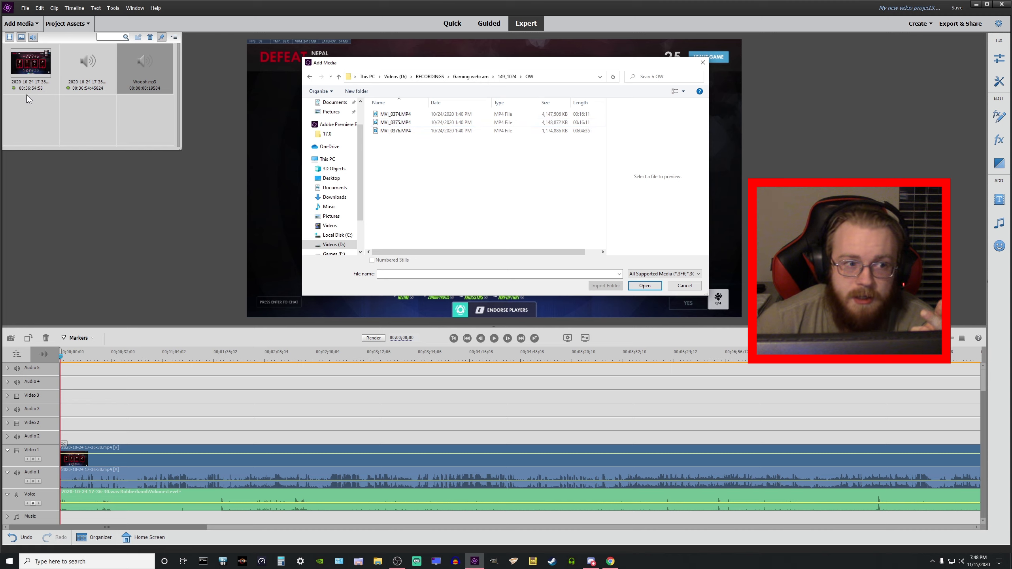
click(403, 115)
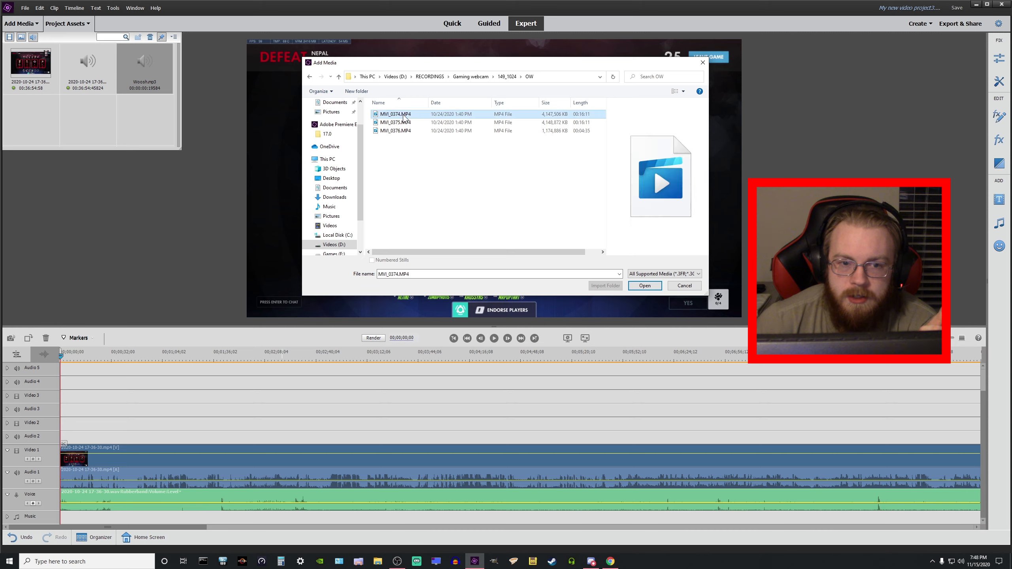
click(645, 285)
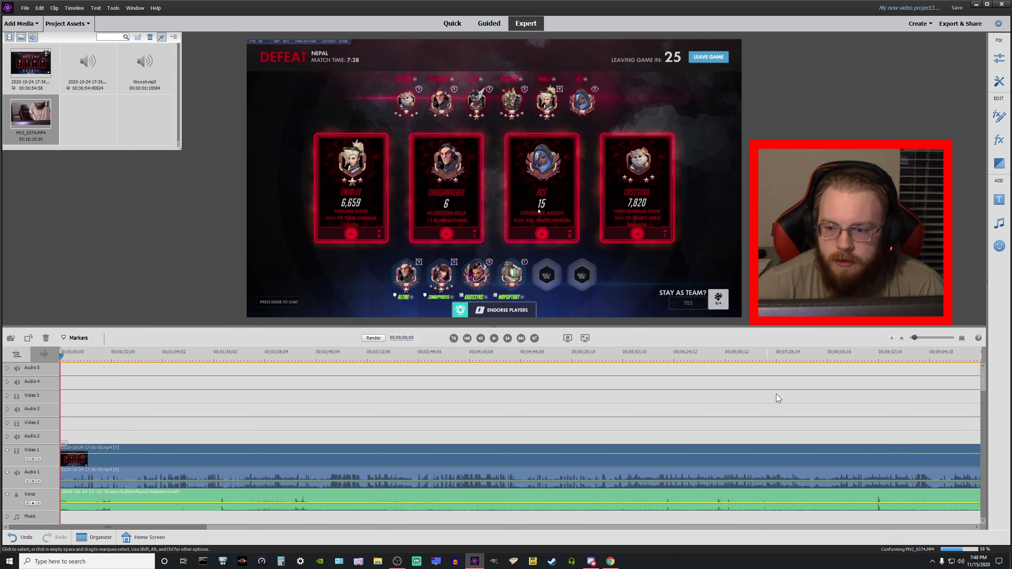
- Select the gameplay clip together with its Voice track audio and shift both about two seconds later on the timeline
click(939, 338)
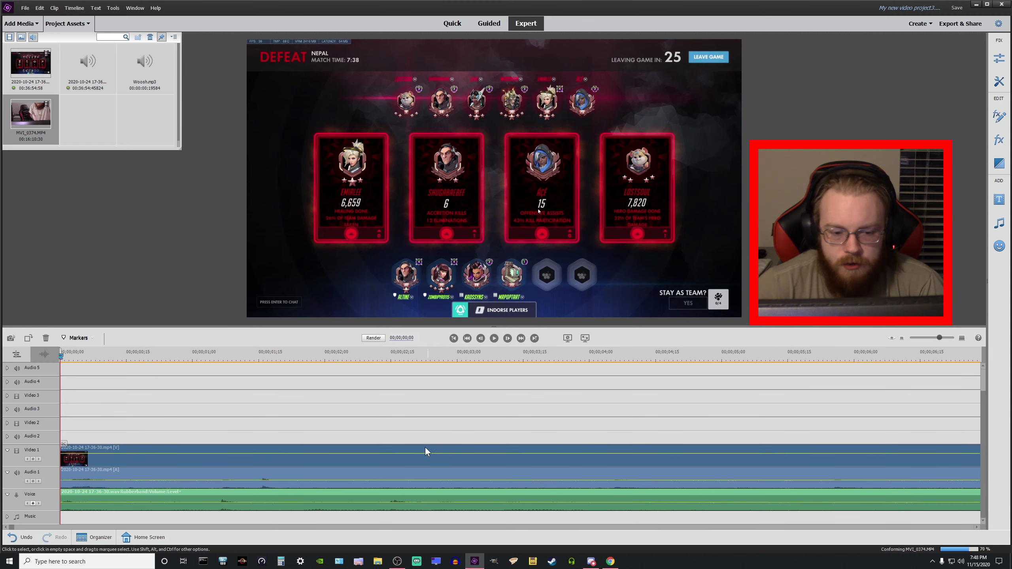
click(530, 475)
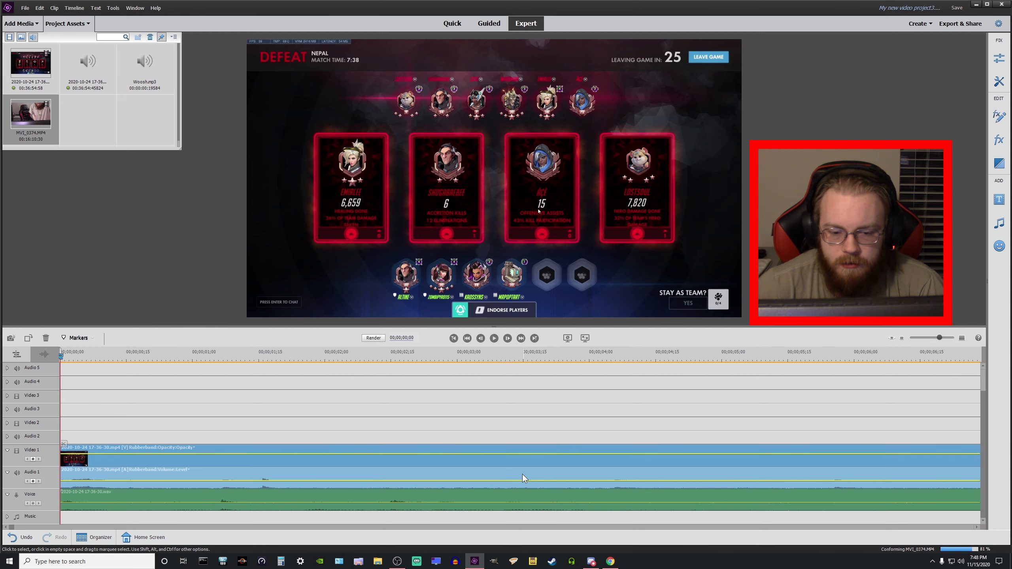
shift+click(476, 498)
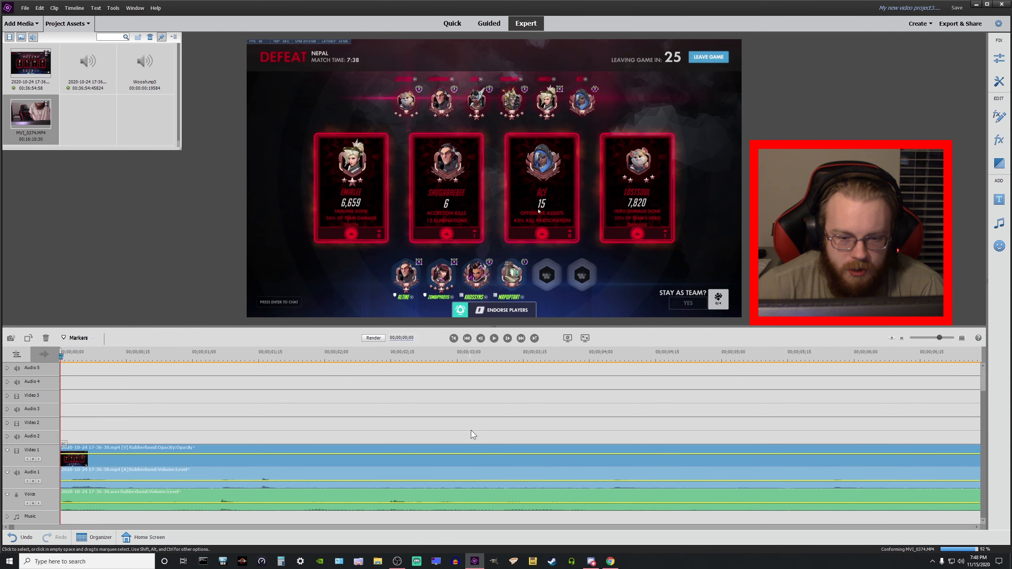
click(471, 431)
click(468, 468)
shift+click(465, 494)
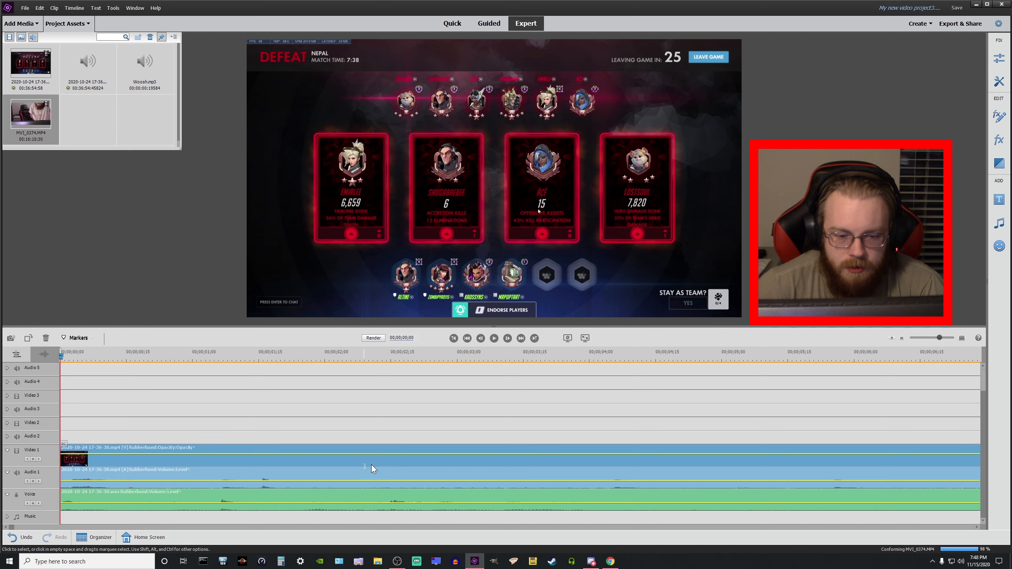
drag(372, 465, 682, 467)
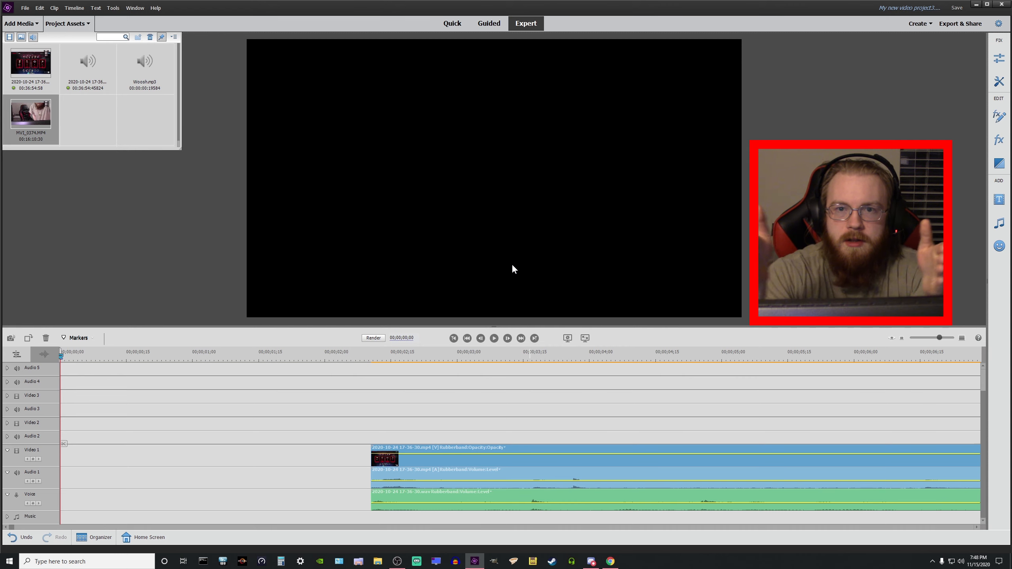
- Place MVI_0374.MP4 on the Video 2 track at the start of the timeline and expand its tracks
drag(30, 113, 64, 431)
click(6, 423)
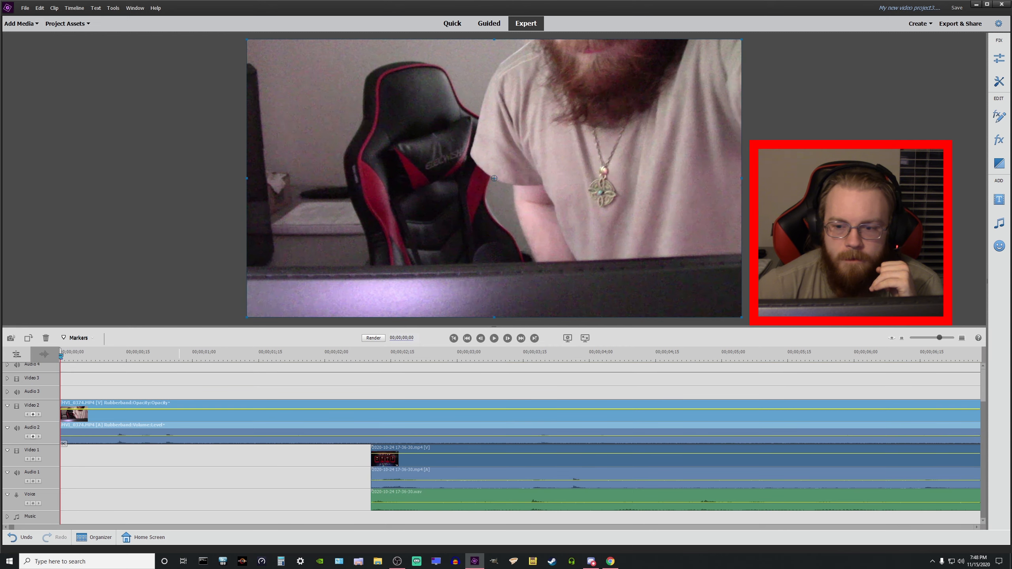
- Set the playhead to 00;00;24;11 and compare the webcam's Audio 2 waveform with the Voice waveform for matching sounds
click(919, 338)
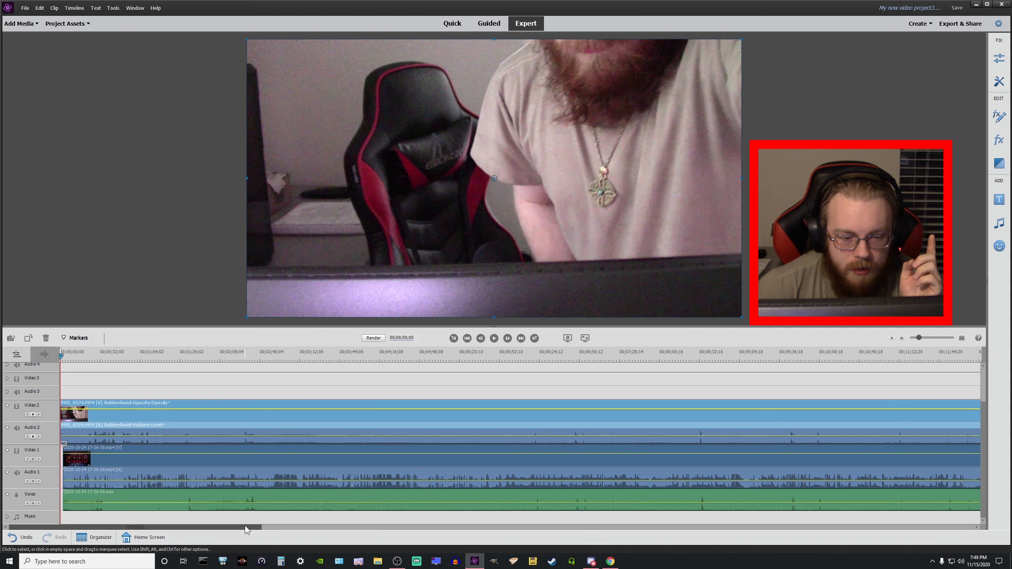
drag(245, 525, 212, 526)
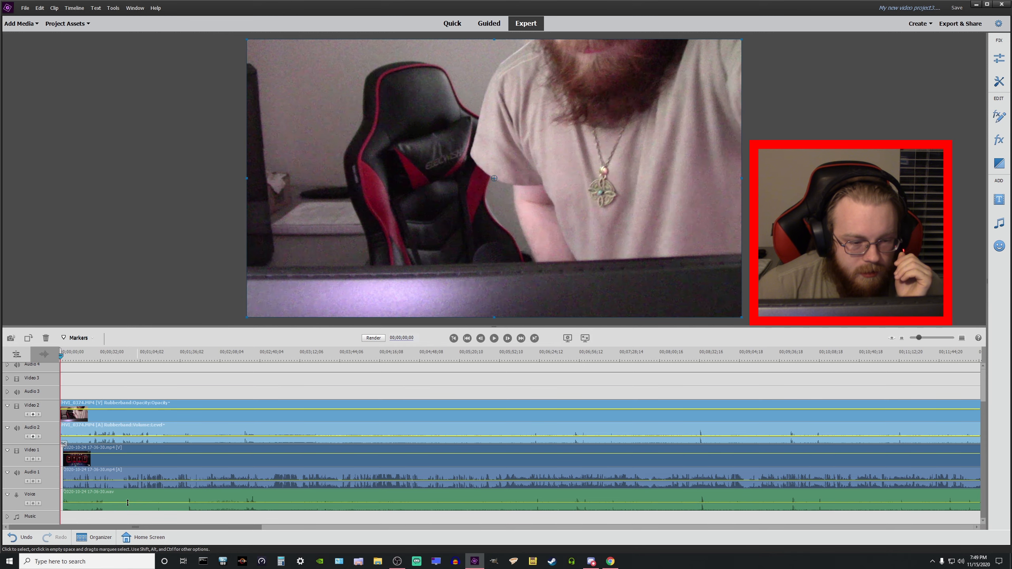
click(91, 354)
click(933, 338)
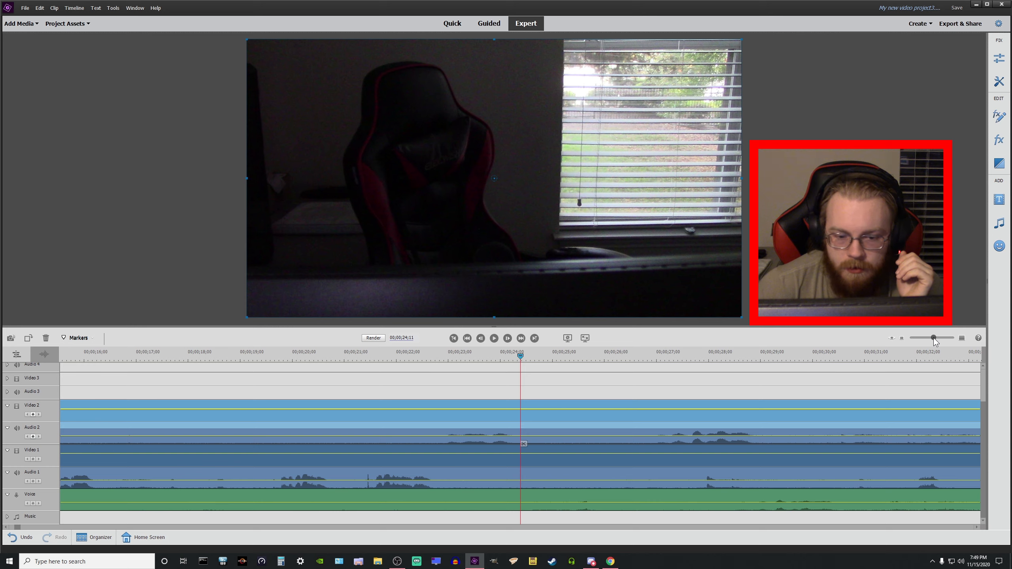
click(684, 491)
click(692, 432)
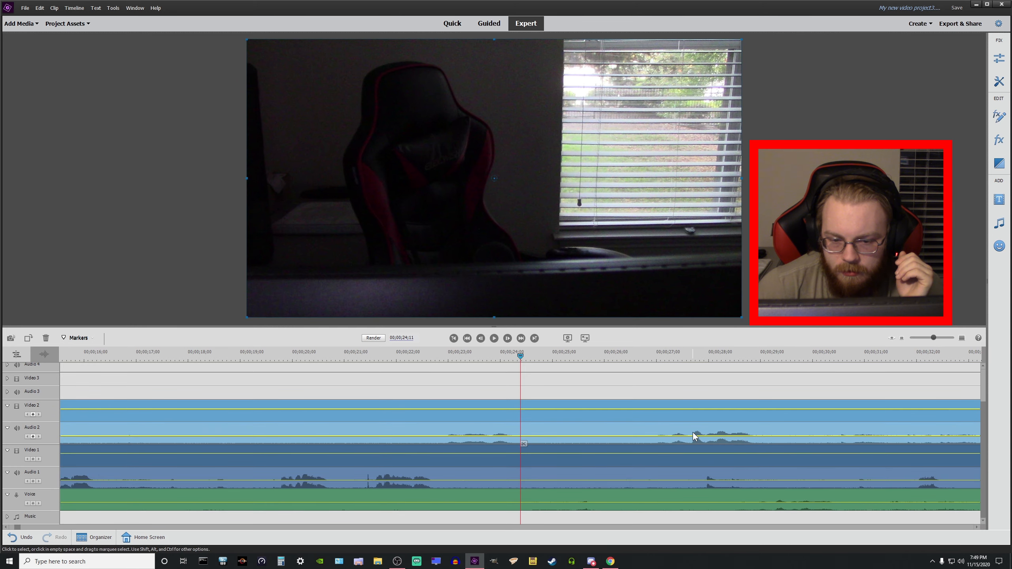
click(920, 338)
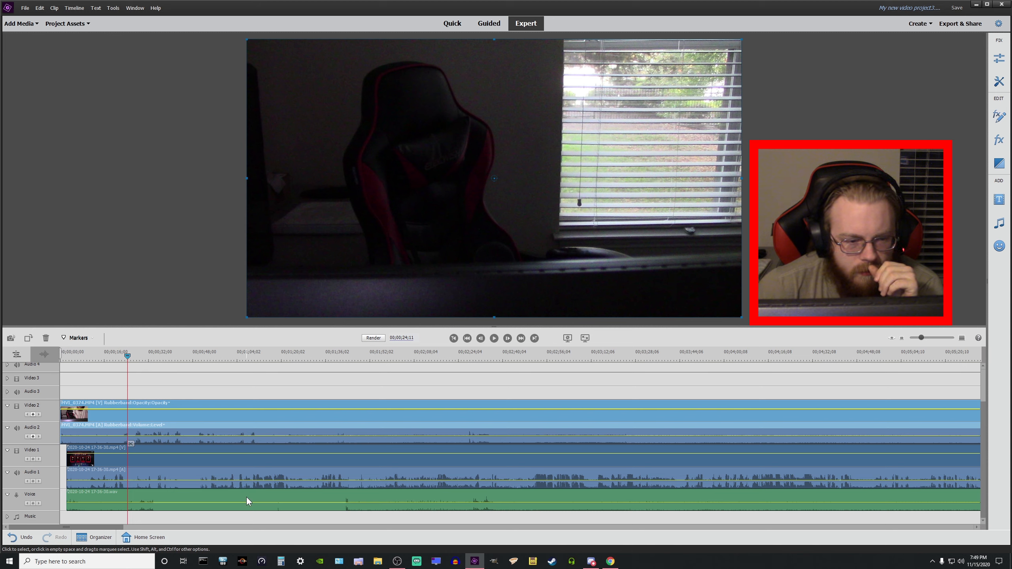
- Scrub the webcam footage from about 00;00;36 back to 00;00;33;17, and select the Voice clip for comparison
click(162, 359)
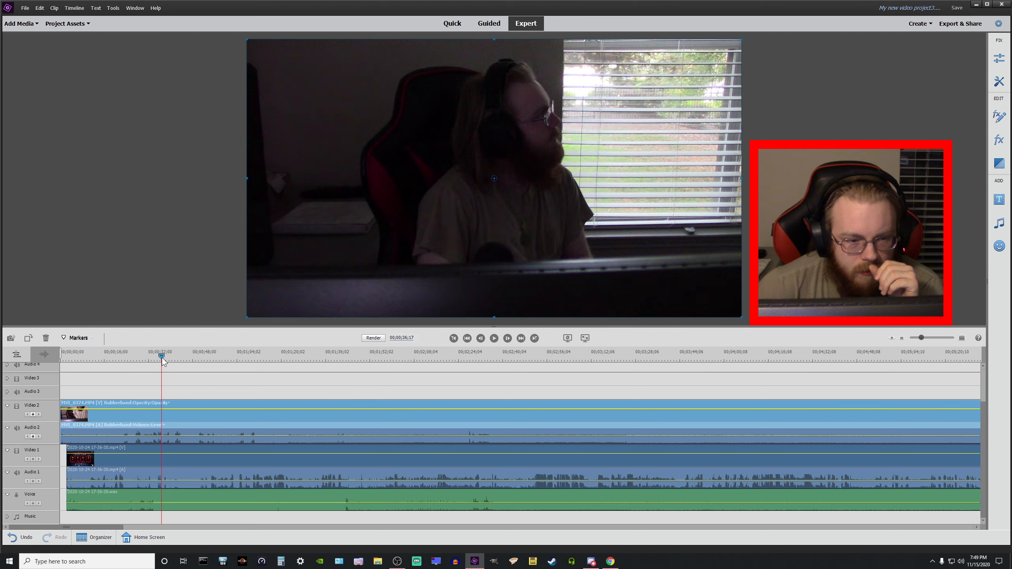
drag(162, 357, 160, 358)
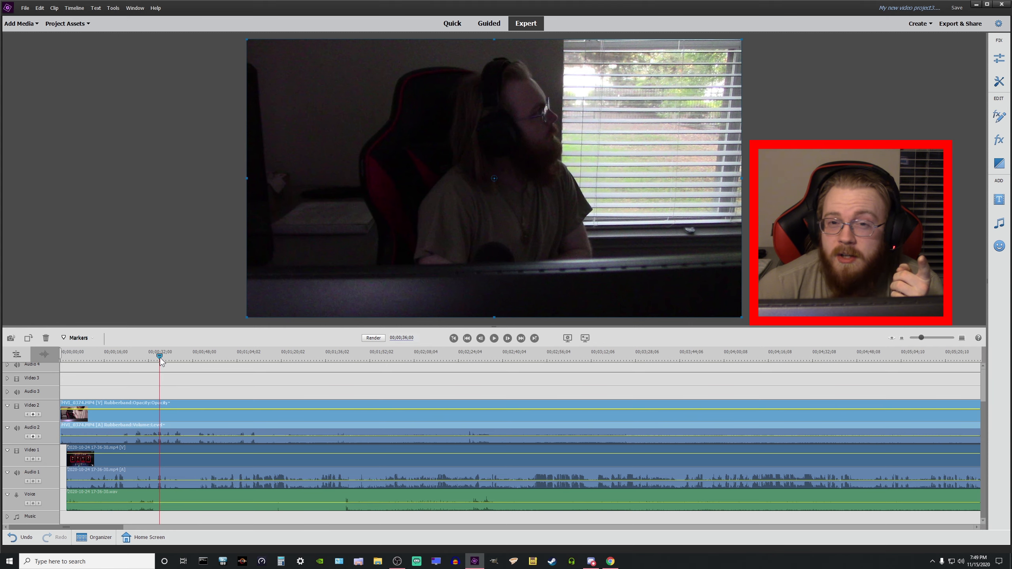
mouse_move(158, 358)
mouse_down()
mouse_move(144, 362)
mouse_move(154, 362)
mouse_up()
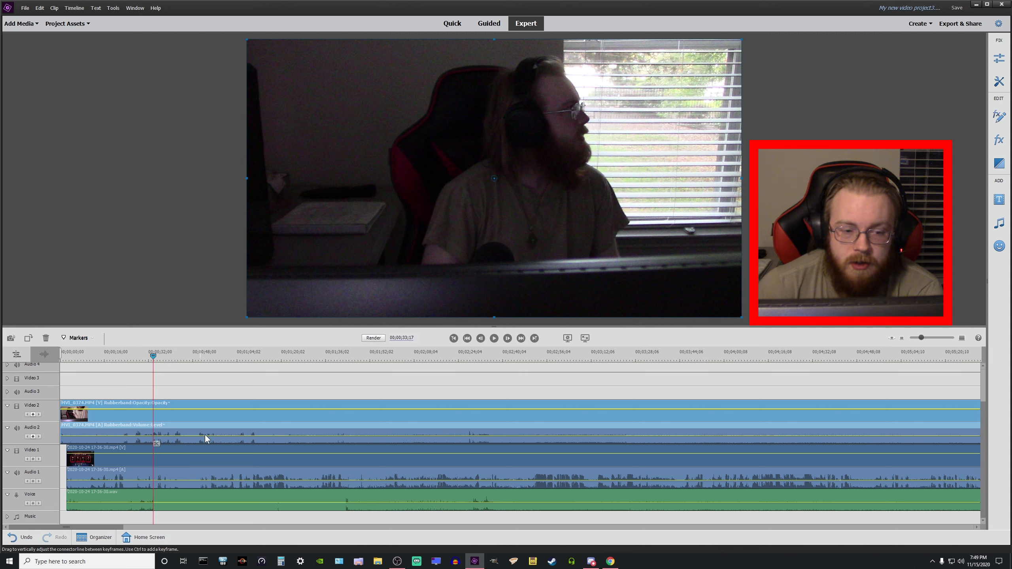
click(162, 498)
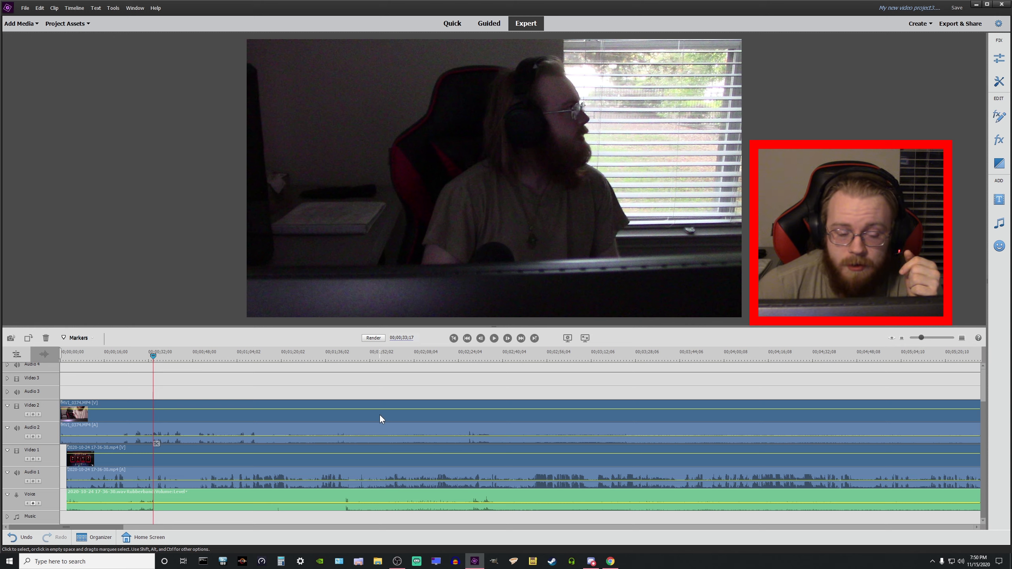
- Shift the webcam clip about 1.5 seconds later so its sound peak near 00;02;29 lines up with the Voice waveform
click(464, 357)
click(931, 338)
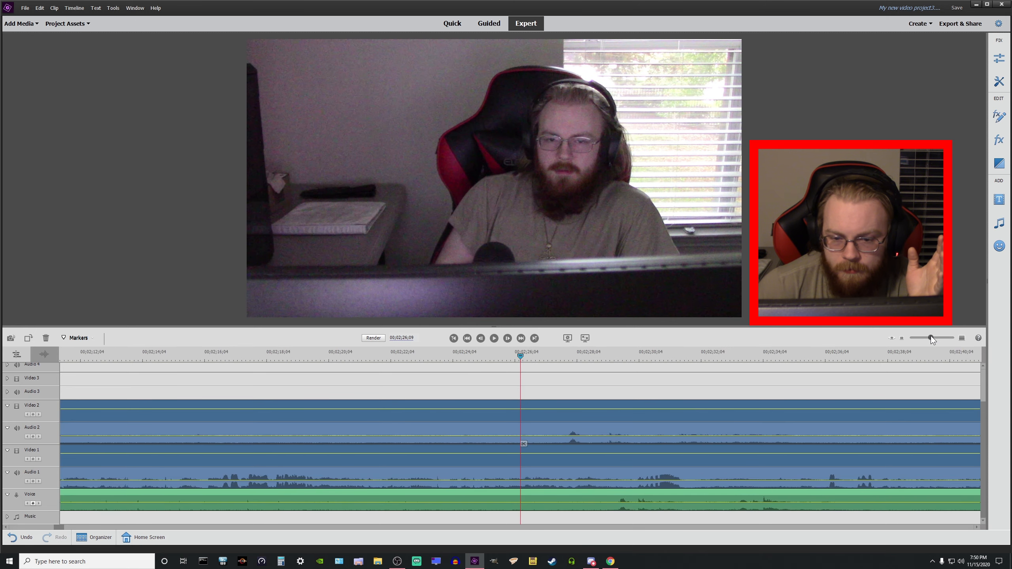
drag(931, 337, 933, 337)
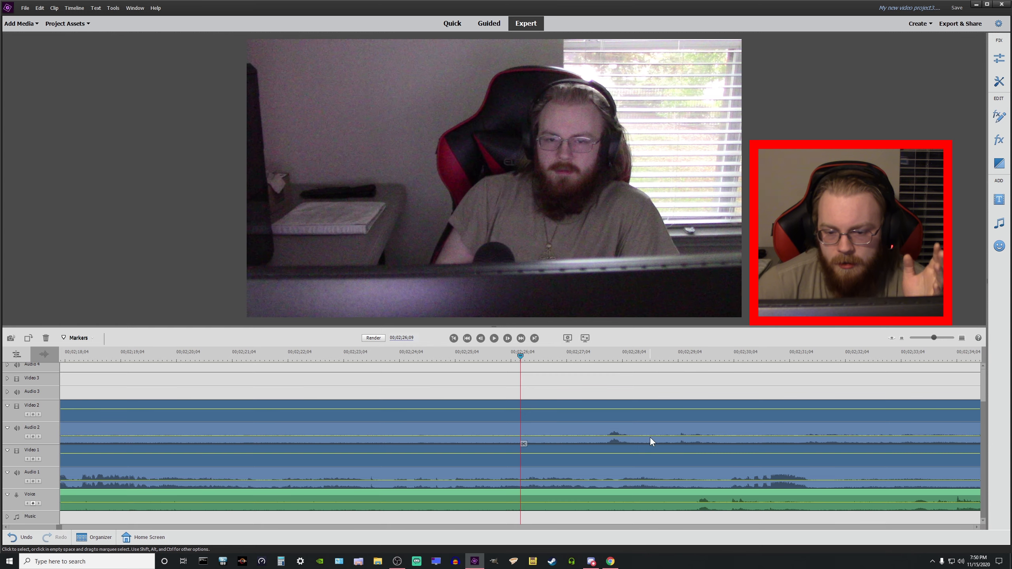
drag(650, 428, 739, 423)
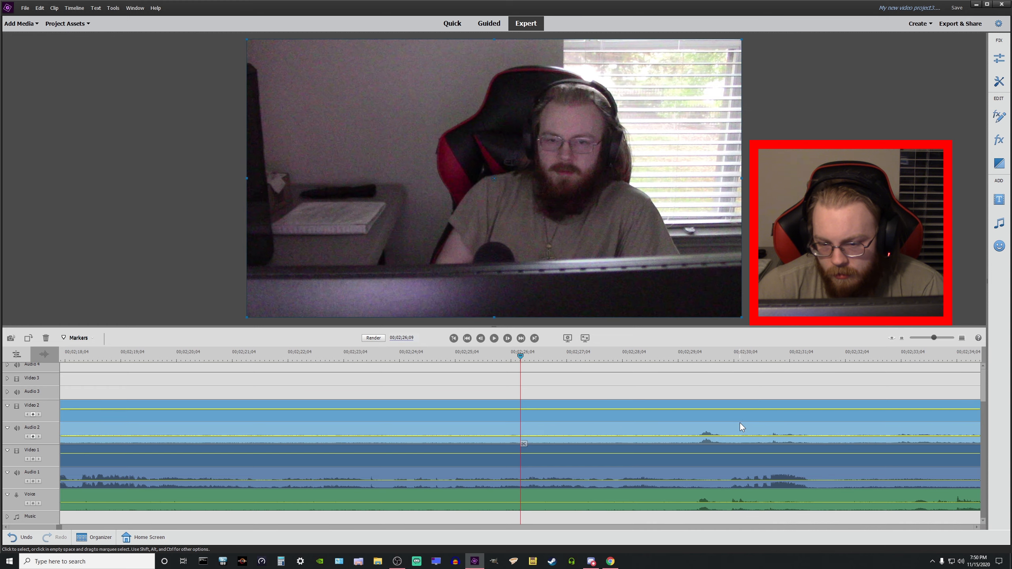
click(18, 473)
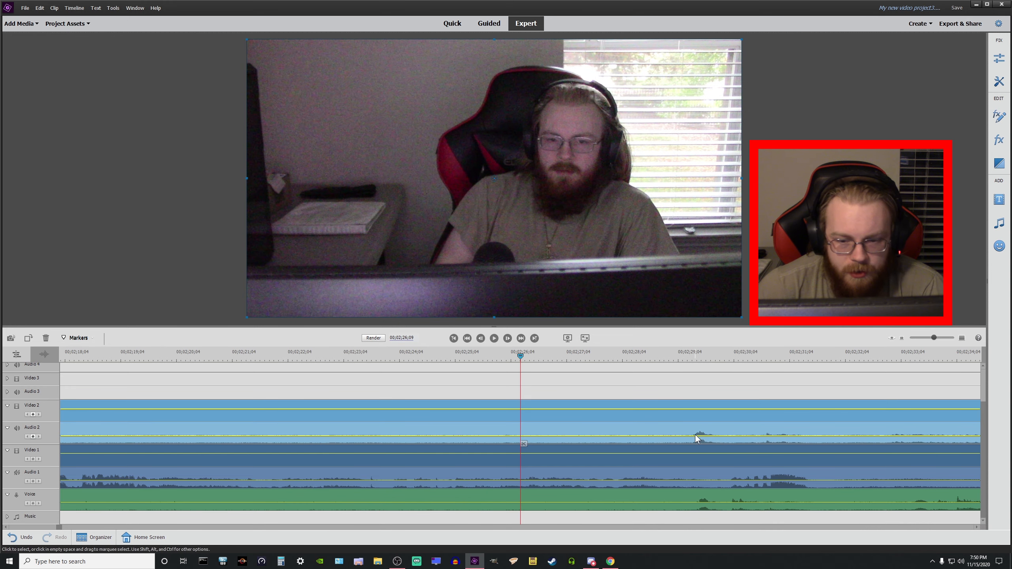
- Play back from 00;02;28;03 to check the sync and nudge the webcam clip slightly later
click(621, 359)
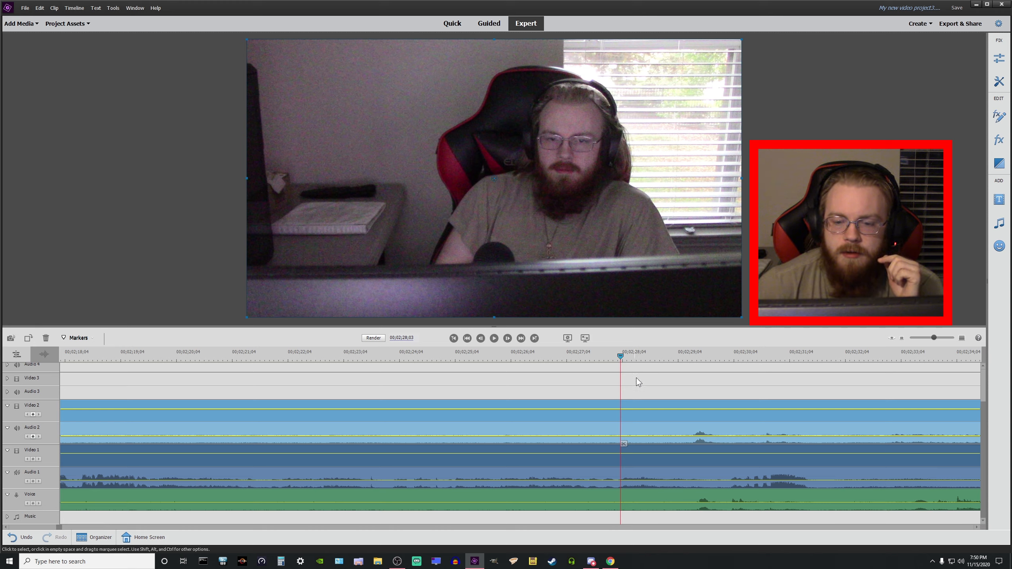
click(494, 338)
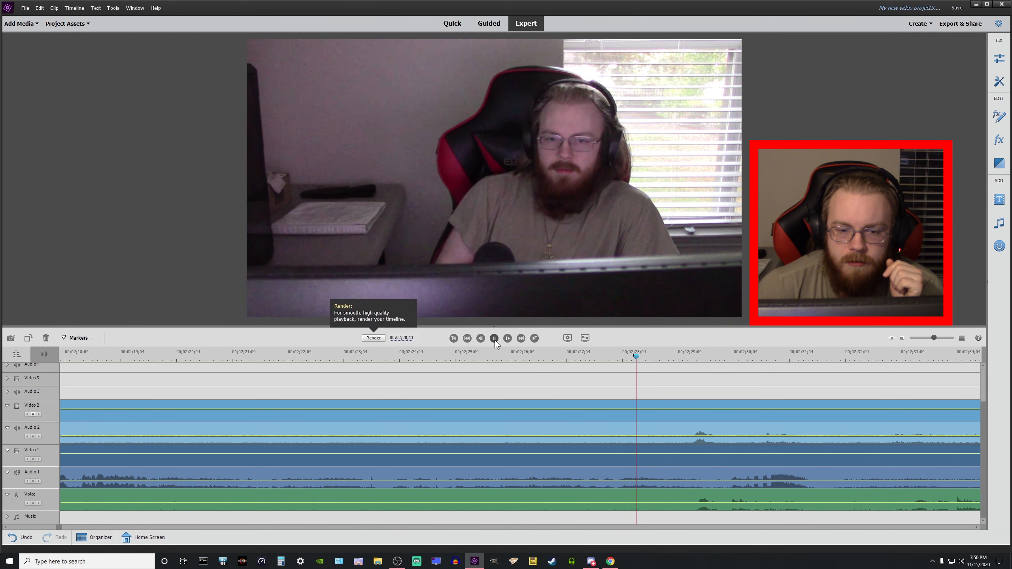
click(494, 338)
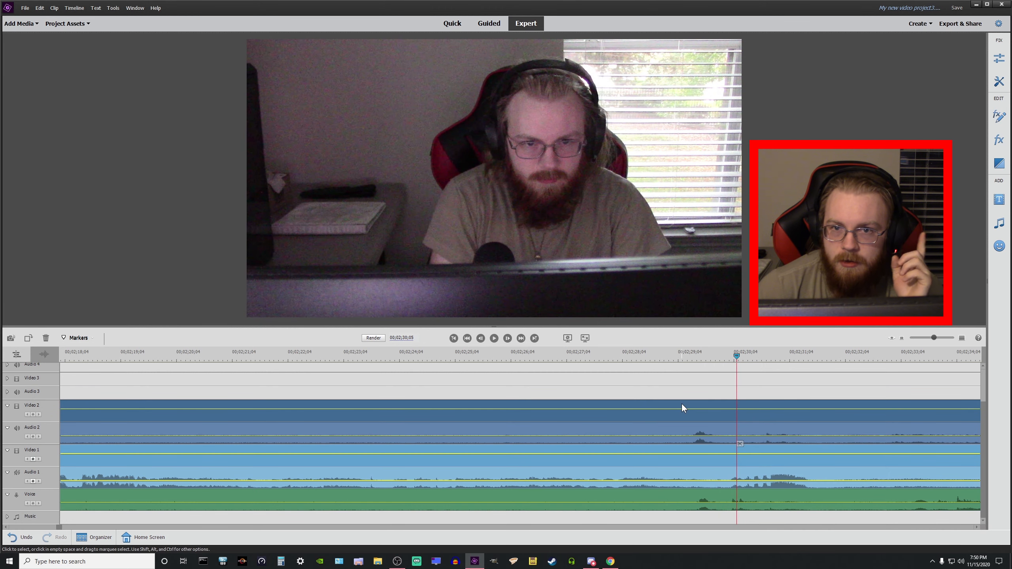
drag(710, 422, 712, 423)
- Play the timeline from 00;02;28;26 to listen for an echo between the webcam audio and the Voice track
click(673, 372)
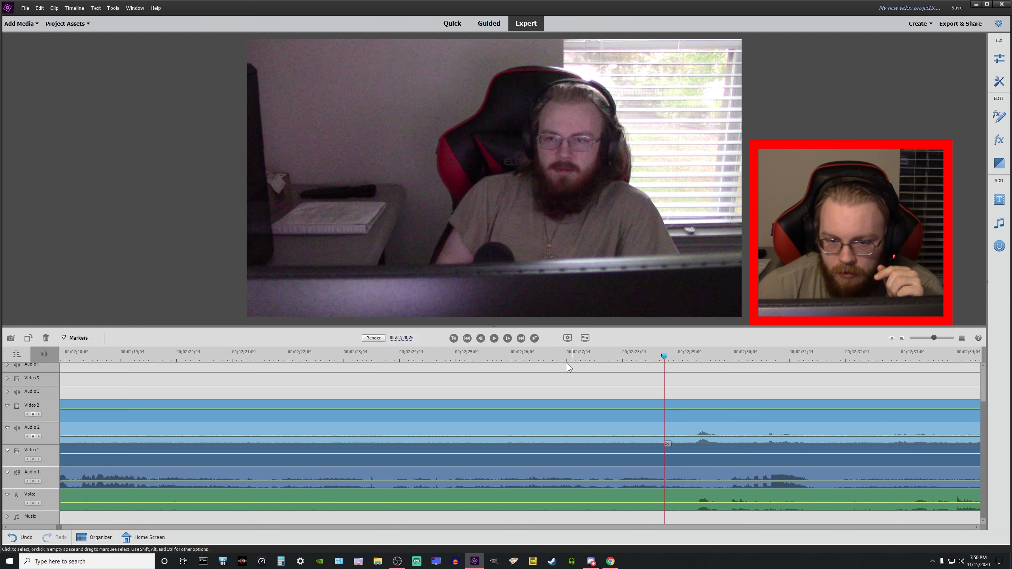
click(494, 339)
click(494, 338)
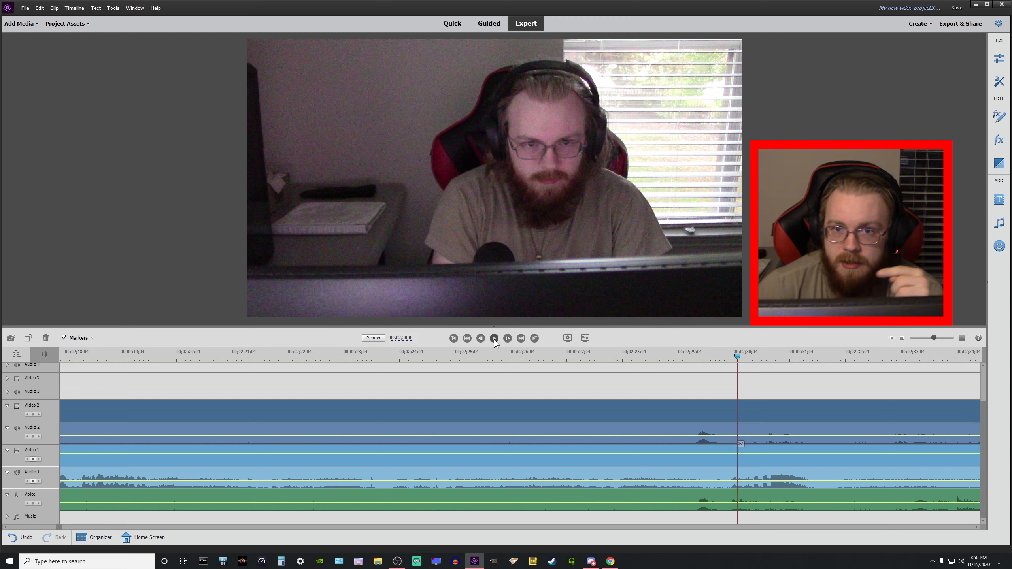
click(494, 338)
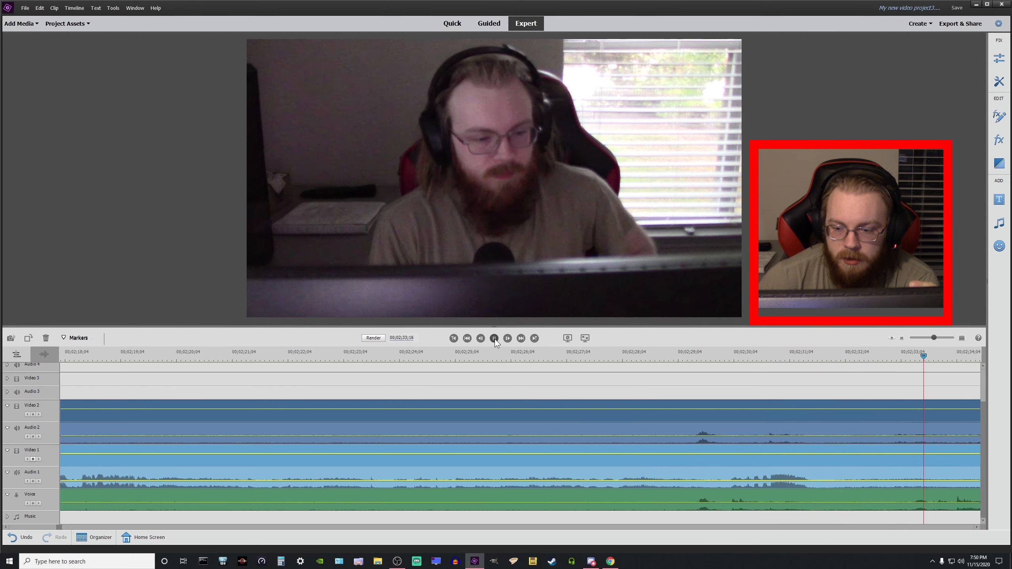
click(494, 338)
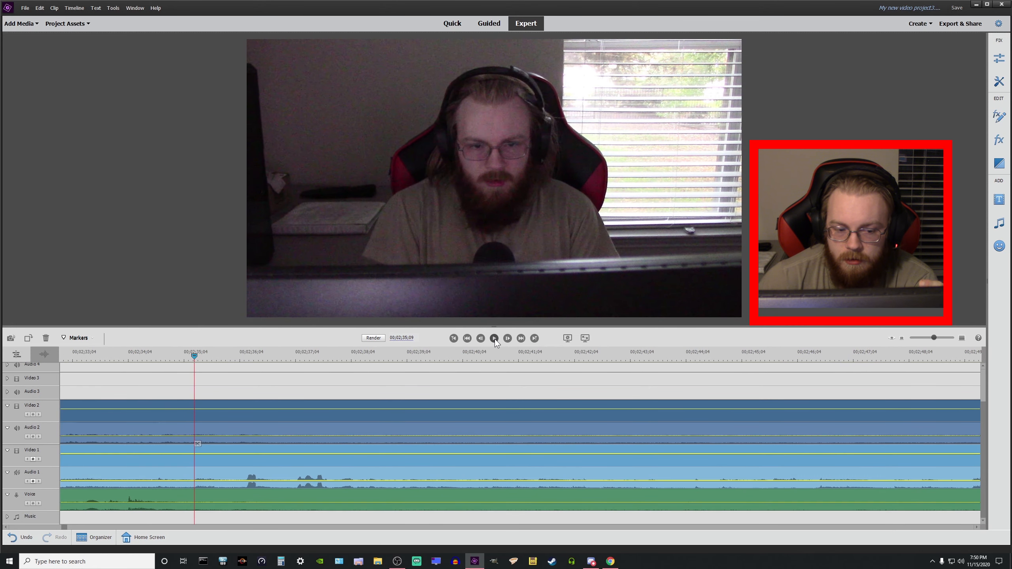
- Compare the webcam and Voice waveforms near 00;06;54 and play from 00;06;52;23 to check the sync there
drag(933, 337, 923, 338)
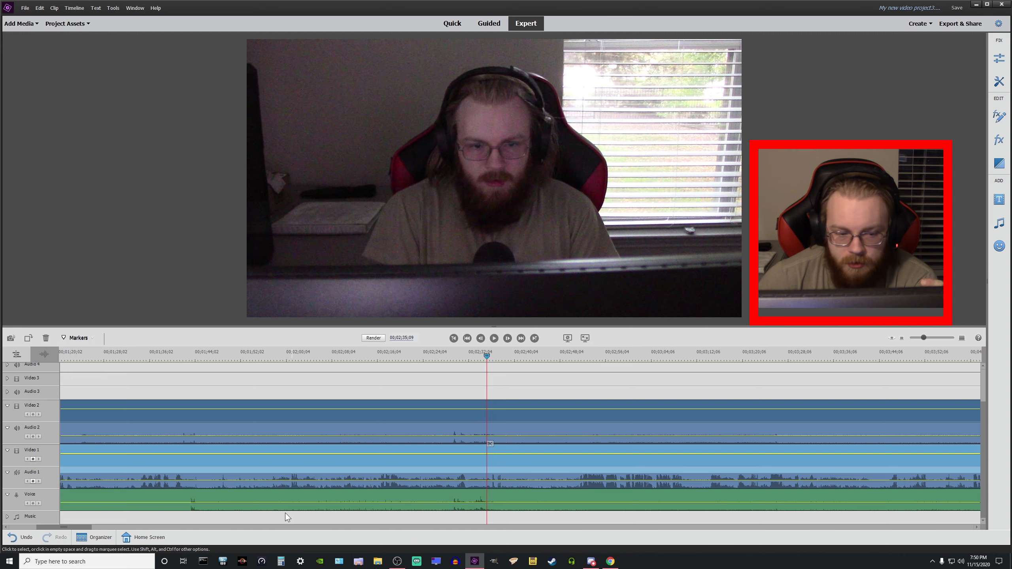
drag(91, 527, 176, 530)
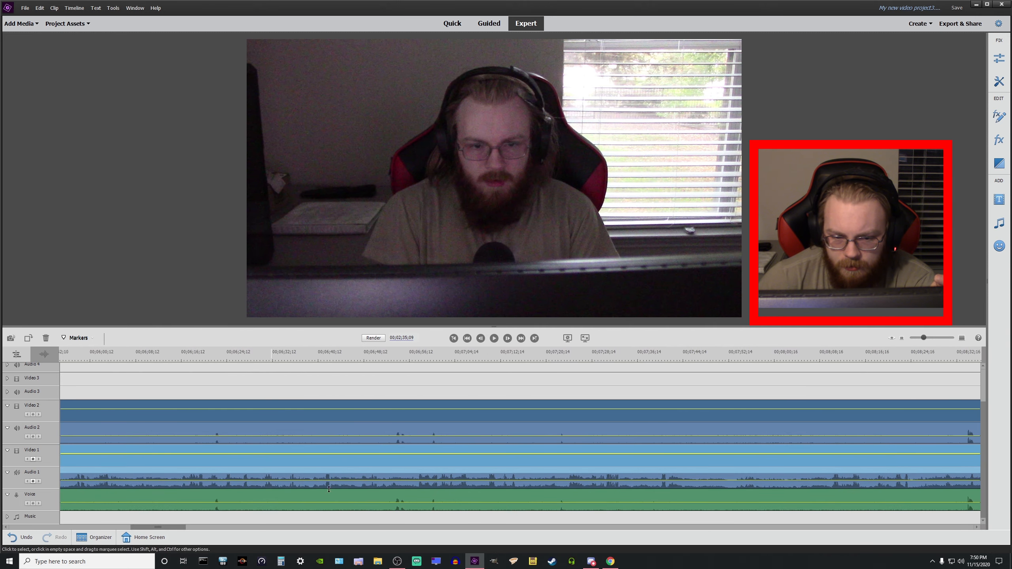
click(388, 356)
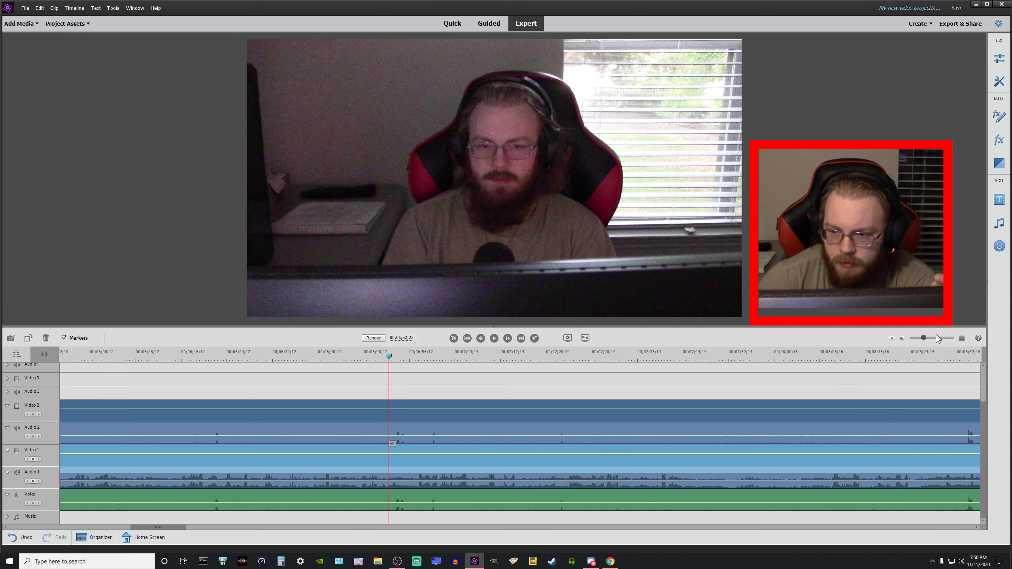
click(934, 337)
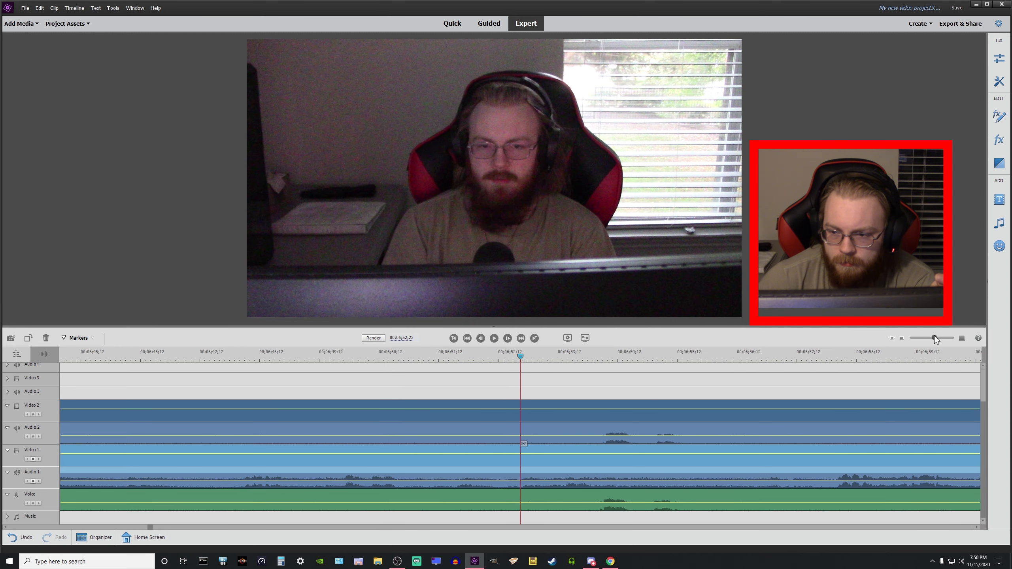
click(495, 340)
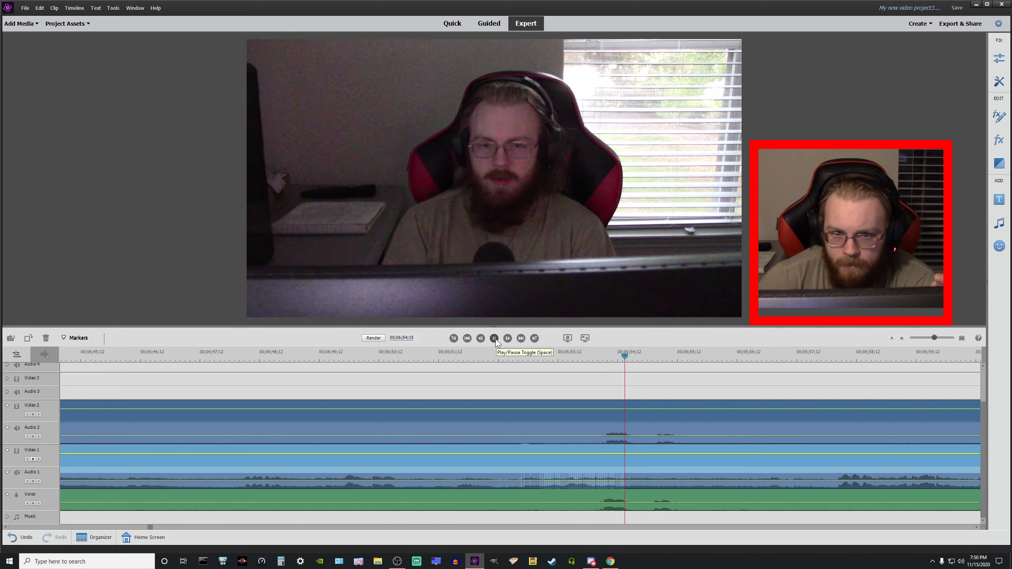
click(495, 338)
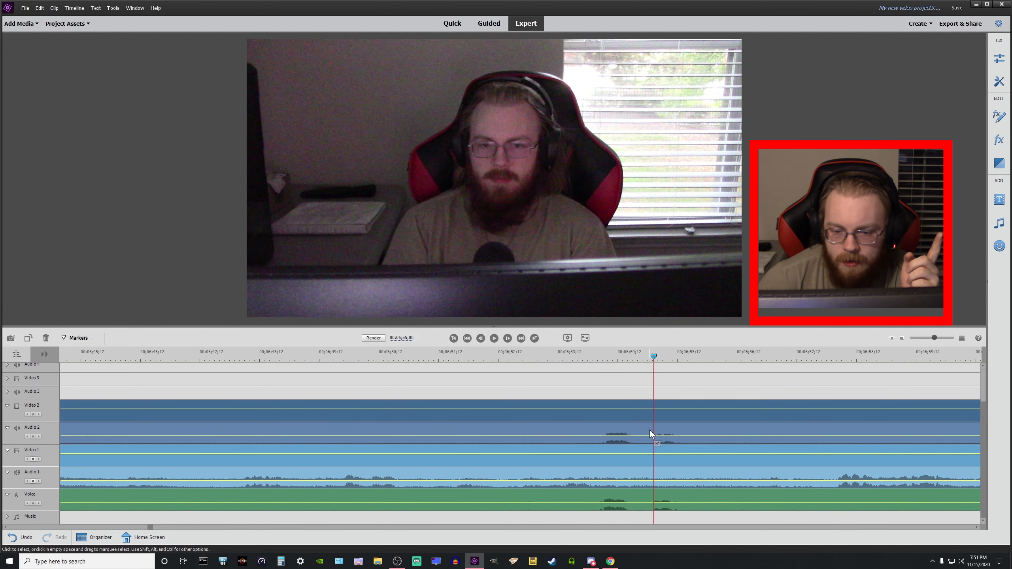
- Shift the webcam clip two frames earlier and play back from 00;06;53;24 to check the alignment
click(621, 417)
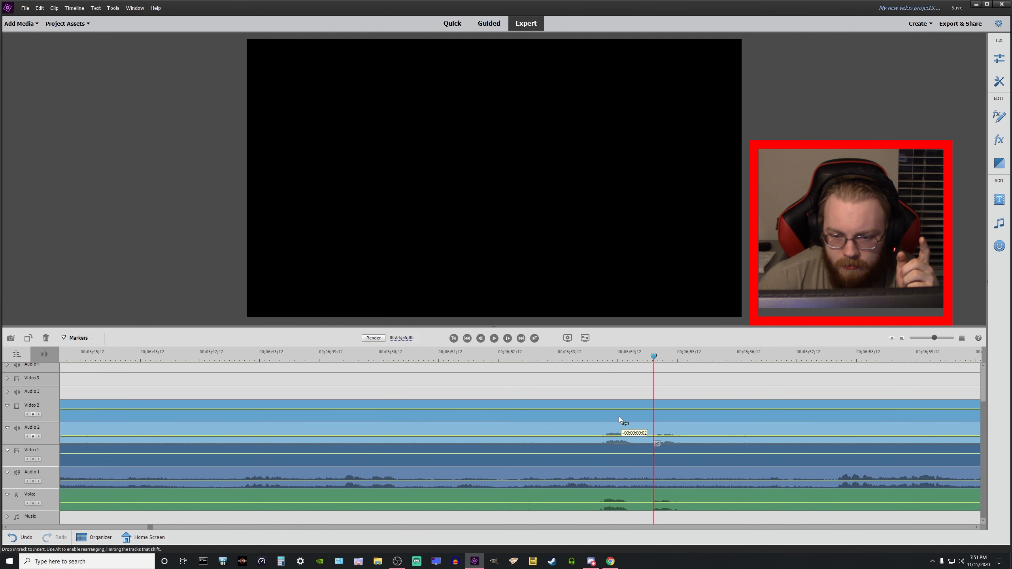
click(583, 363)
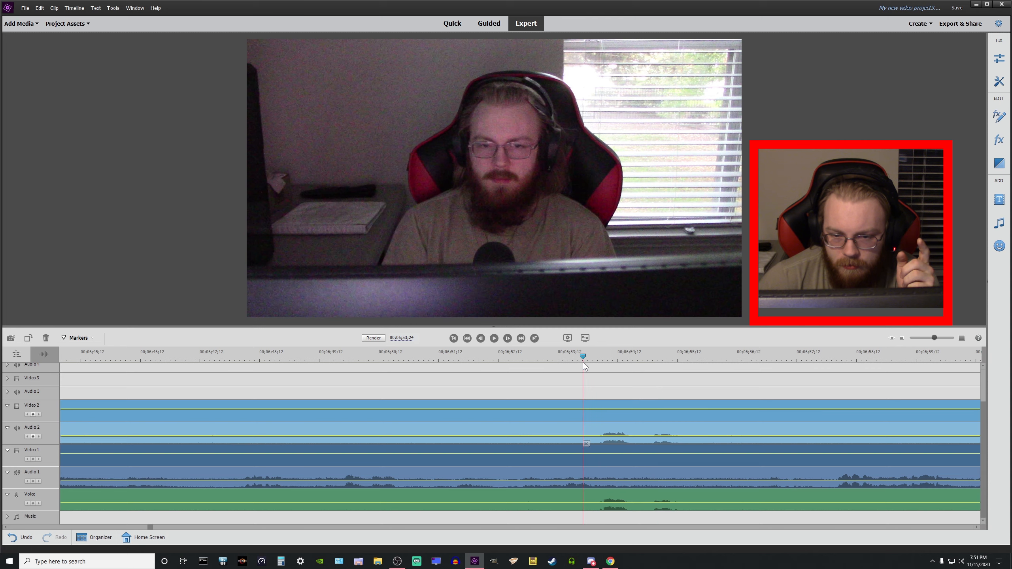
click(493, 339)
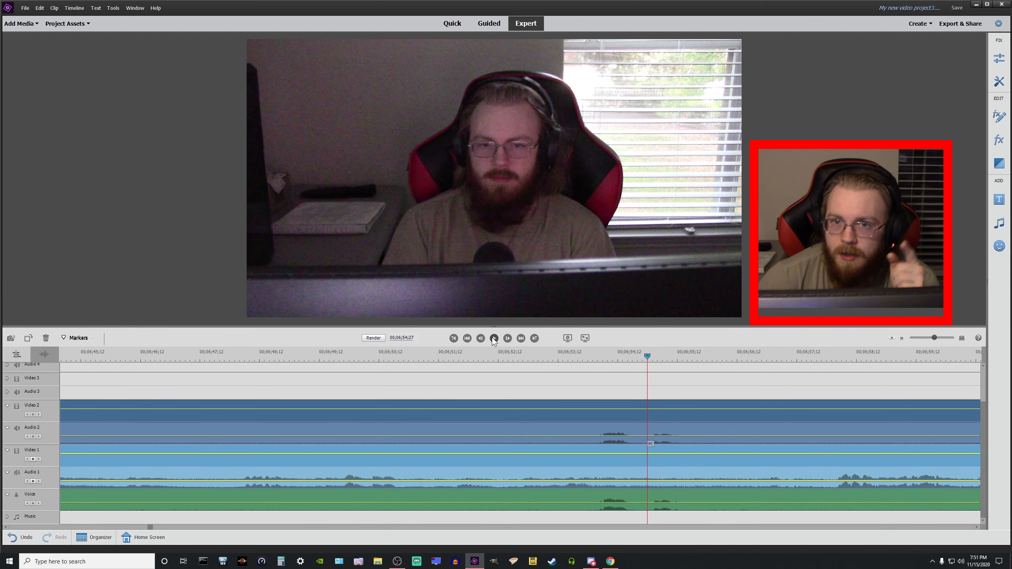
click(493, 338)
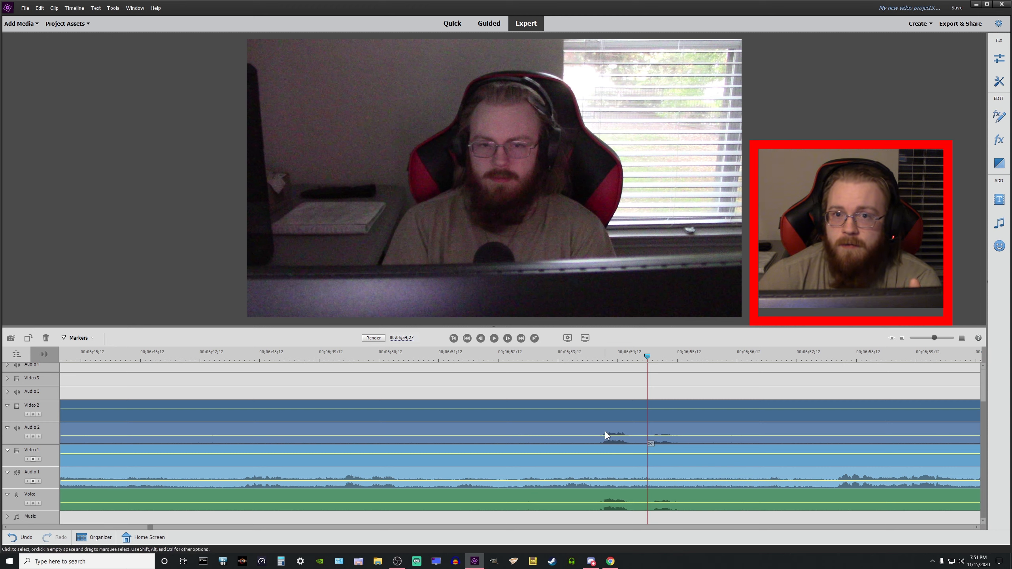
- Split the webcam clip at 00;00;02;10, where the gameplay clip begins
click(914, 337)
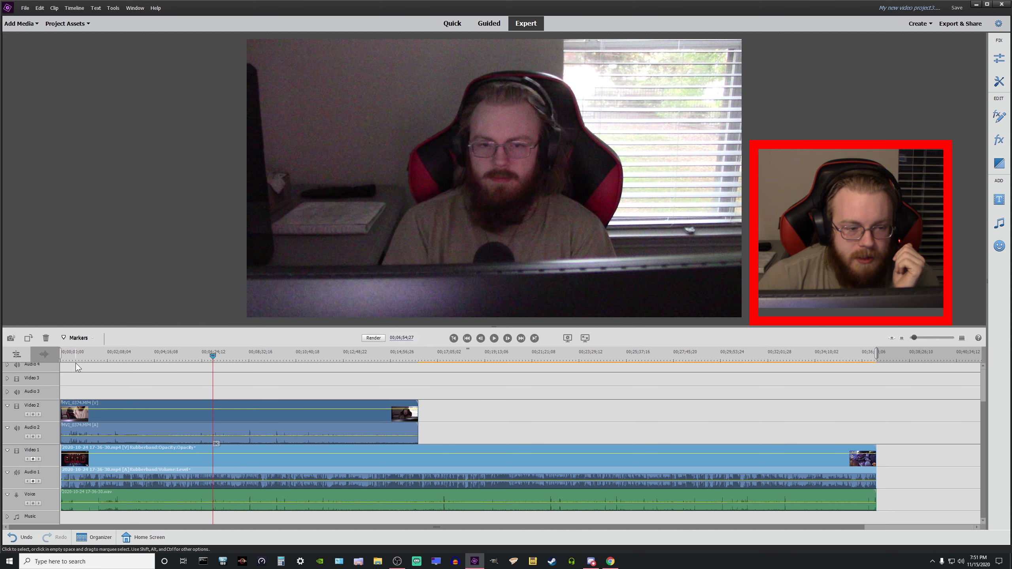
click(64, 358)
drag(914, 338, 961, 338)
click(224, 361)
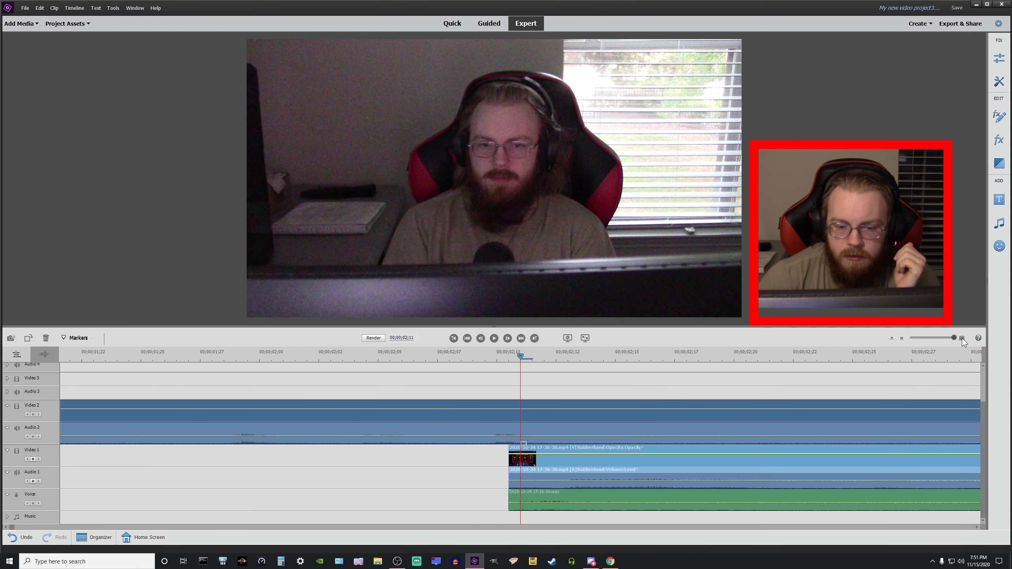
click(506, 358)
click(520, 443)
- Delete the webcam piece before the split and close the empty gap at the start of the timeline
right_click(460, 421)
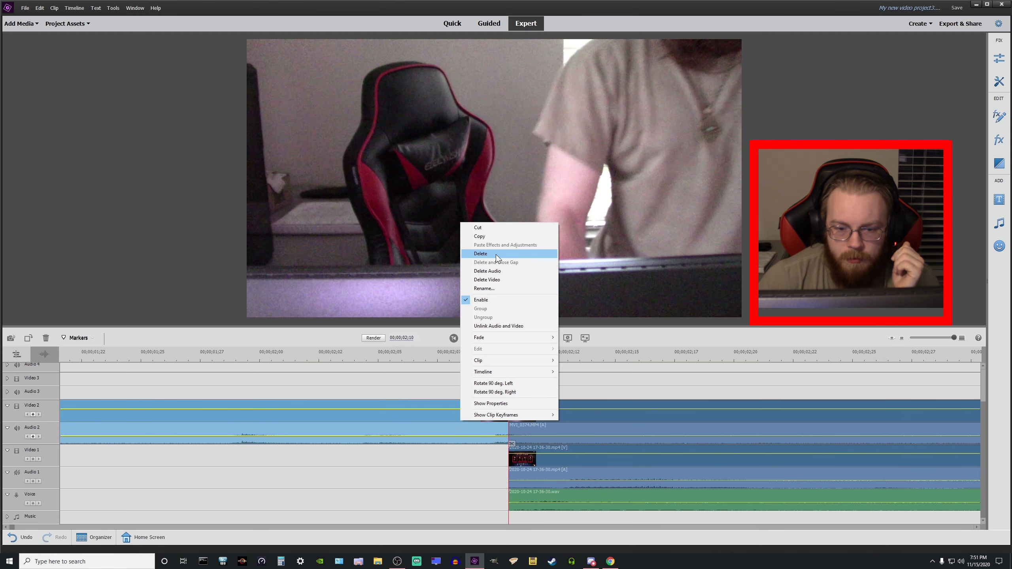
click(496, 254)
right_click(453, 447)
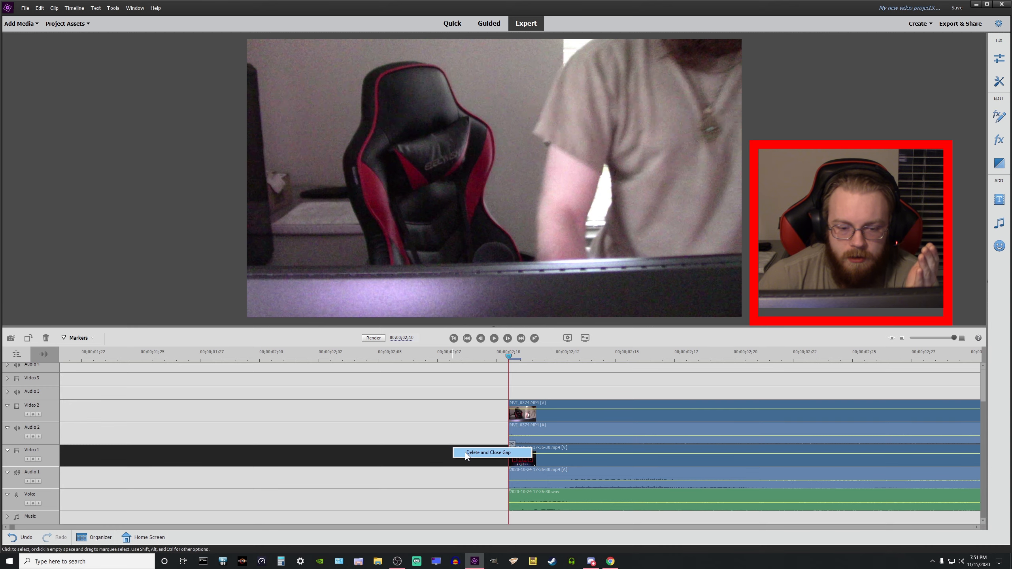
click(464, 453)
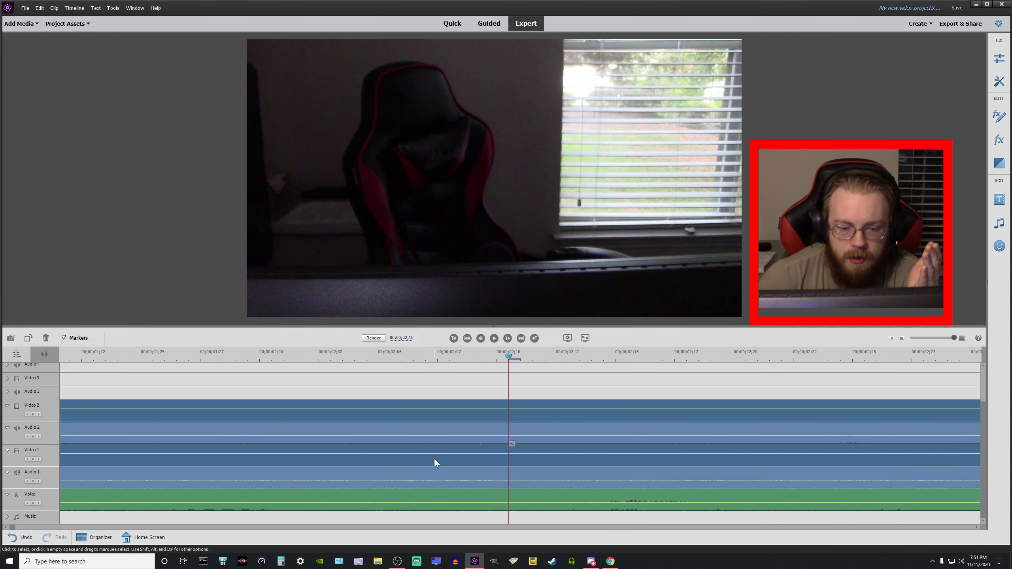
- Delete the audio of the MVI_0374.MP4 webcam clip and collapse the empty Audio 2 track
click(941, 337)
right_click(182, 427)
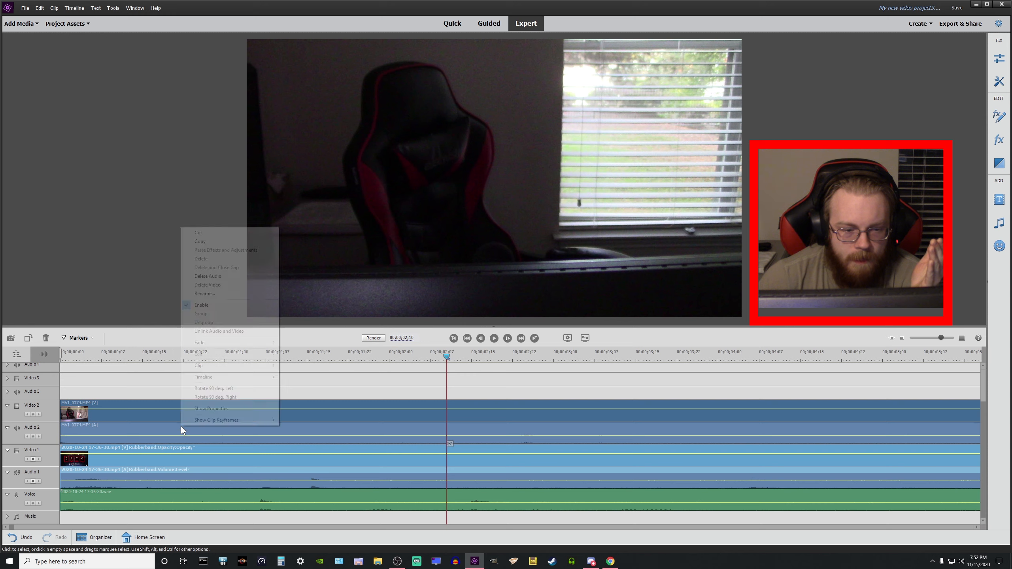
click(236, 279)
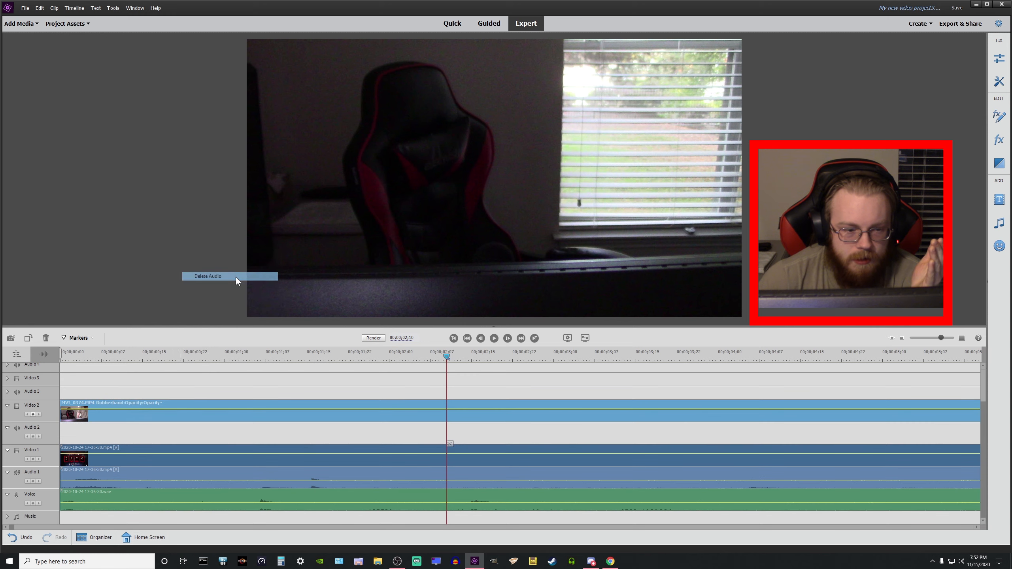
click(7, 428)
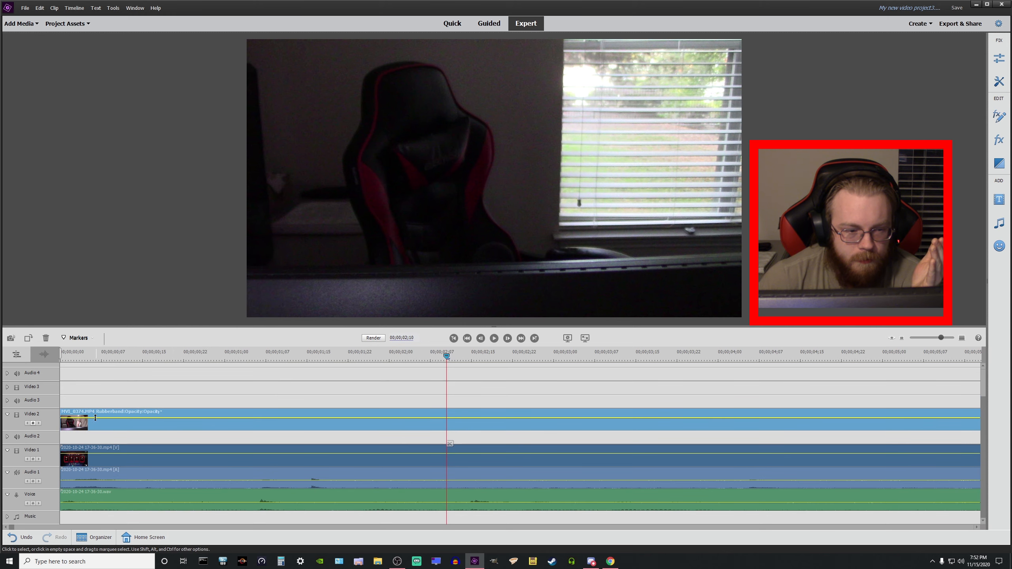
- Import red border.png from the Video Projects folder and place it on the Video 3 track at the start of the timeline
drag(69, 360, 53, 359)
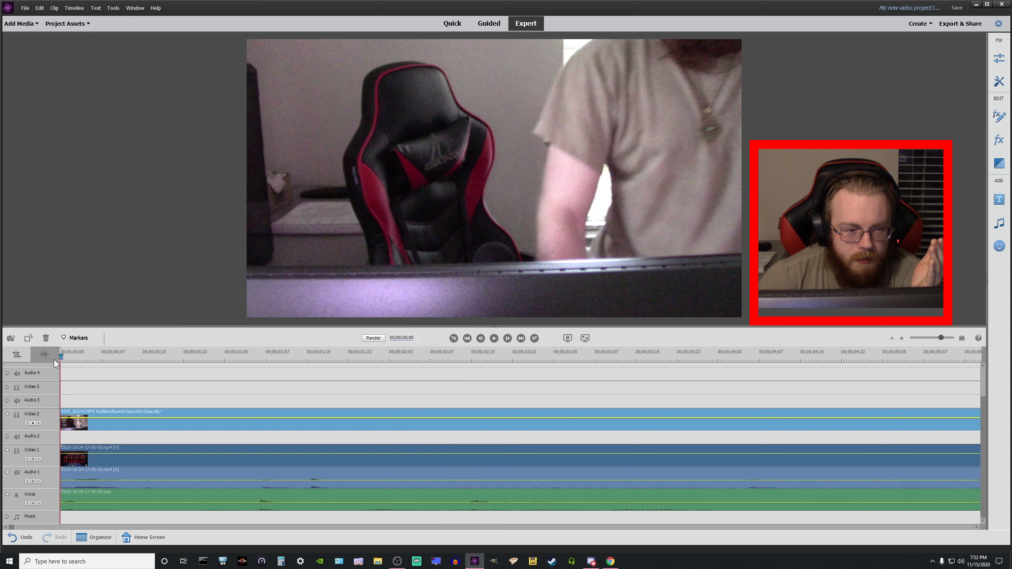
click(39, 27)
click(44, 71)
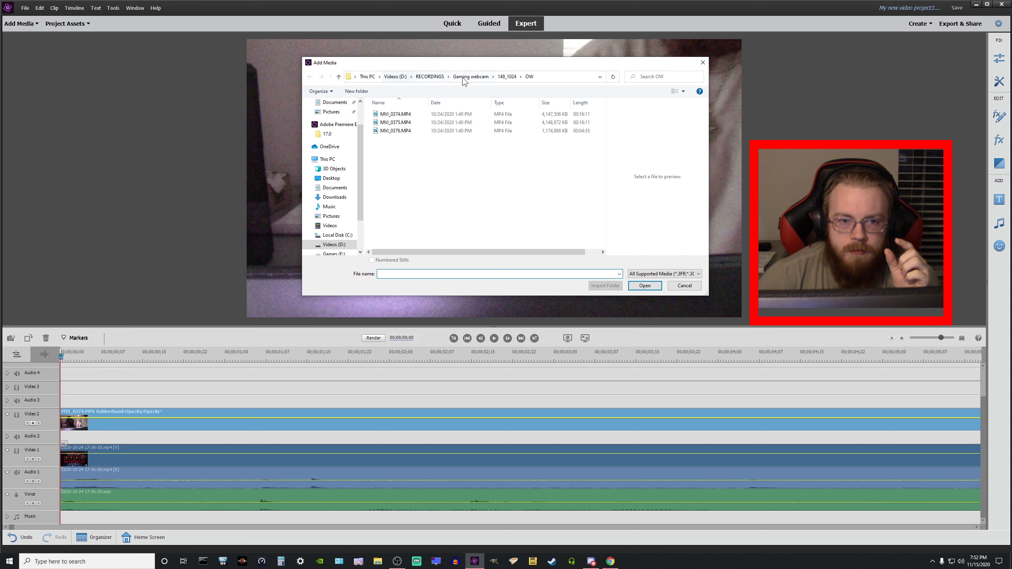
click(386, 77)
double_click(404, 173)
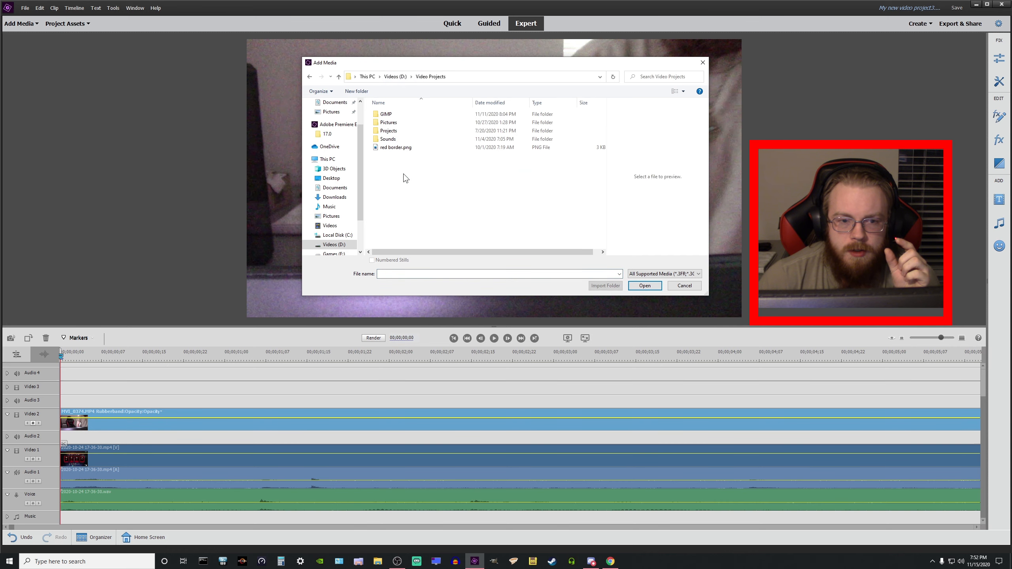
click(381, 147)
click(644, 285)
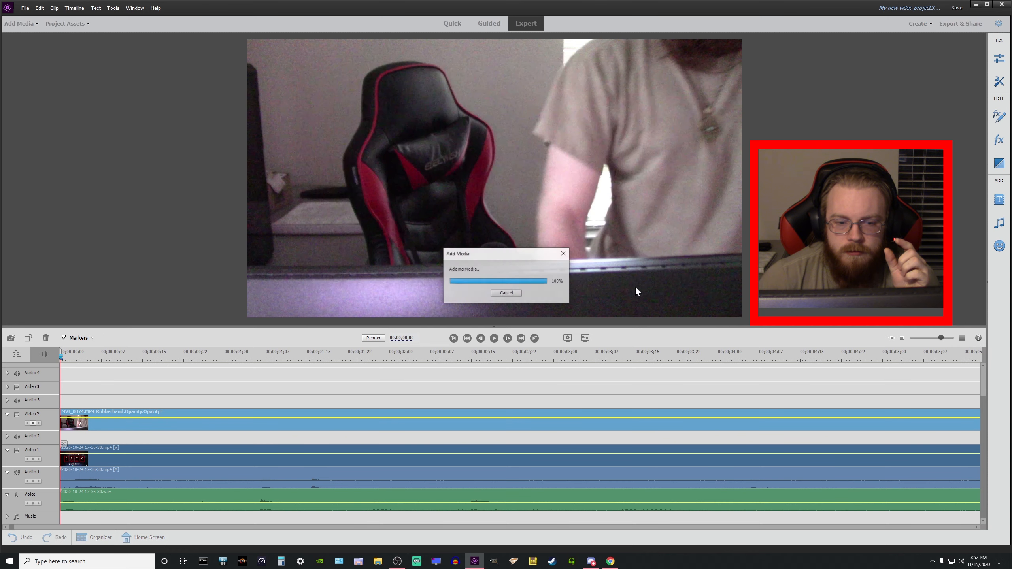
drag(87, 115, 66, 389)
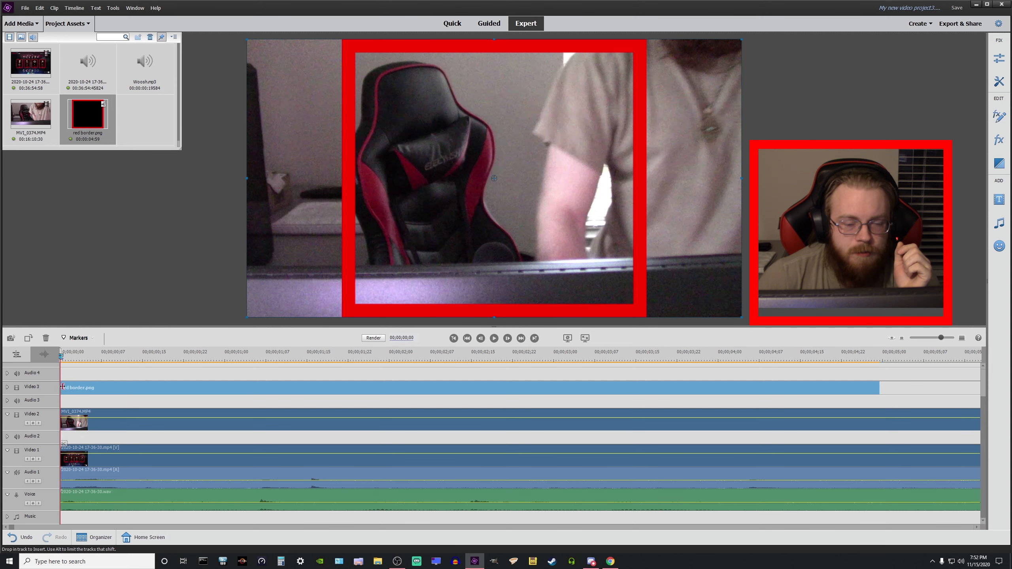
click(76, 24)
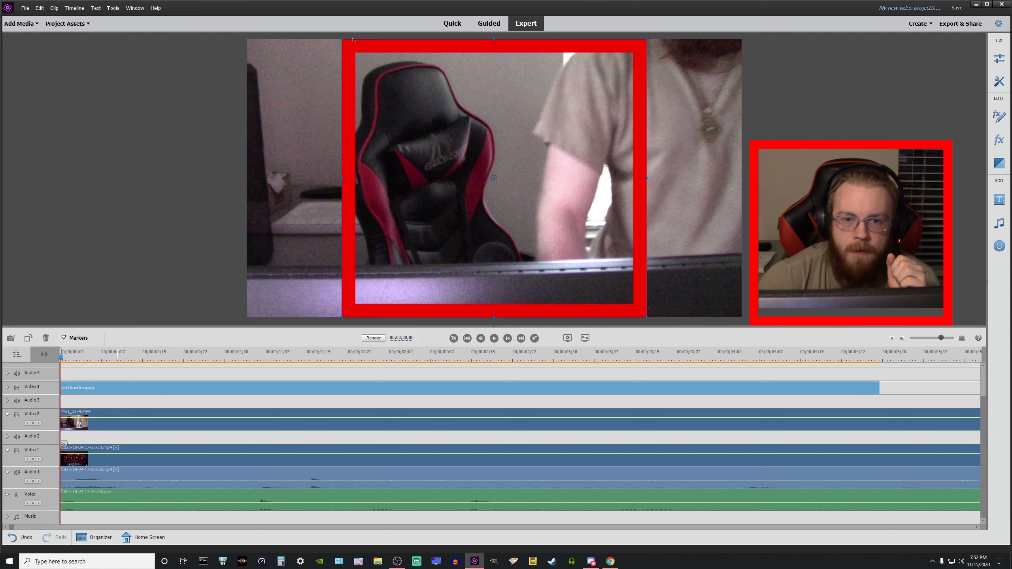
- Shrink the red border to about a fifth of the frame width, right of centre, and extend its clip to the end of the gameplay recording
drag(341, 40, 640, 140)
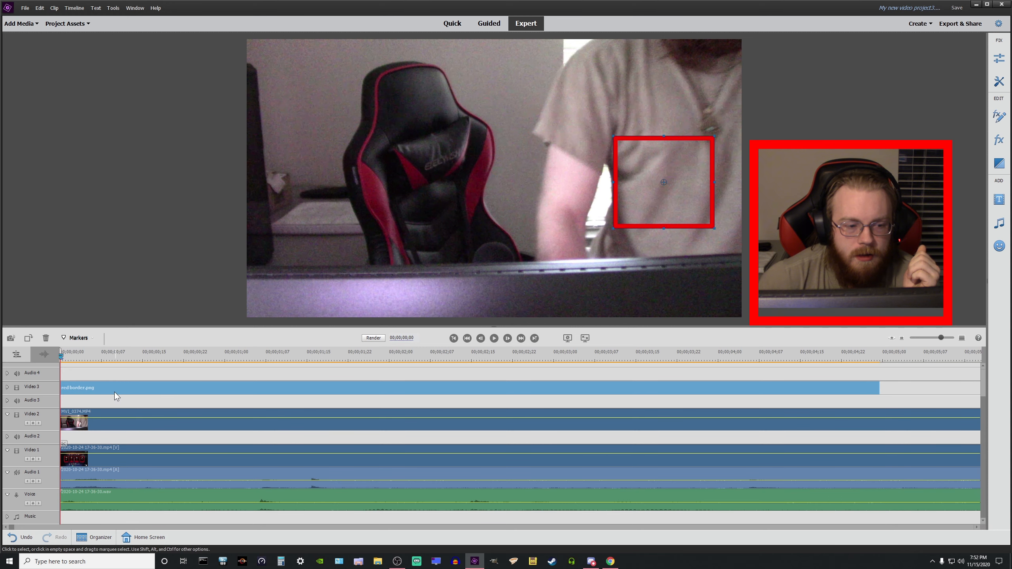
drag(192, 359, 554, 363)
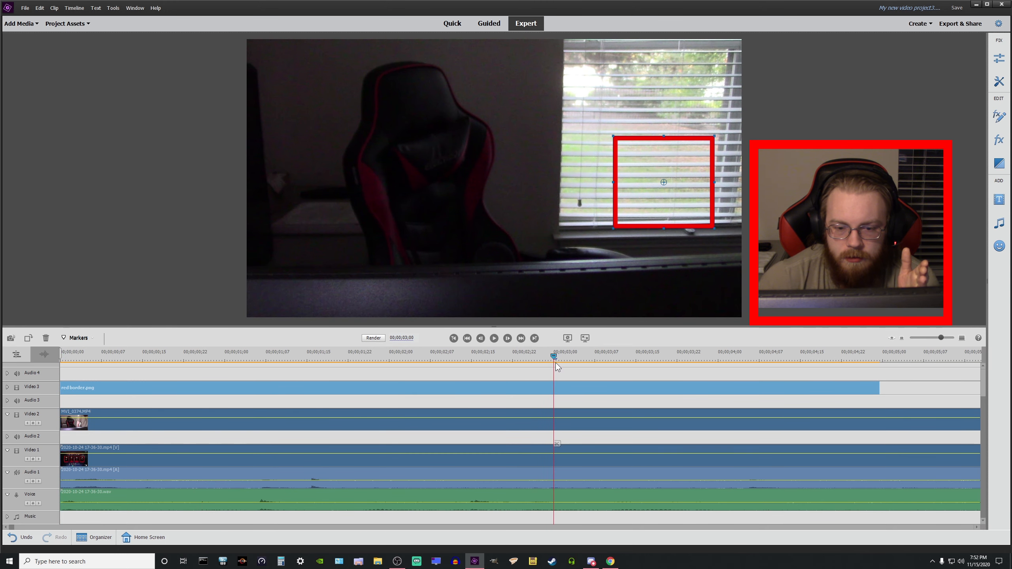
click(7, 387)
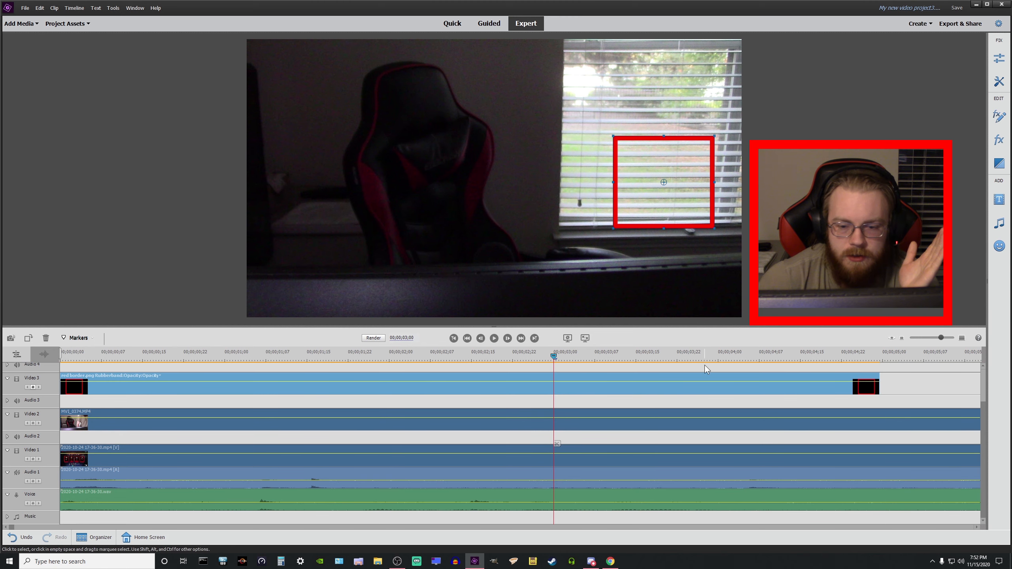
click(920, 338)
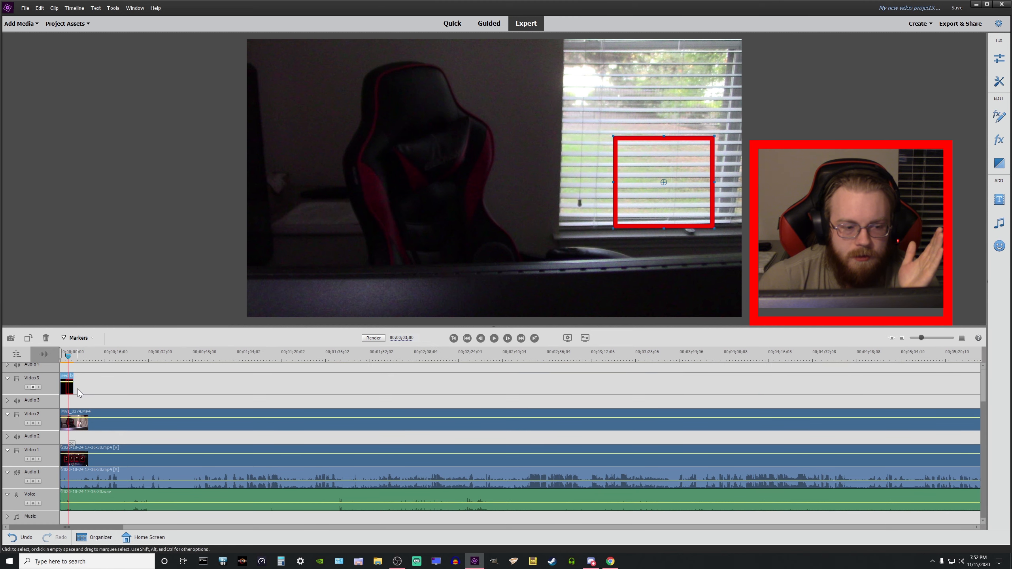
drag(75, 387, 938, 386)
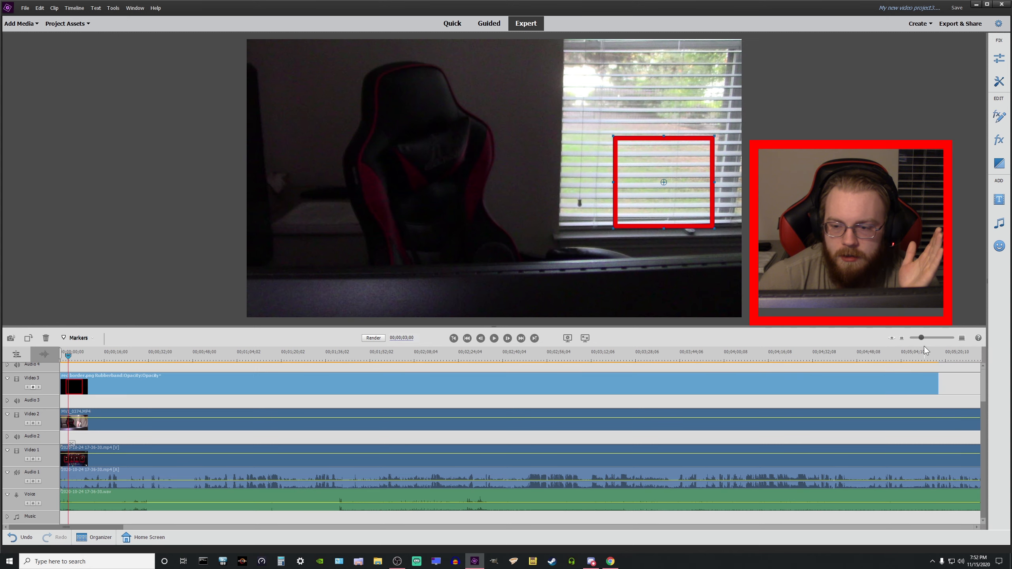
click(902, 338)
click(902, 338)
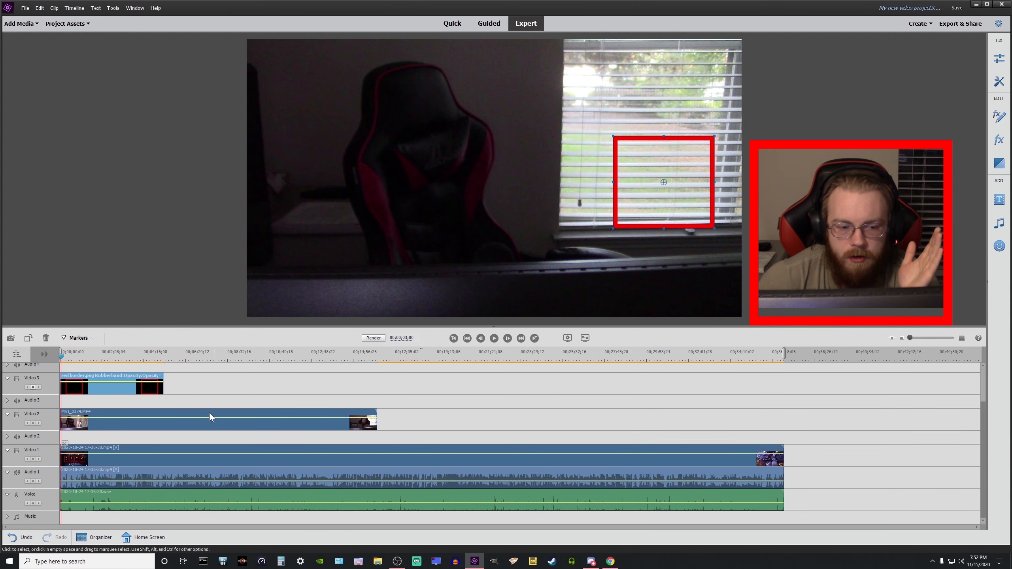
drag(163, 386, 782, 393)
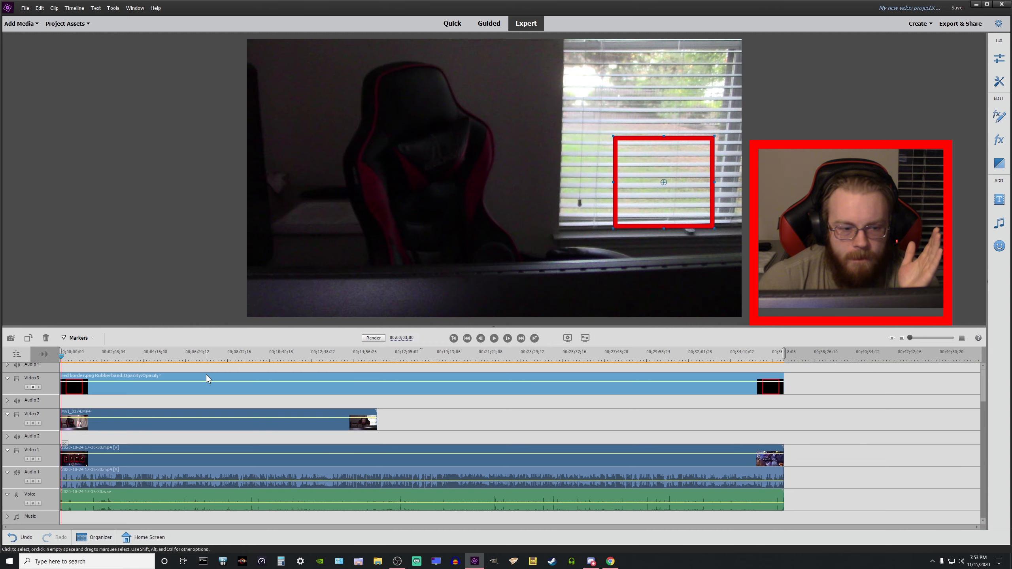
- Move the playhead to 00;09;58;16 where the face is in view and apply the Crop effect to the MVI_0374.MP4 webcam clip
click(169, 360)
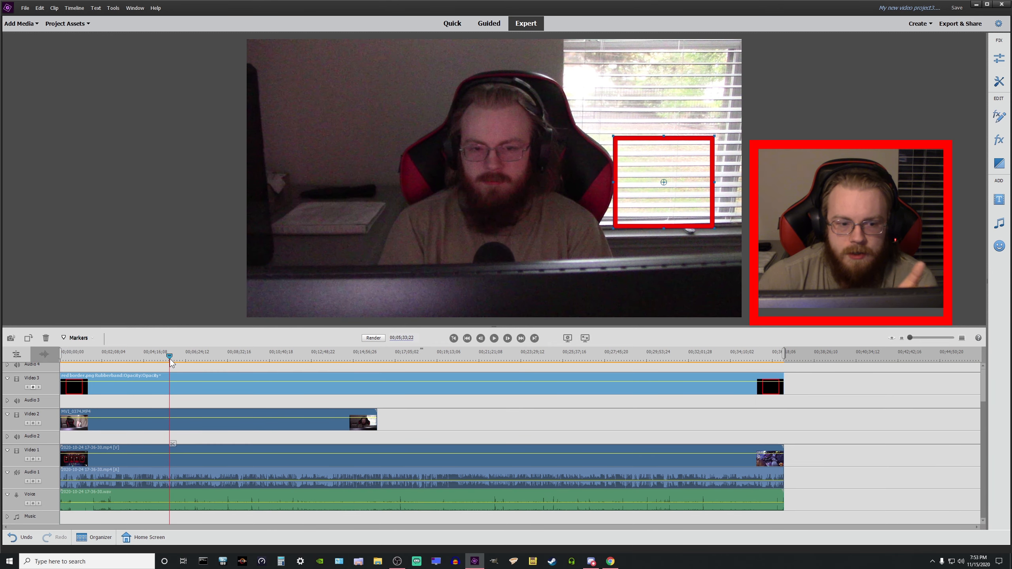
mouse_move(170, 356)
mouse_down()
mouse_move(208, 351)
mouse_move(187, 359)
mouse_up()
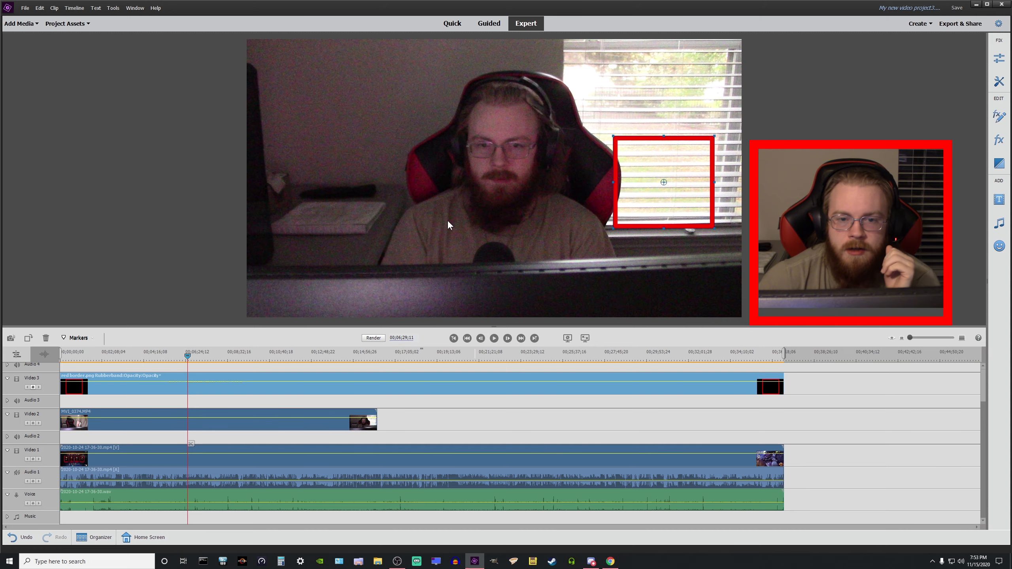
drag(188, 354, 201, 354)
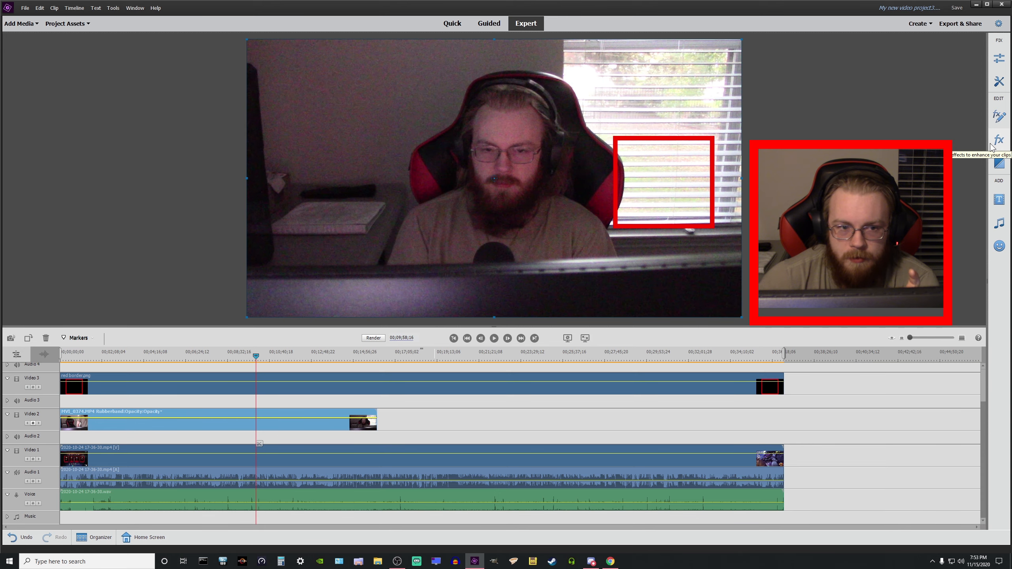
click(992, 145)
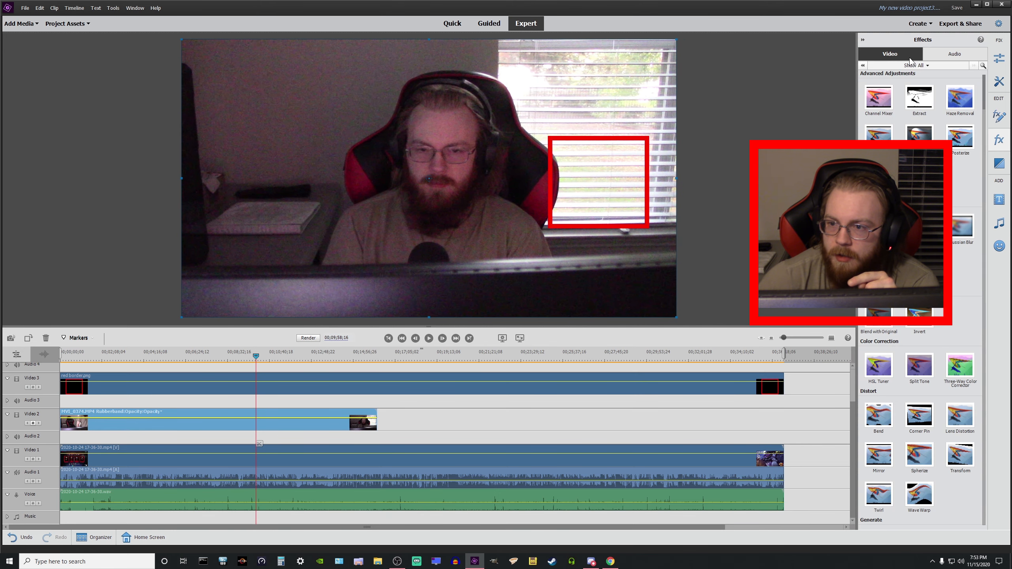
click(983, 65)
text(crop)
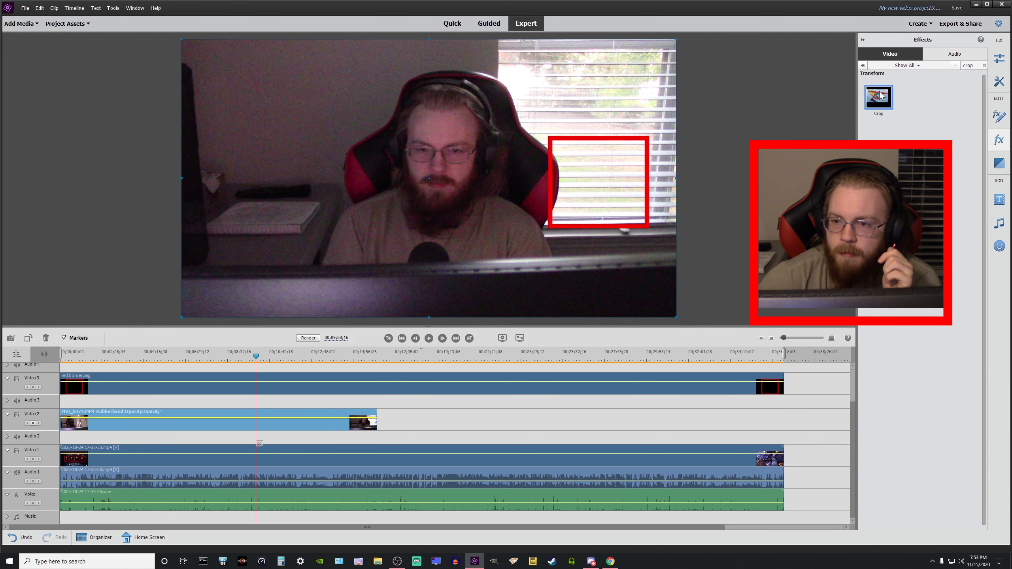
drag(642, 381, 350, 431)
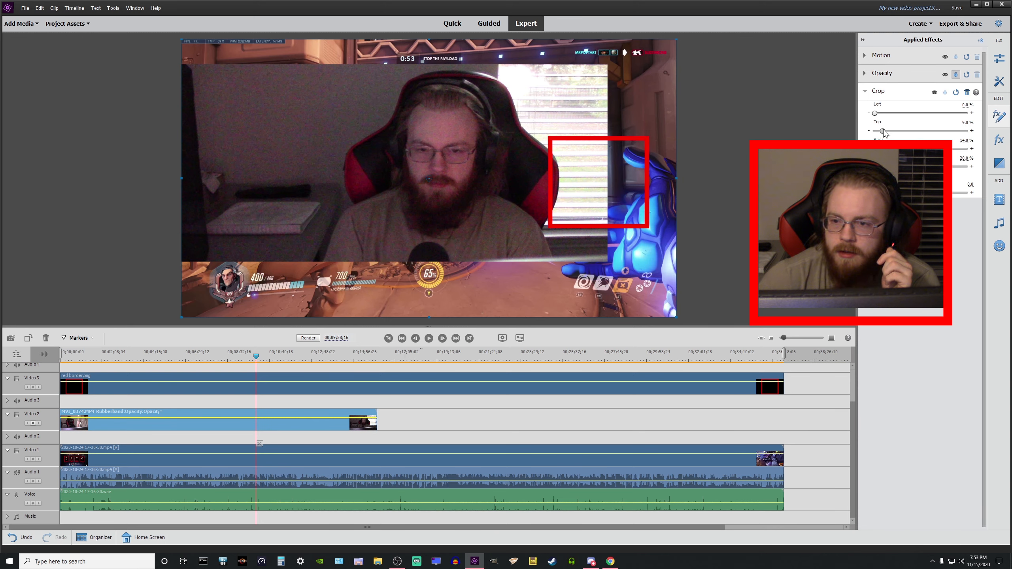
- Set the webcam clip's crop to 26.4 % left, 5.6 % top, 19.8 % right and 13.0 % bottom
drag(882, 130, 870, 166)
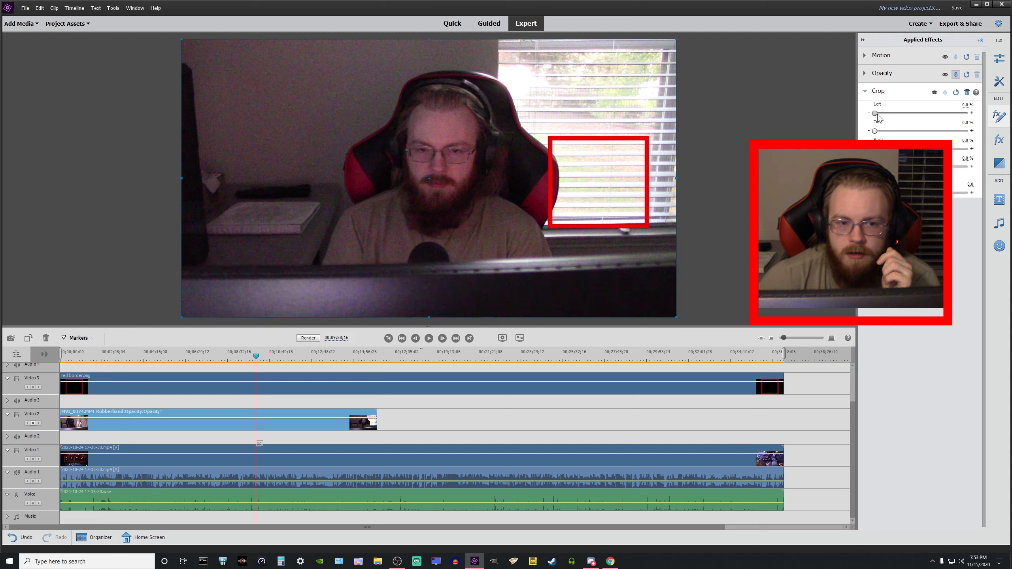
drag(876, 114, 903, 114)
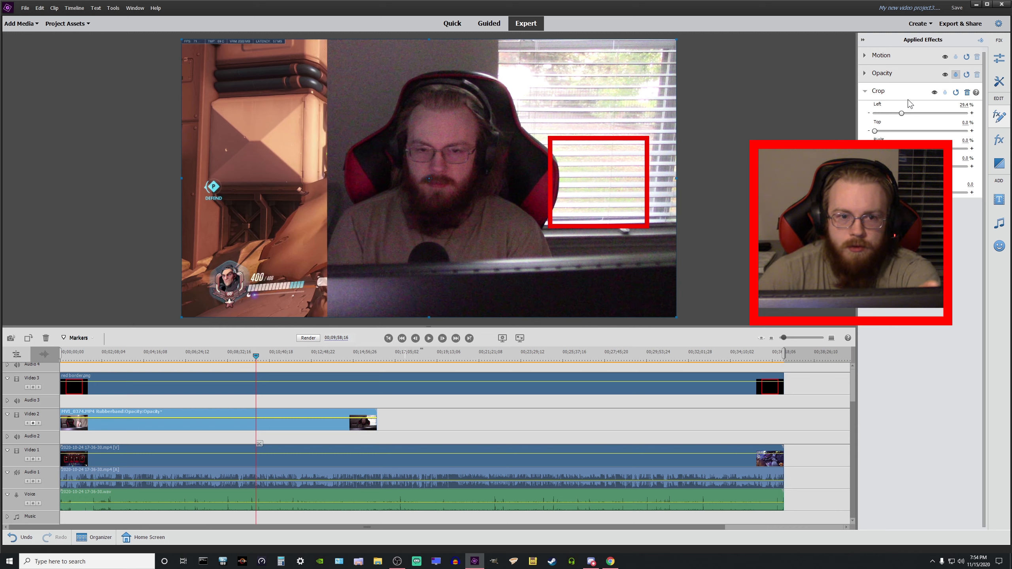
drag(874, 148, 887, 166)
drag(875, 132, 879, 132)
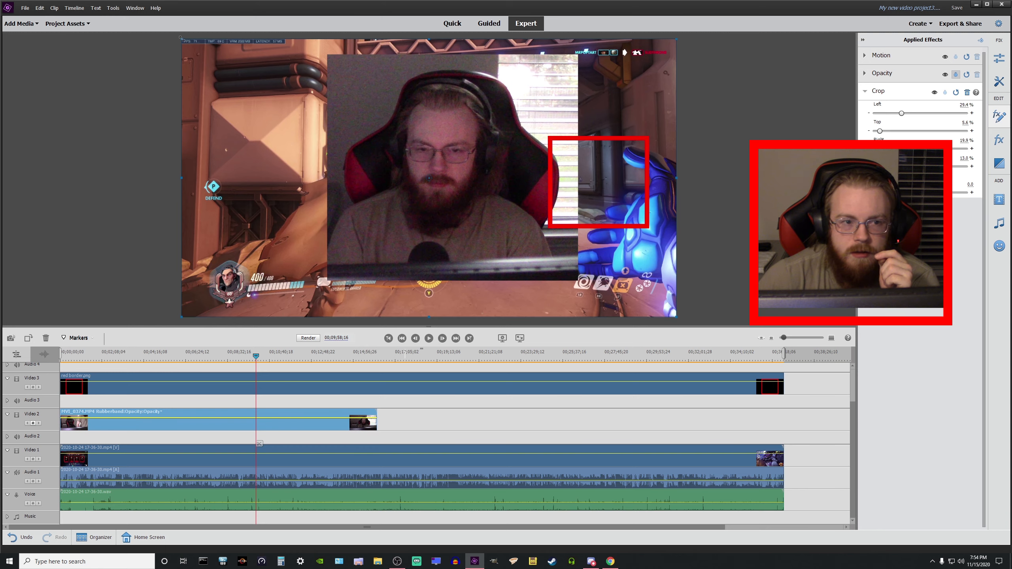
- Scale down the cropped webcam clip and fit it inside the red border, and return the playhead to the start of the timeline
drag(180, 39, 412, 149)
drag(312, 122, 304, 117)
drag(419, 147, 602, 164)
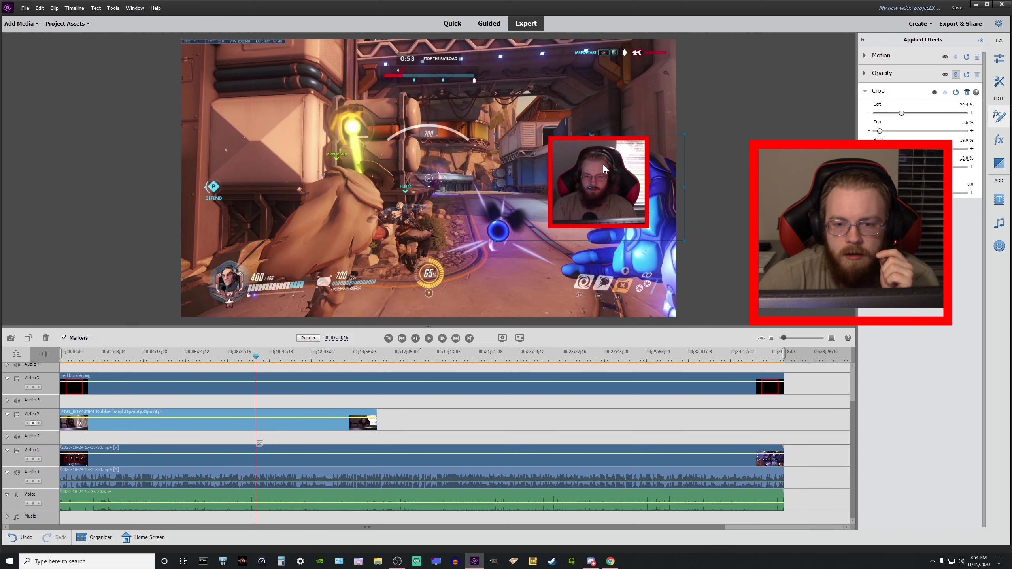
click(863, 39)
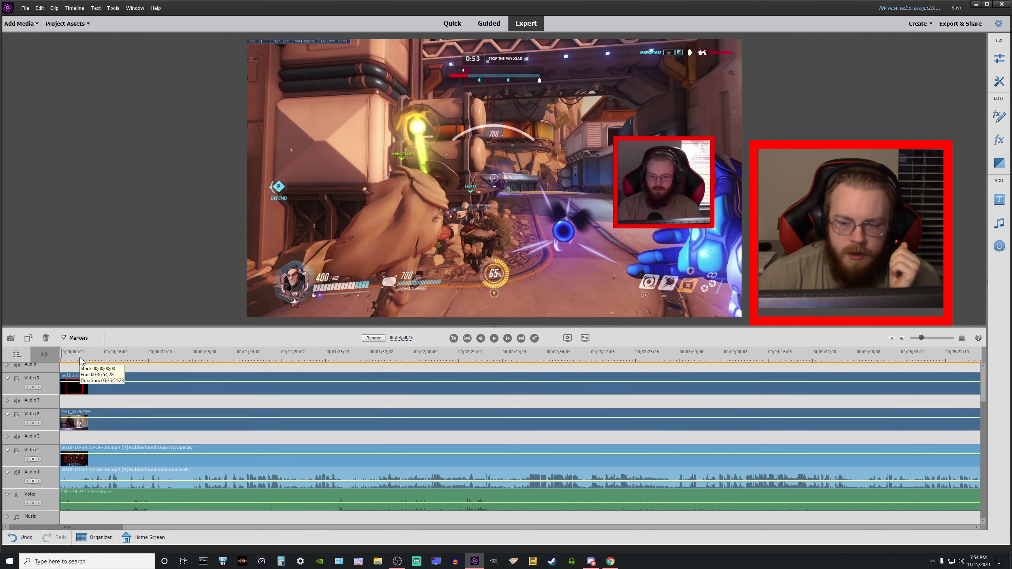
drag(81, 360, 61, 359)
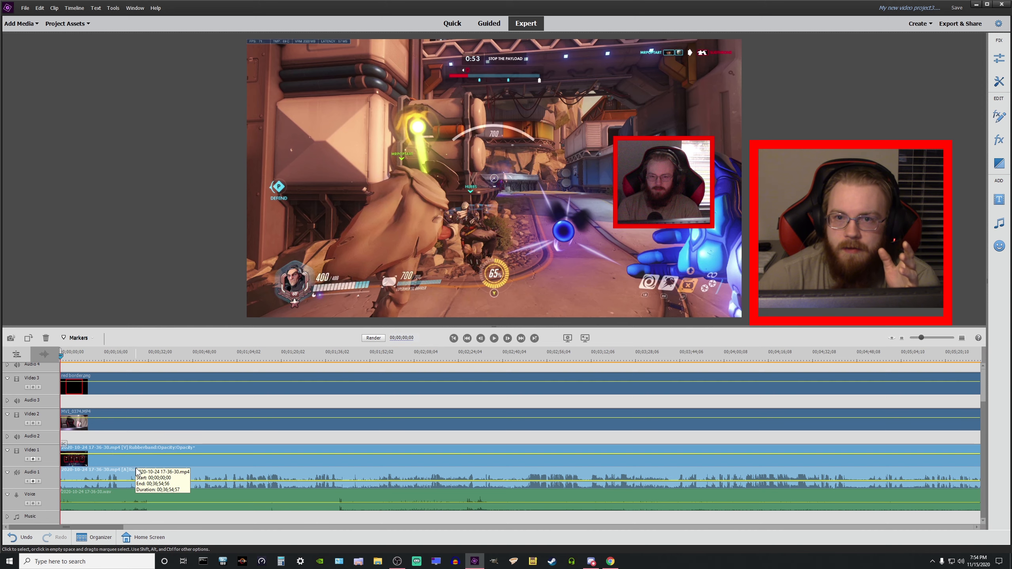
- Save the project as 13 in the Overwatch folder under Video Projects, Projects, Altine on the Videos (D:) drive
click(25, 7)
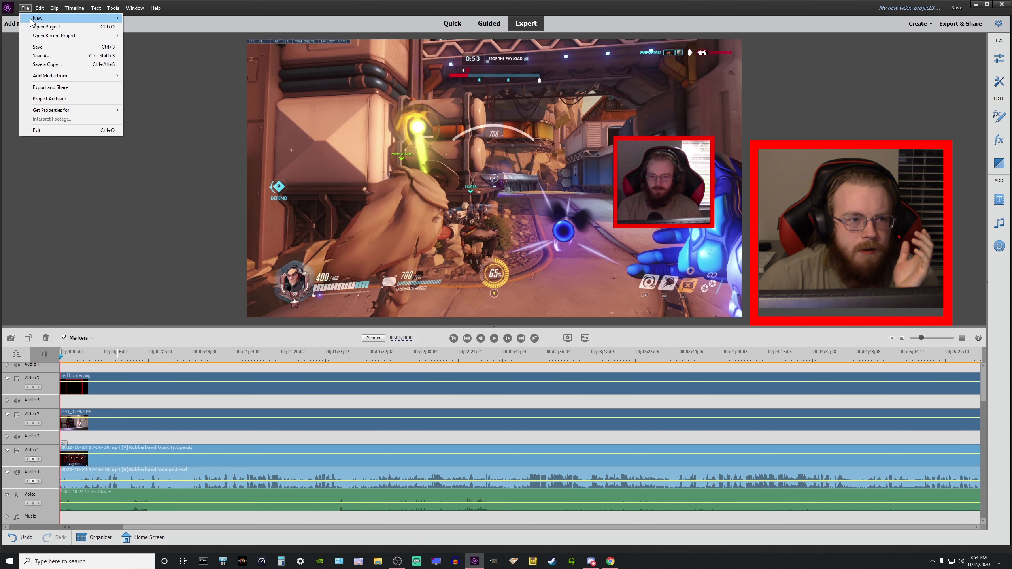
click(45, 59)
click(333, 204)
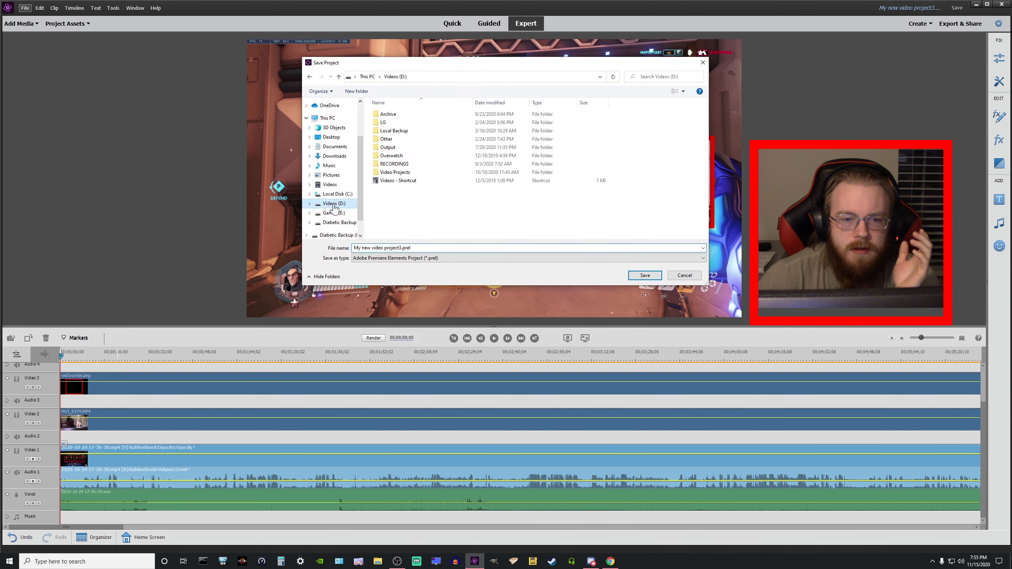
double_click(400, 173)
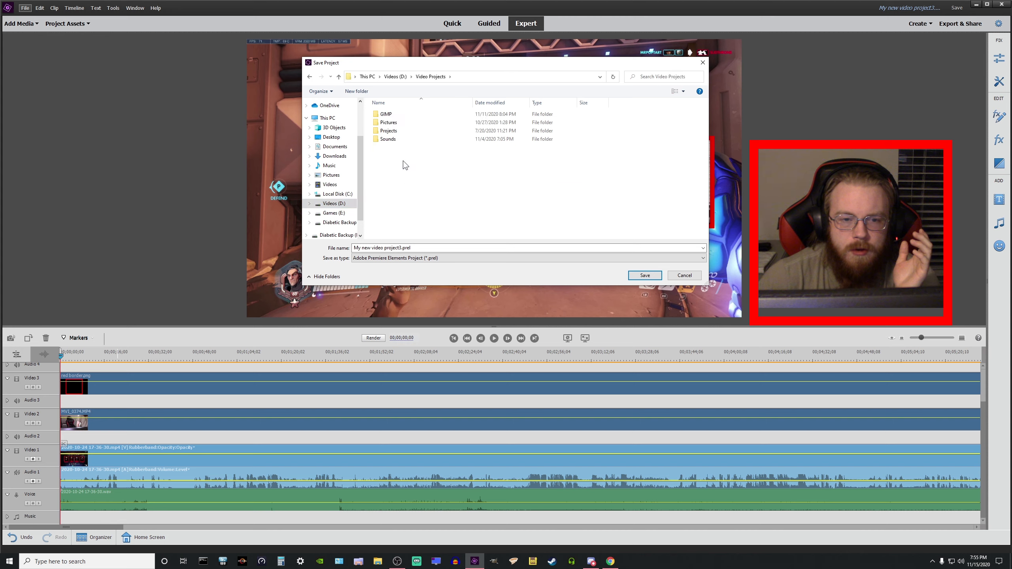
double_click(388, 130)
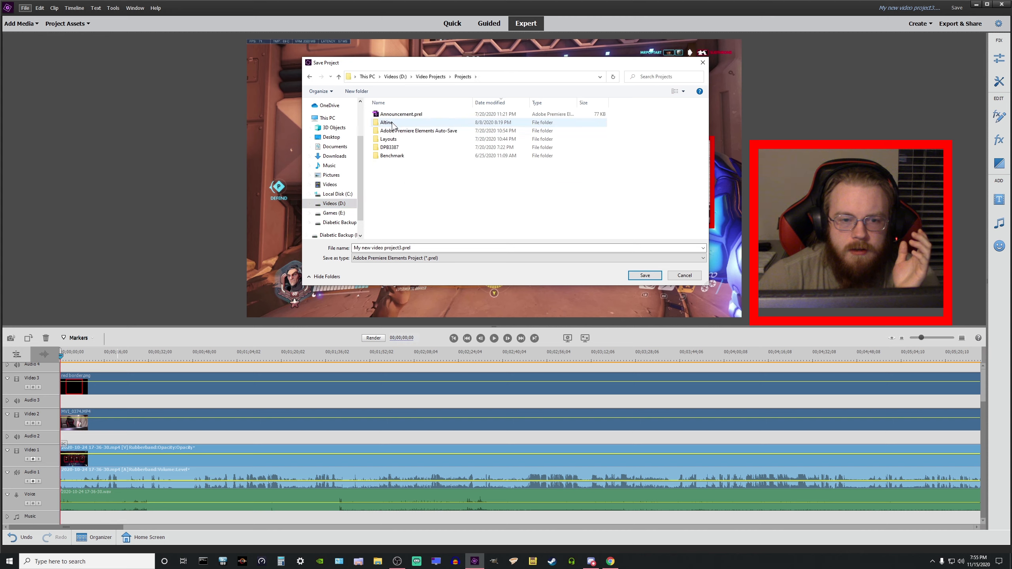
double_click(387, 122)
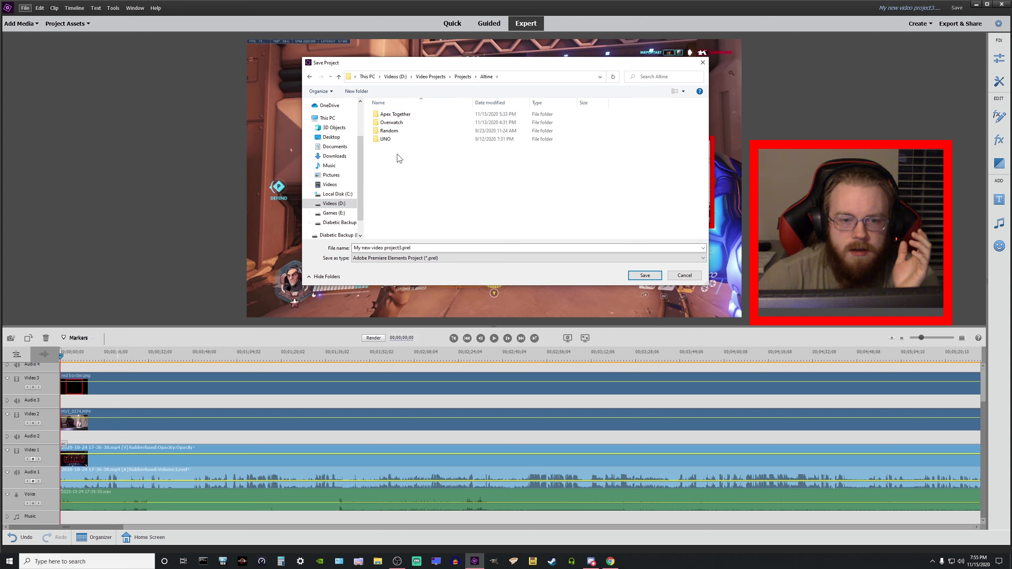
double_click(389, 123)
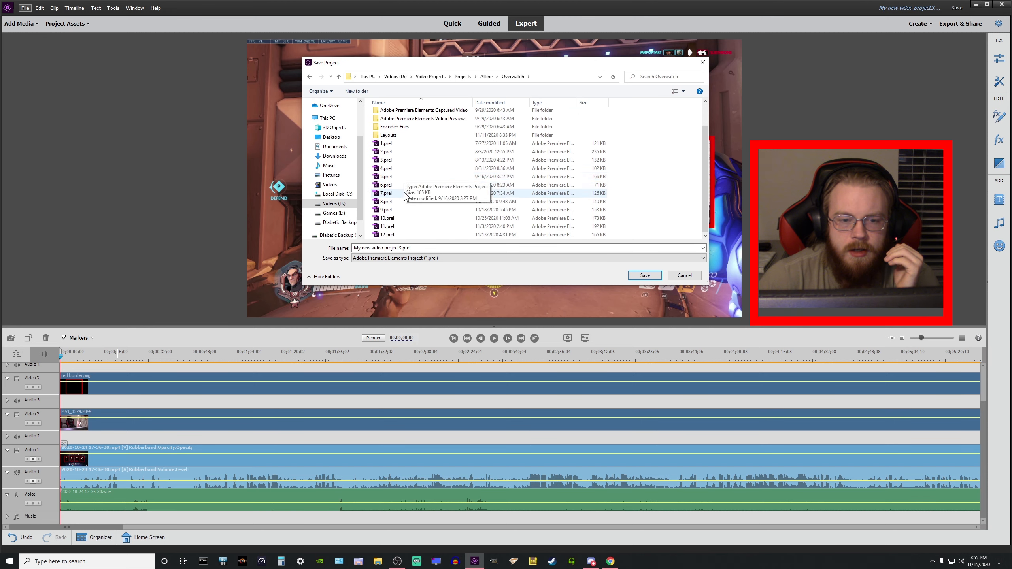
click(423, 250)
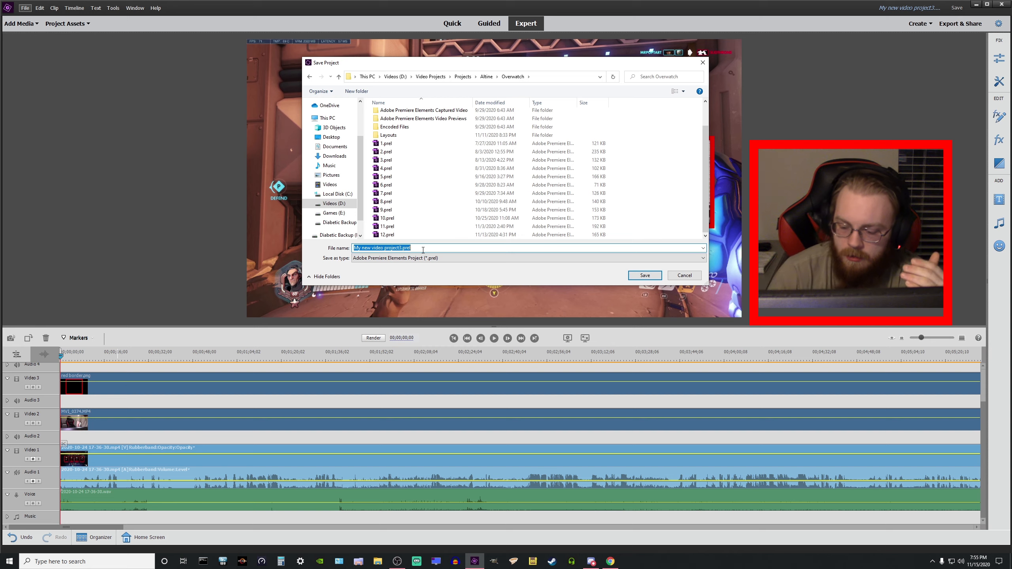
text(13)
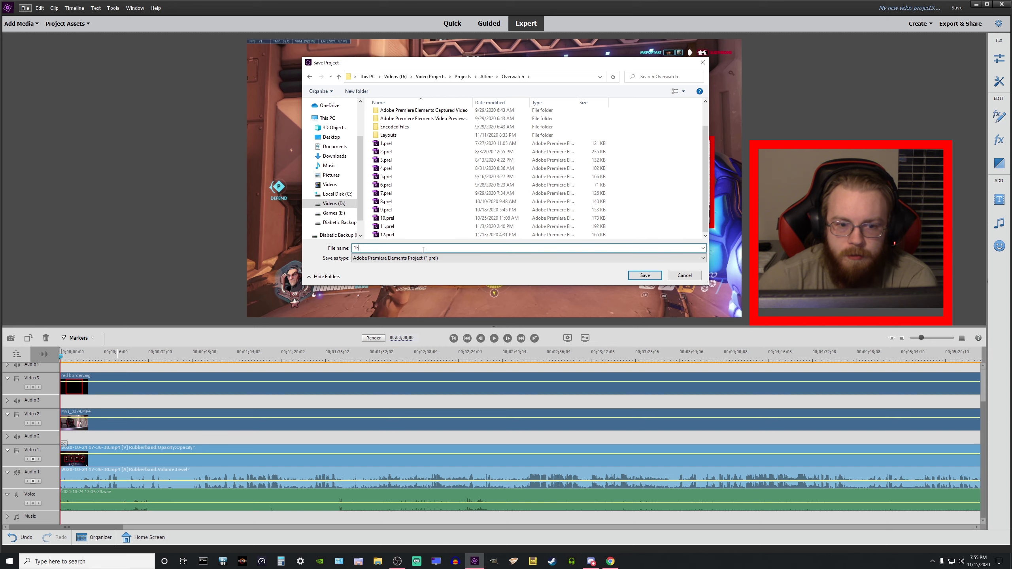
click(644, 275)
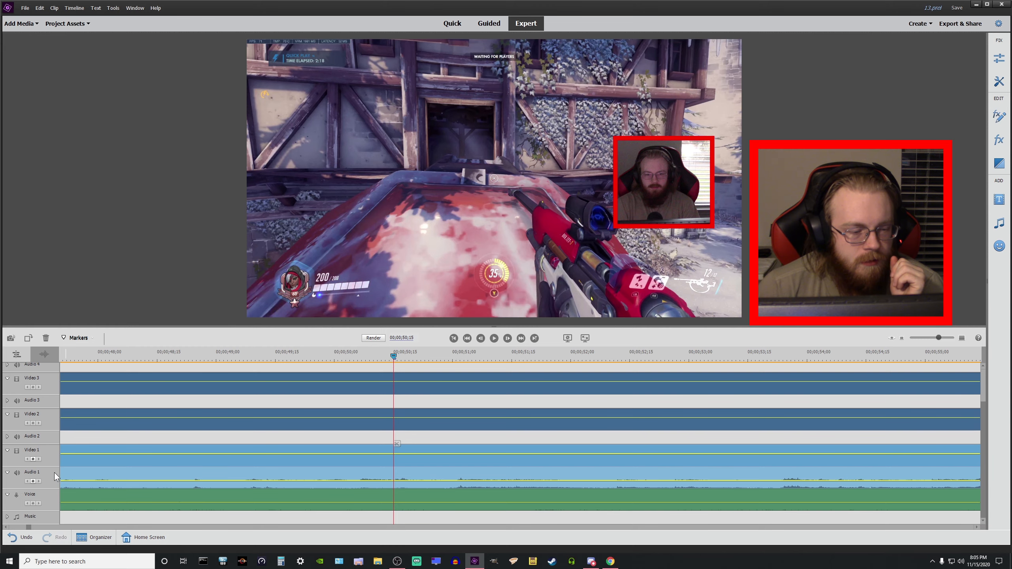
- Select the first border, webcam and gameplay clips together and examine the fade options for audio and video without applying one
drag(30, 525, 11, 526)
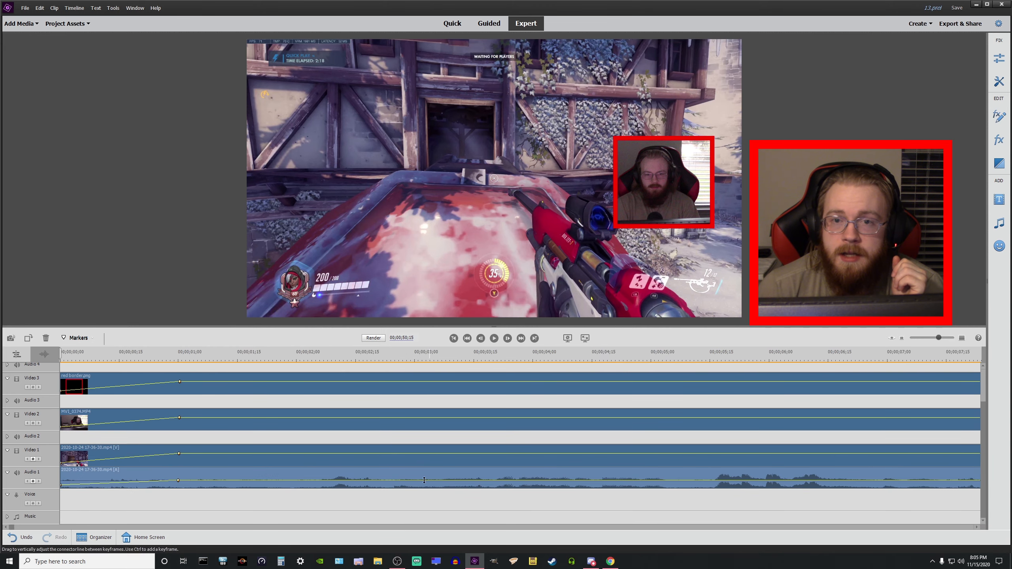
click(187, 461)
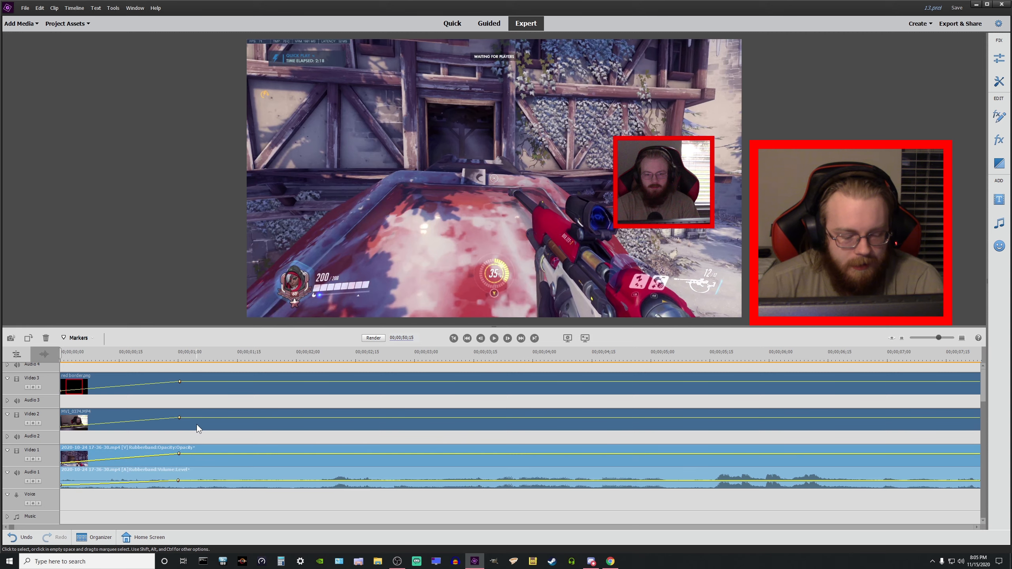
shift+click(197, 424)
shift+click(203, 389)
right_click(200, 458)
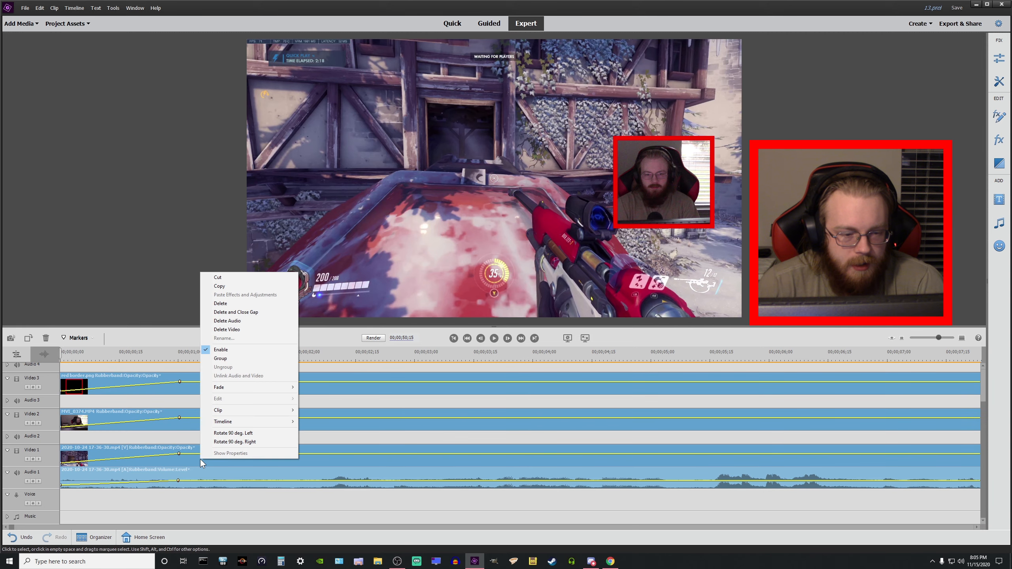
mouse_move(249, 390)
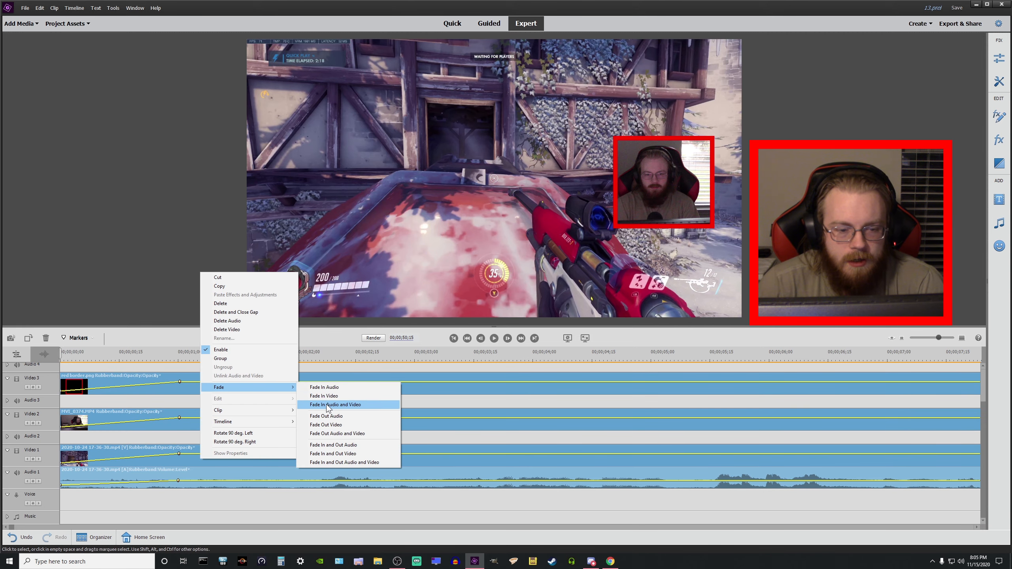
click(428, 456)
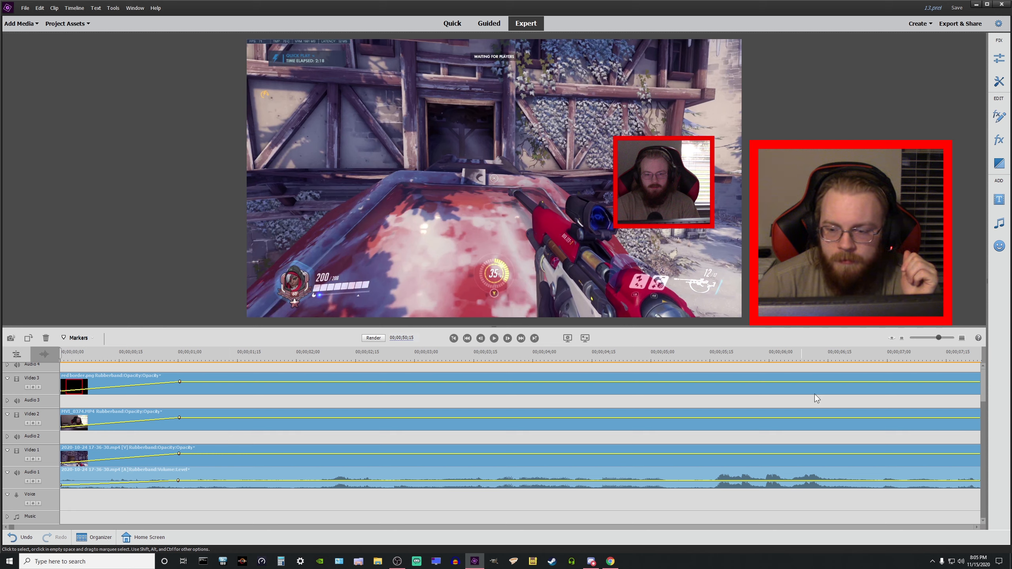
- Delete the microphone audio piece on the Voice track that ends where the second gameplay clip begins
click(926, 338)
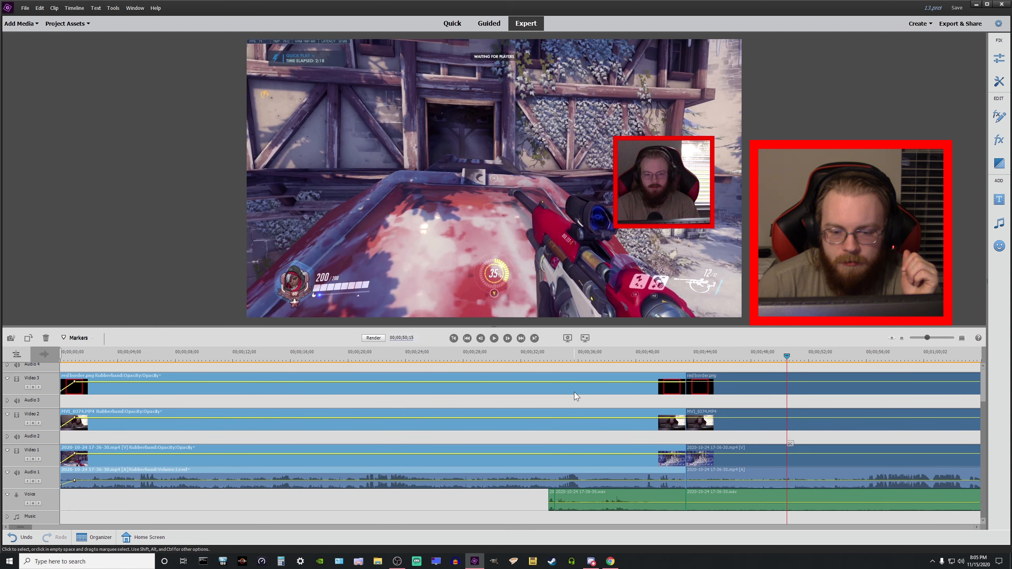
click(659, 498)
key(Delete)
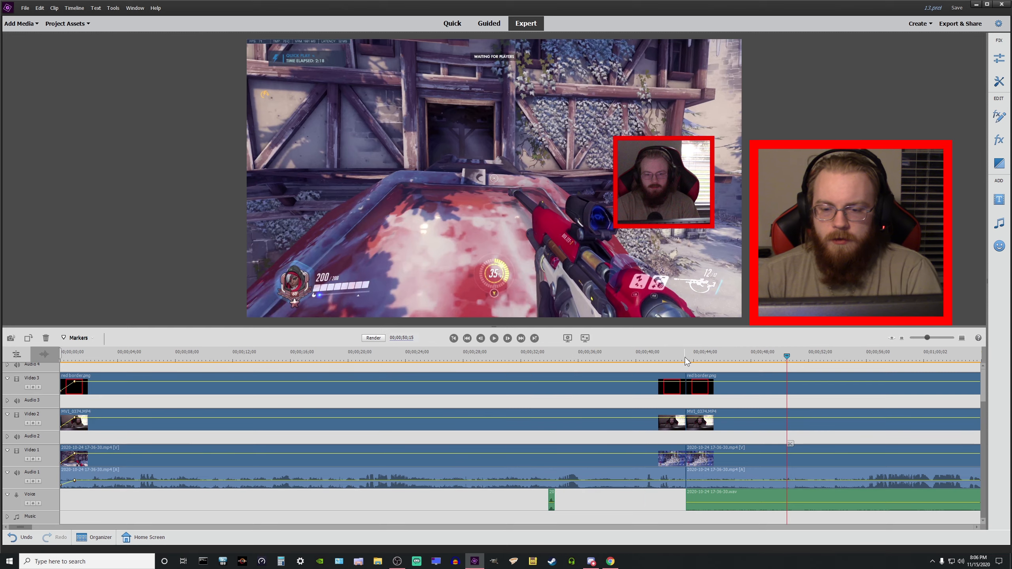
- Split the border, webcam, gameplay and microphone audio clips together at 00;00;50;24
click(684, 358)
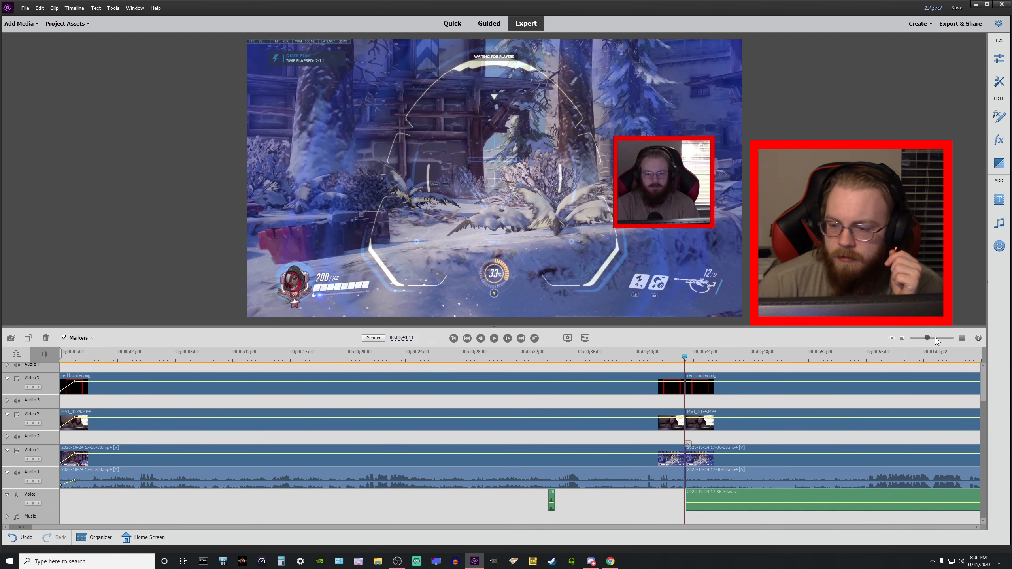
click(929, 337)
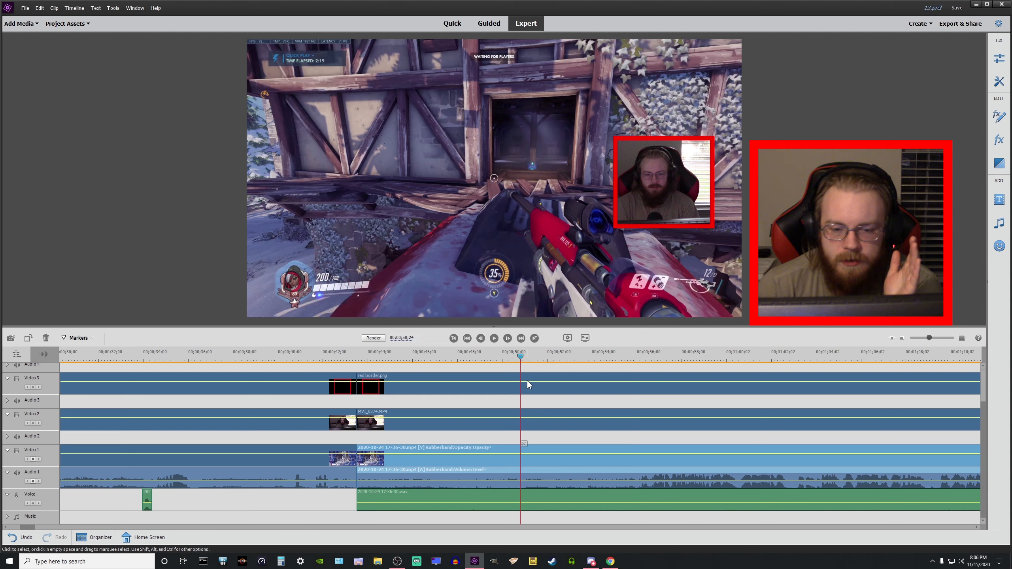
click(938, 338)
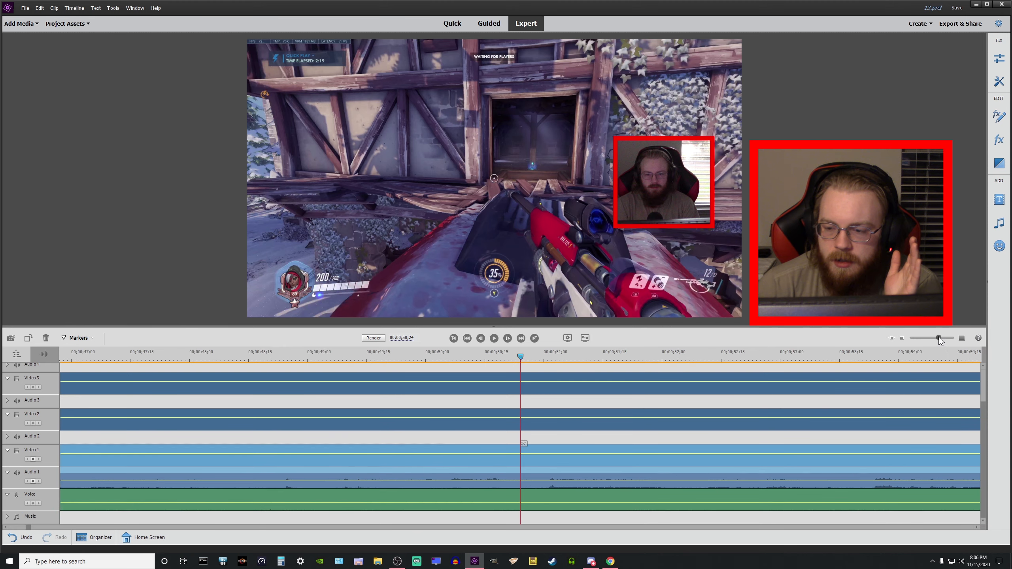
click(564, 493)
click(554, 460)
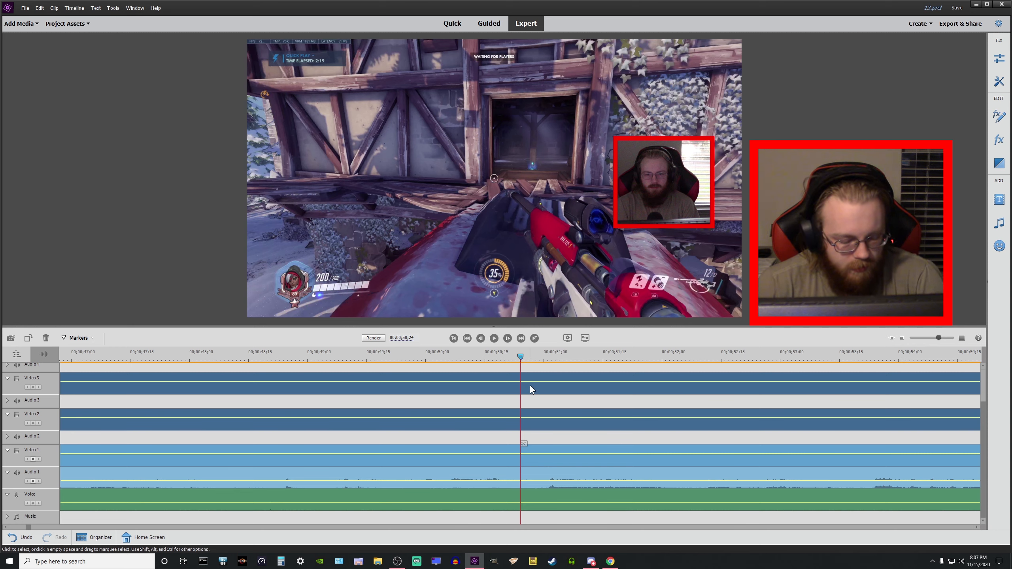
click(525, 444)
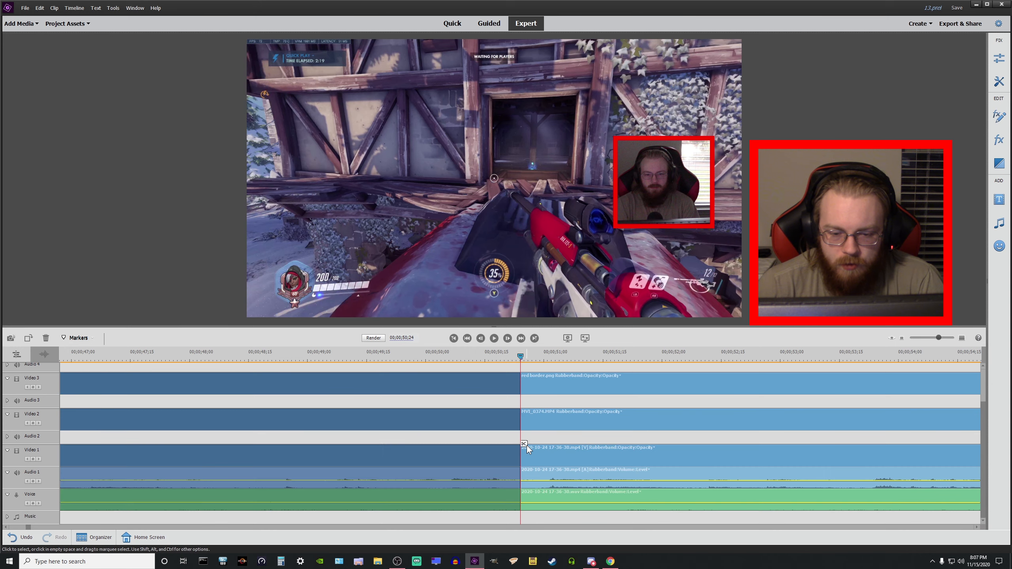
- Delete the border, webcam, gameplay and microphone audio pieces just before the 00;00;50;24 cut and close the gap
click(489, 390)
shift+click(486, 424)
shift+click(482, 458)
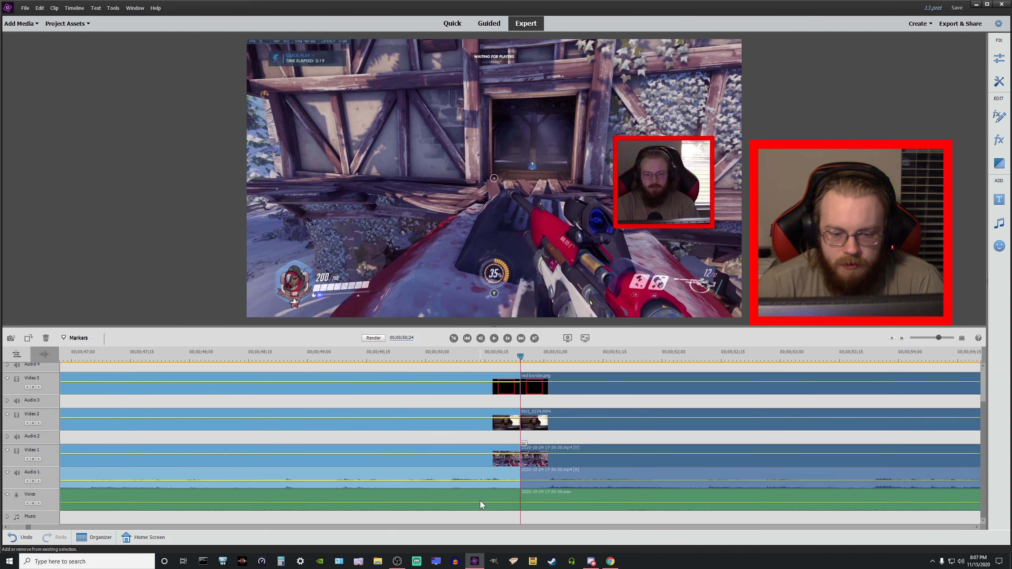
shift+click(480, 500)
right_click(474, 466)
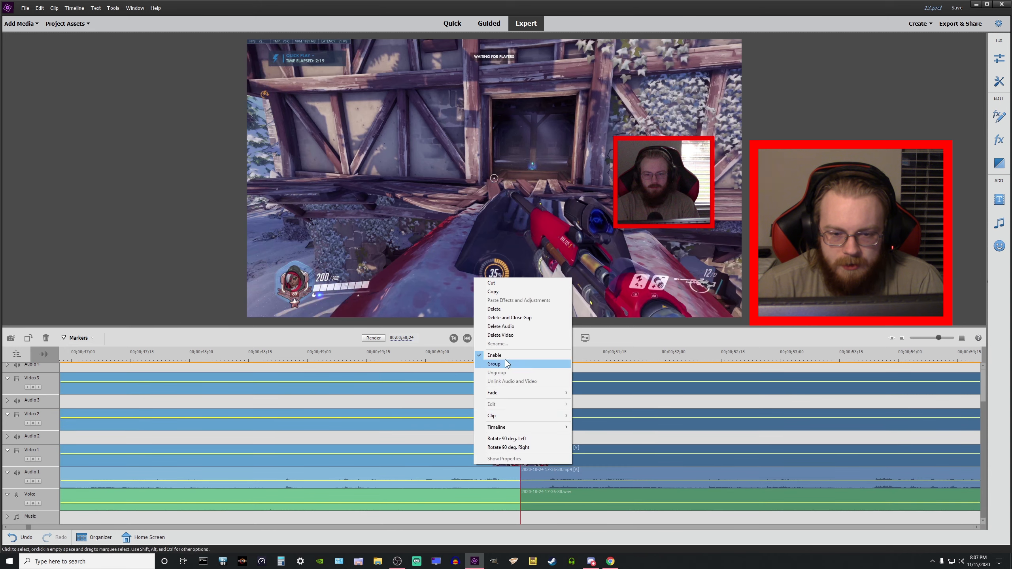
click(509, 318)
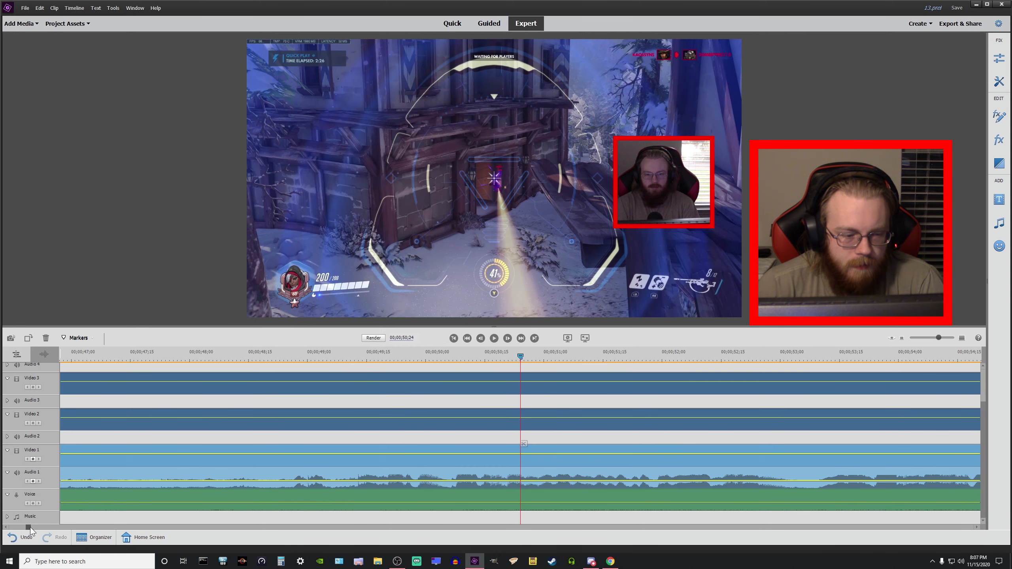
- Play back the join between the first and second gameplay clips twice, starting shortly before the cut
drag(30, 527, 26, 527)
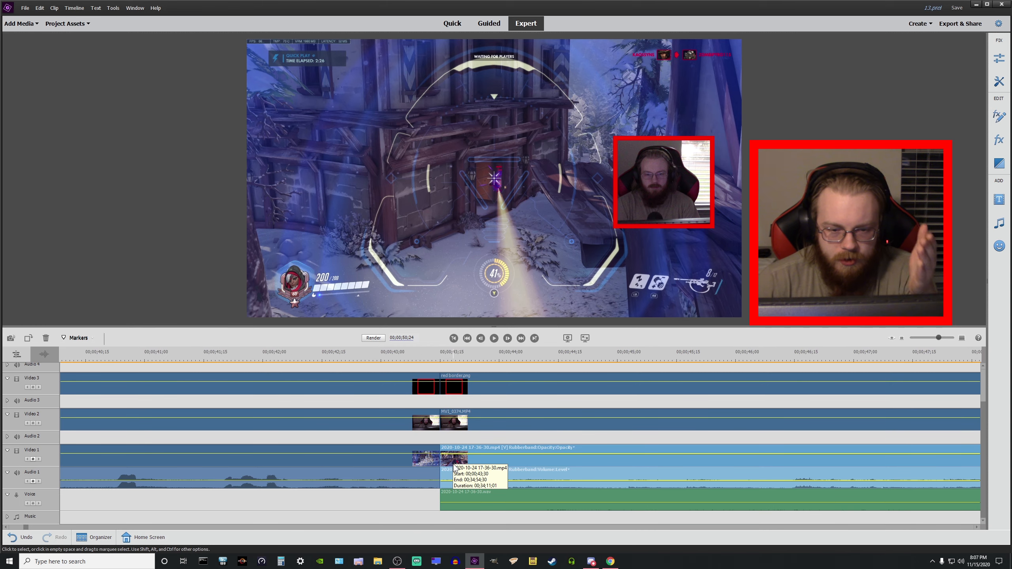
click(347, 359)
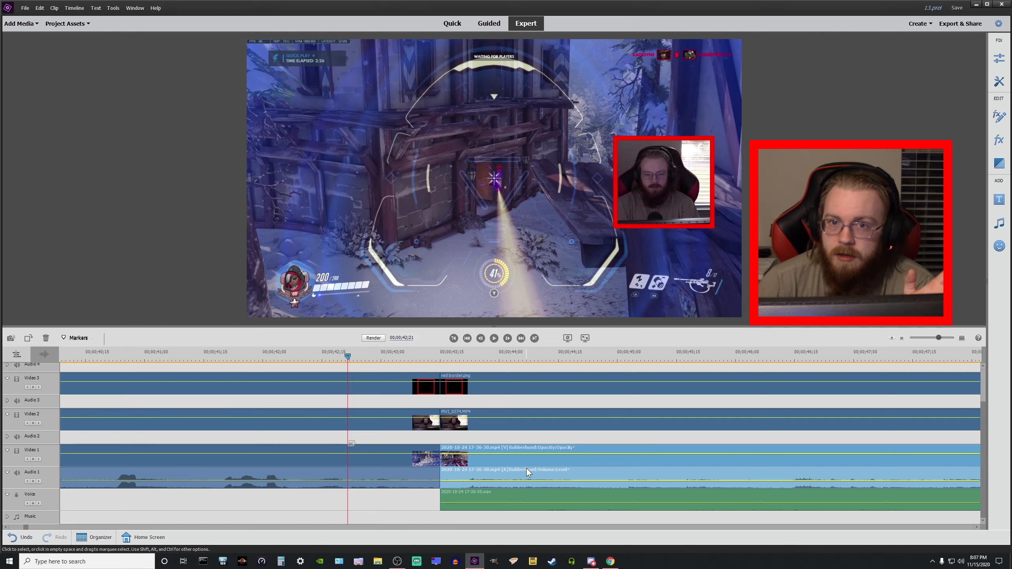
click(494, 338)
click(494, 338)
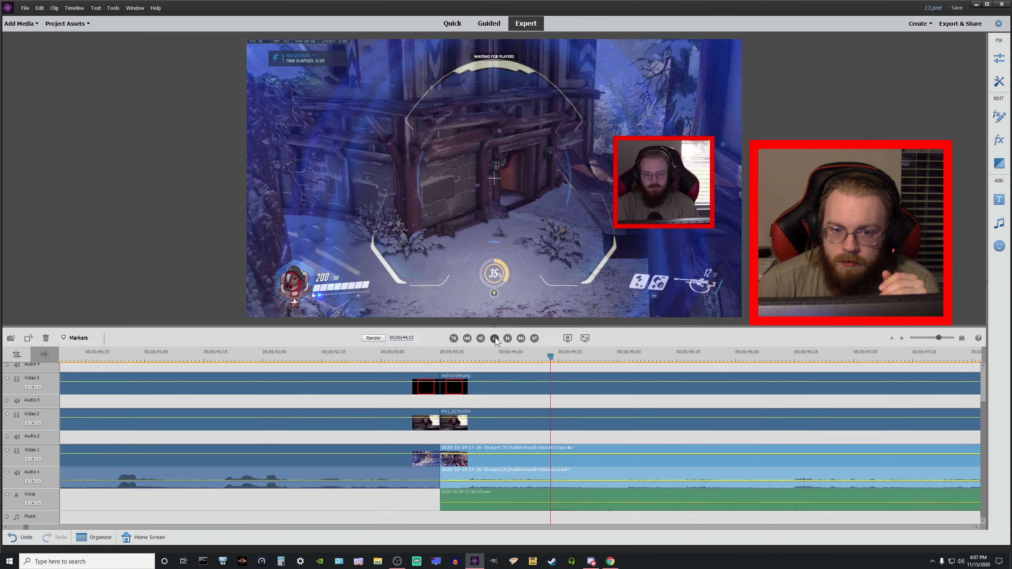
click(367, 359)
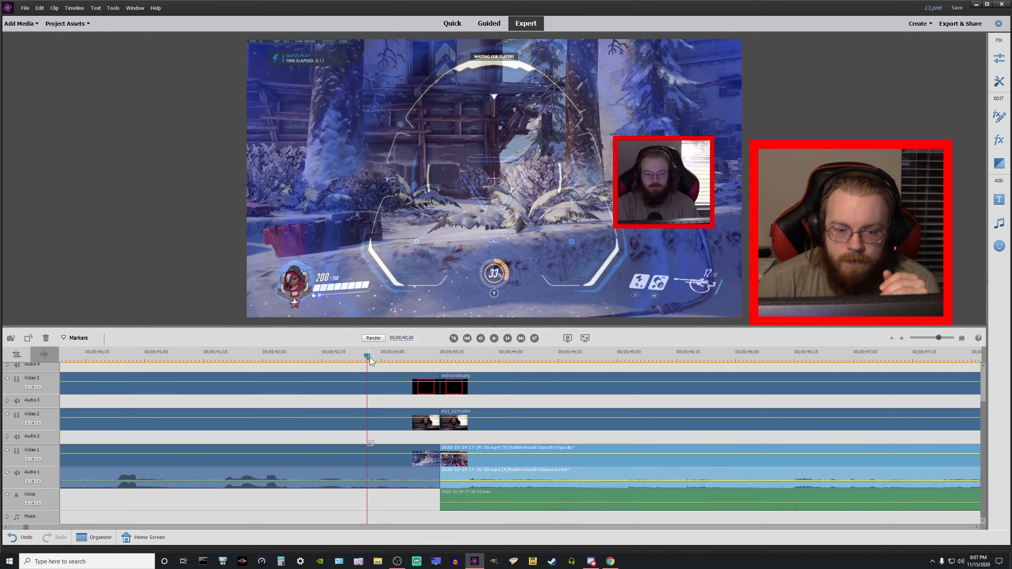
click(497, 341)
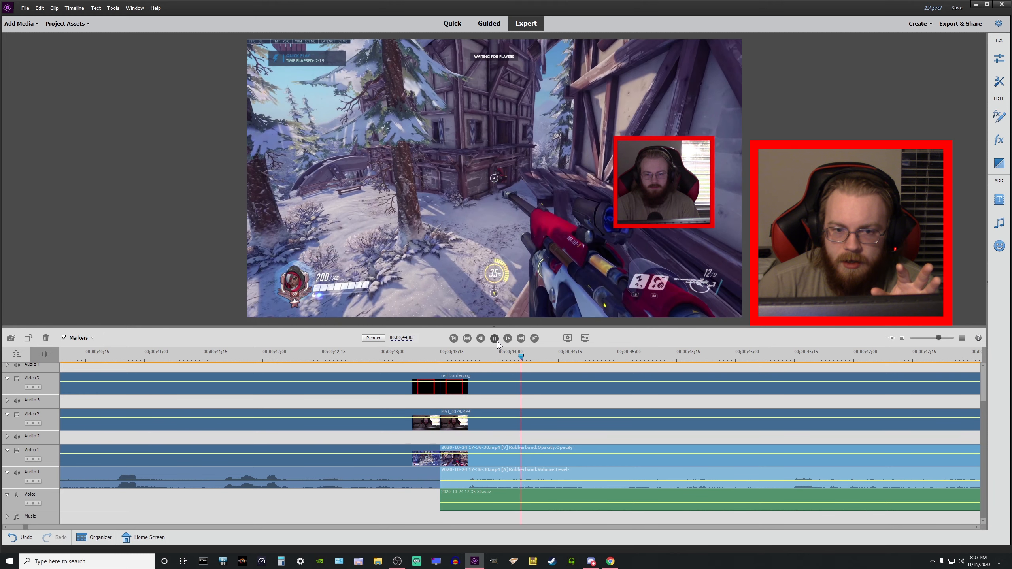
click(497, 341)
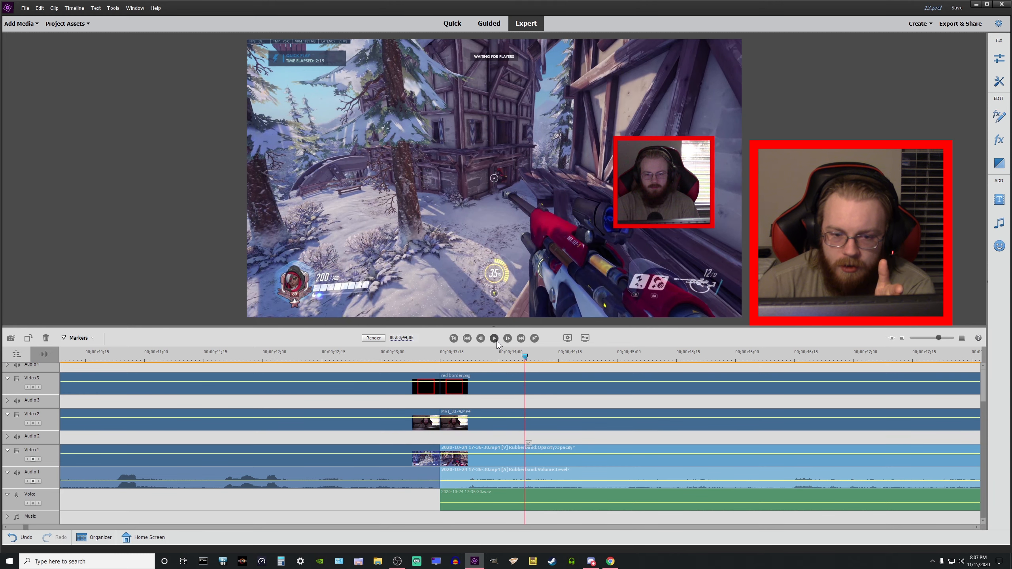
- Add the Spin Away transition from the frequently used video transitions between the two gameplay clips on Video 1
click(998, 163)
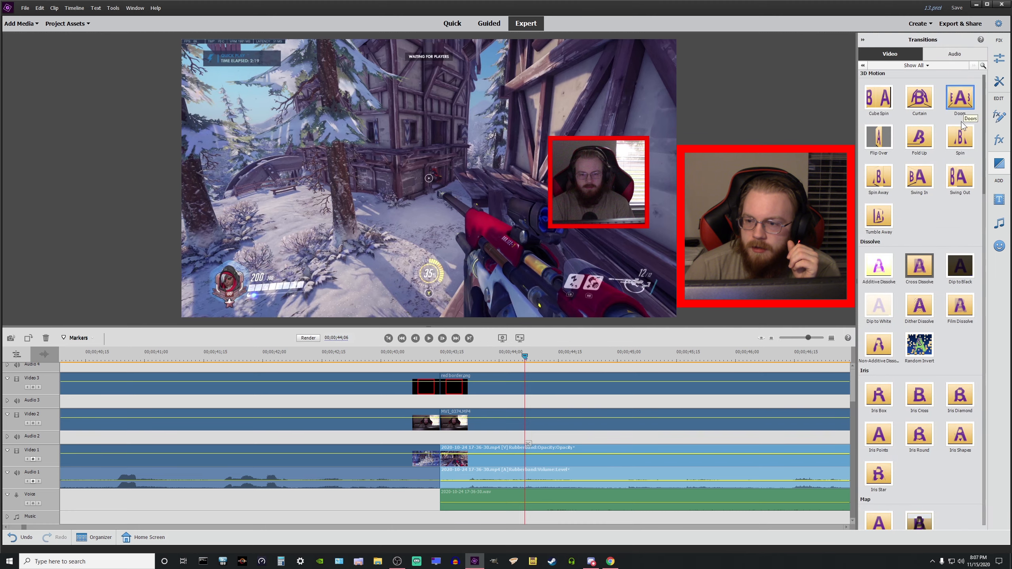
scroll(947, 228, down, 15)
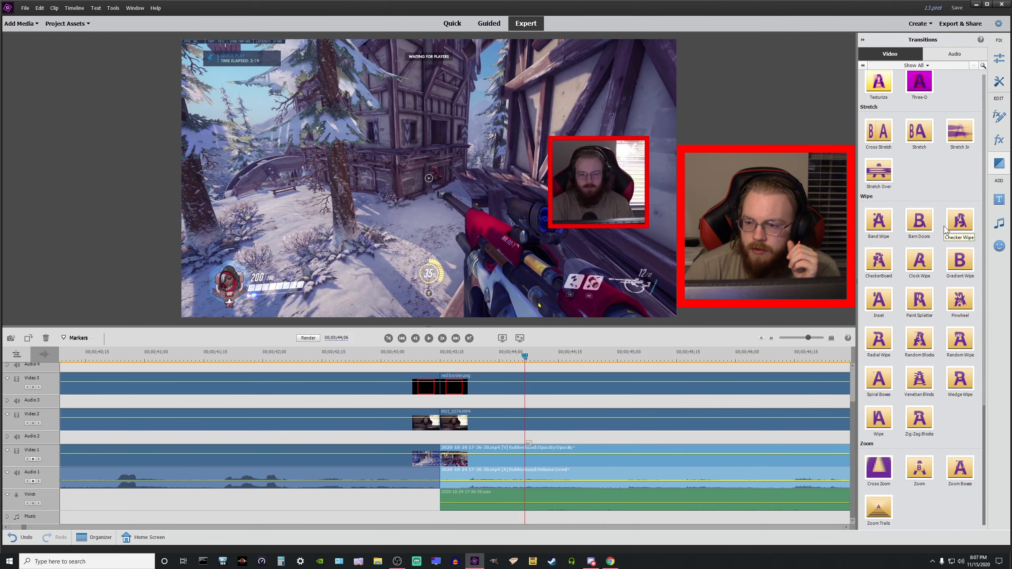
scroll(944, 226, up, 15)
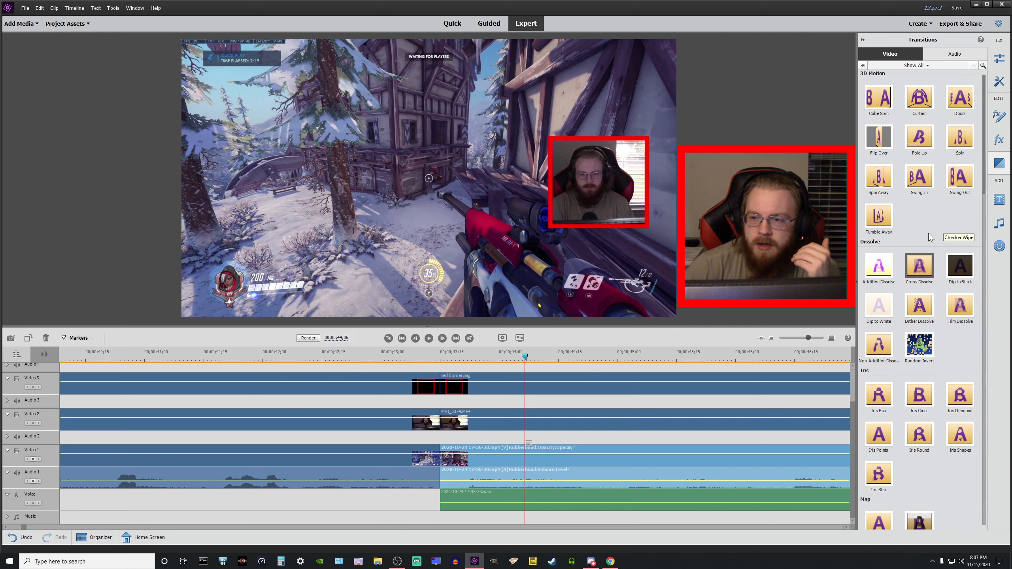
click(932, 65)
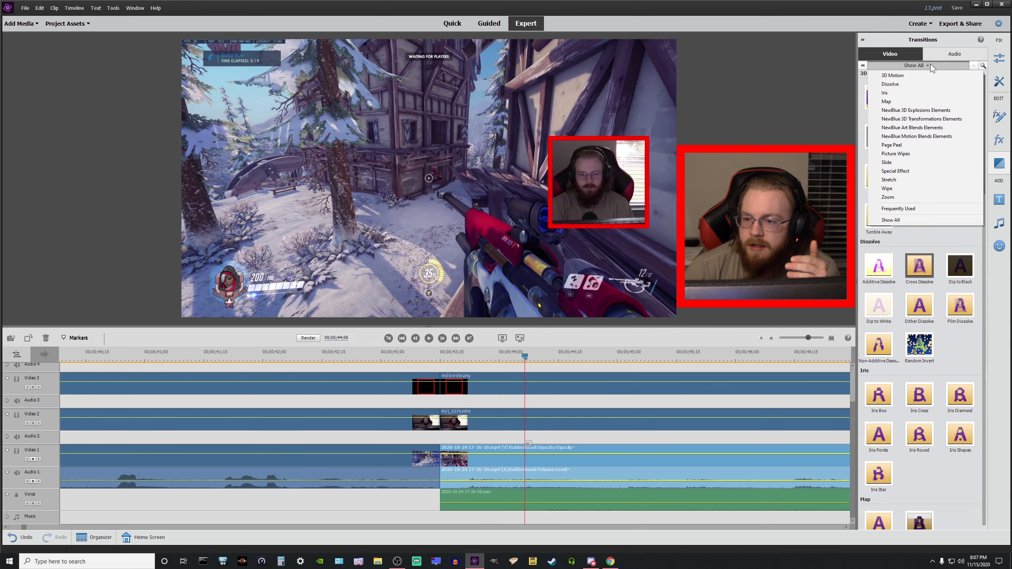
click(920, 209)
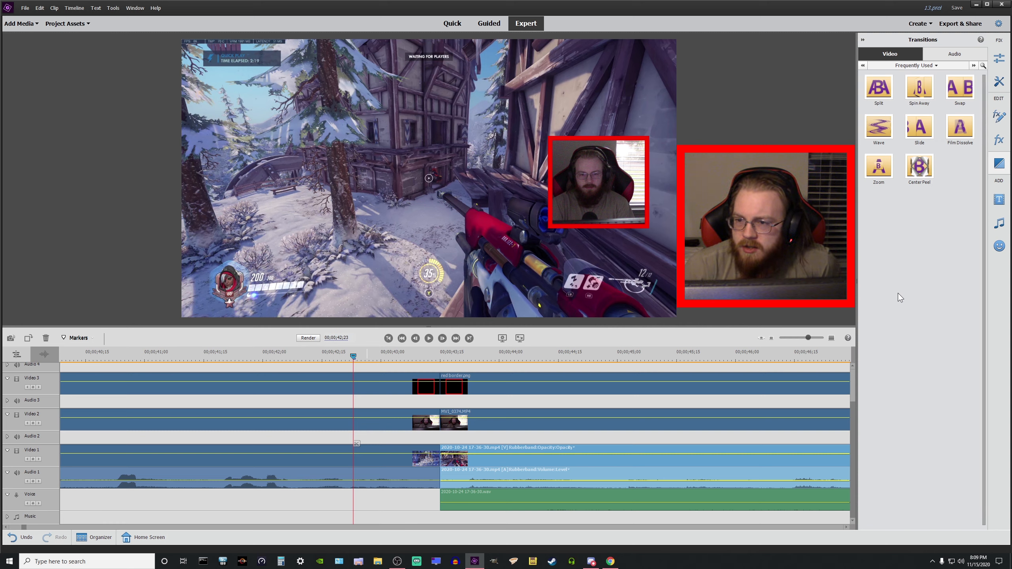
drag(918, 87, 442, 454)
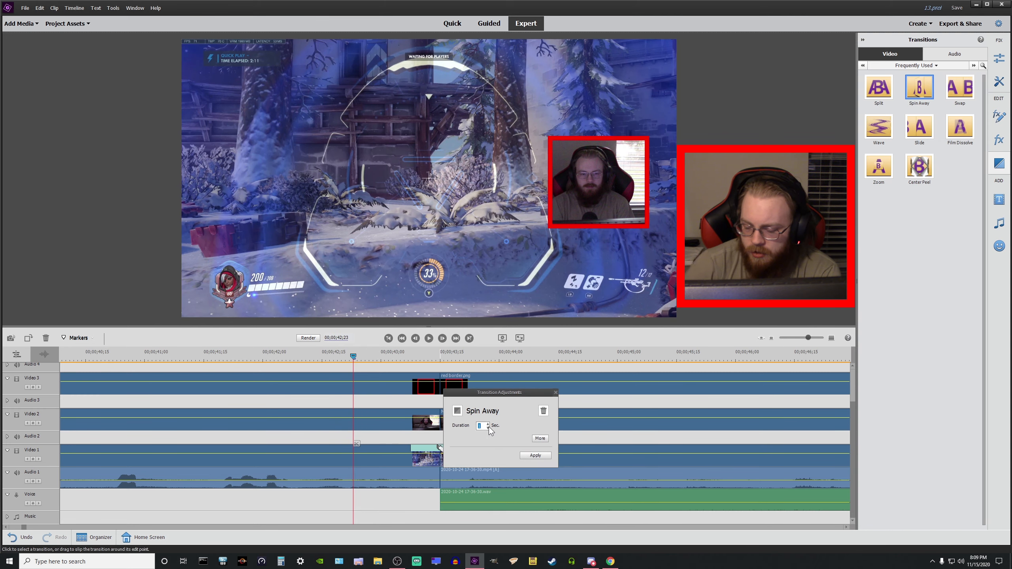
click(534, 455)
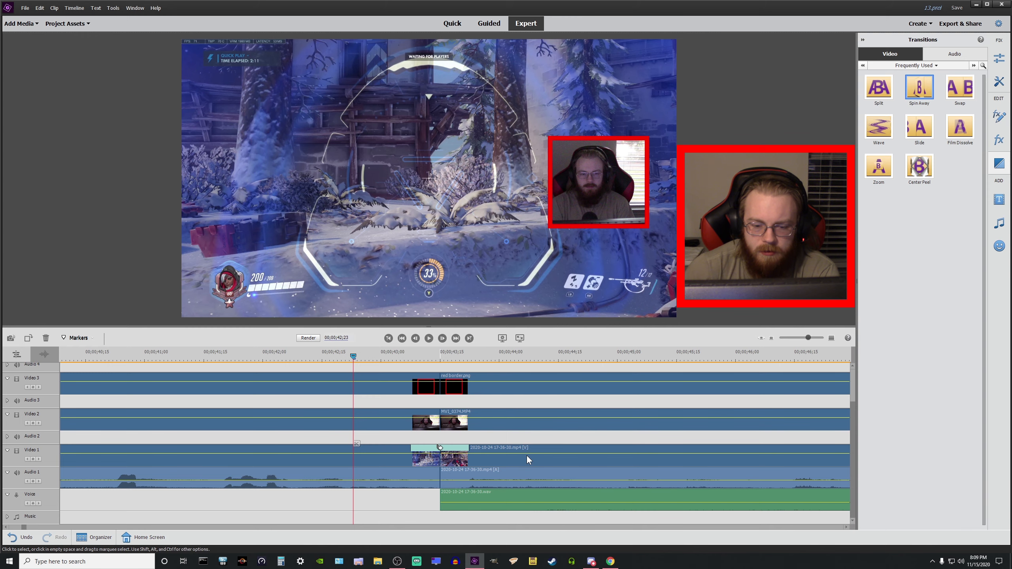
- Place the Woosh.mp3 sound on Audio 2 under the transition and inspect its waveform against the cut
click(89, 27)
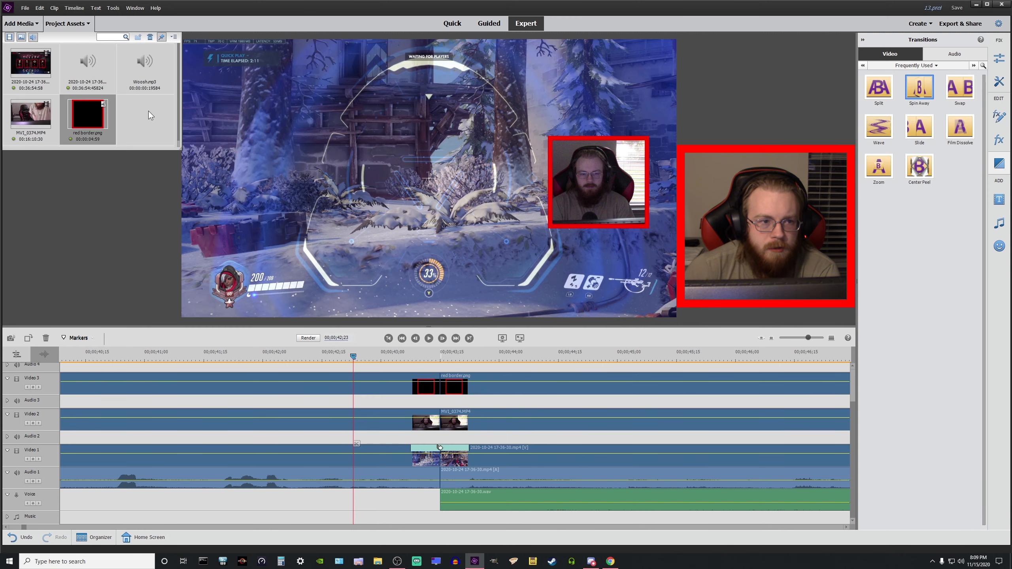
drag(334, 340, 433, 438)
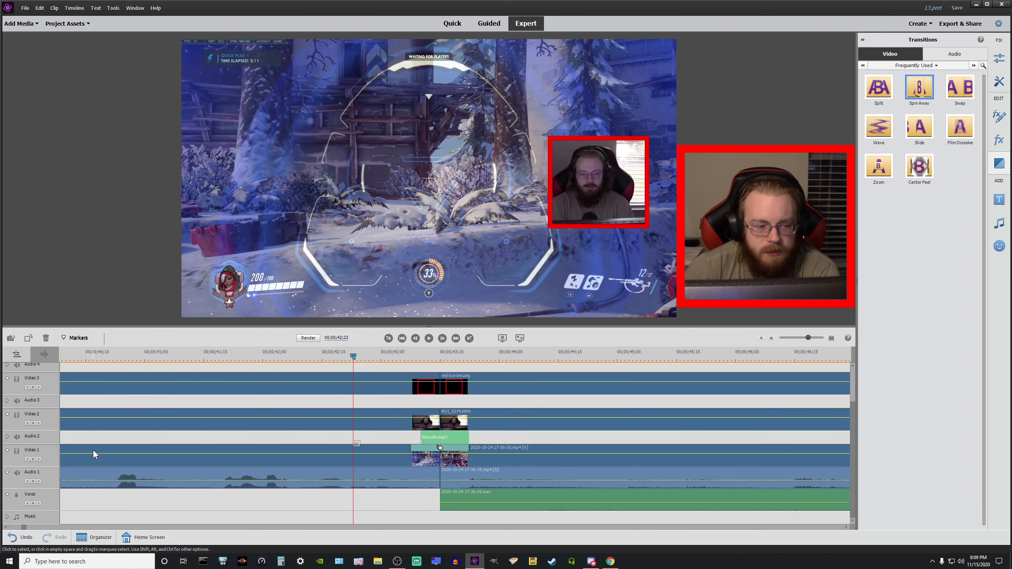
click(7, 436)
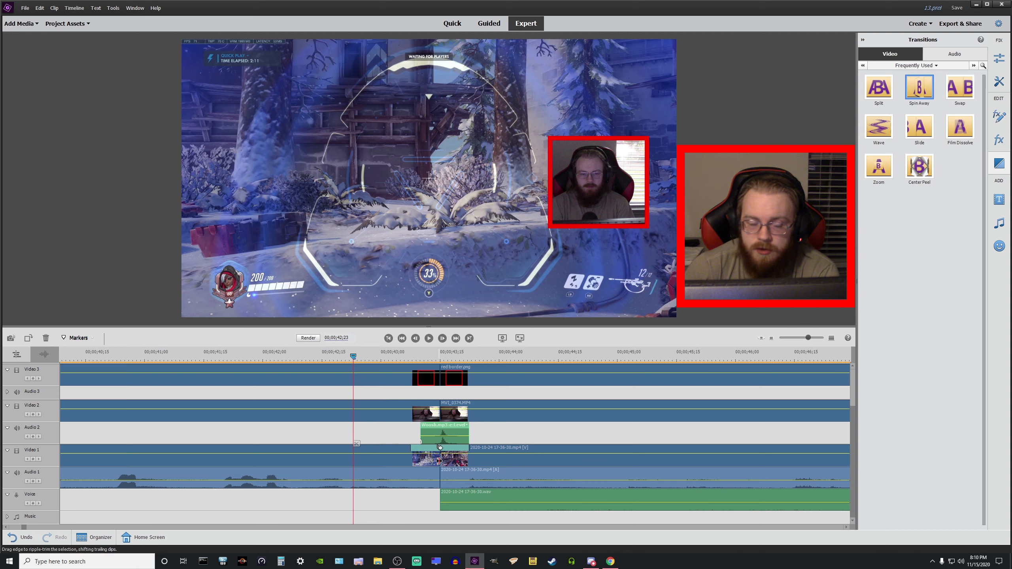
click(7, 427)
- Fade out the first border and webcam clips, shortening both fades to start where the Spin Away transition begins
click(406, 389)
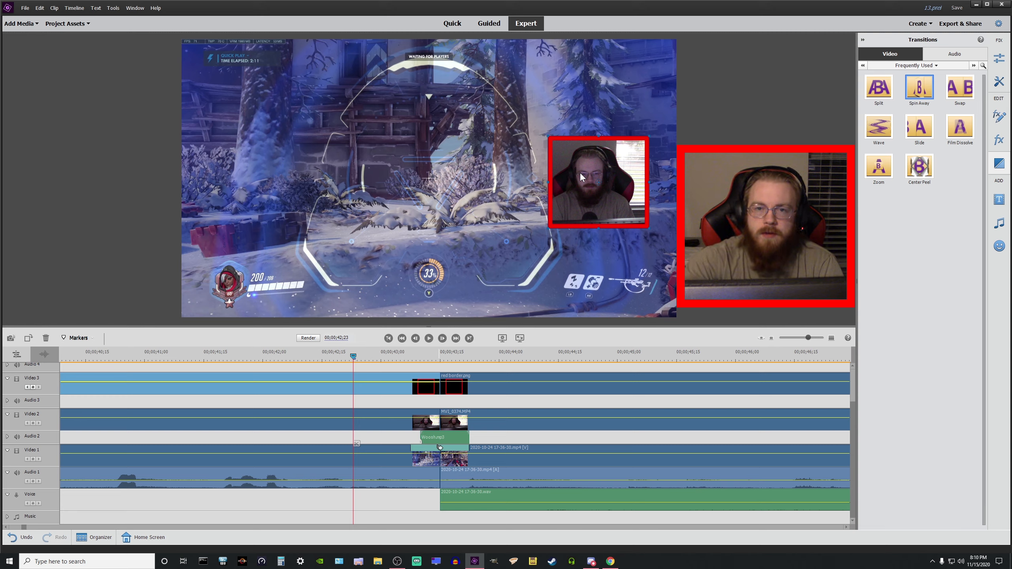
shift+click(386, 421)
right_click(391, 420)
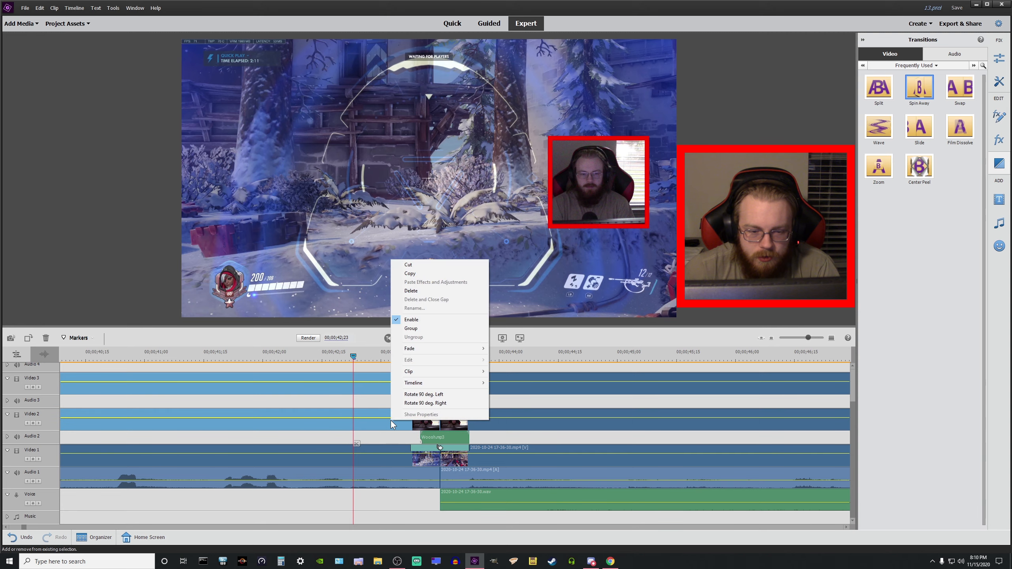
mouse_move(462, 349)
click(520, 349)
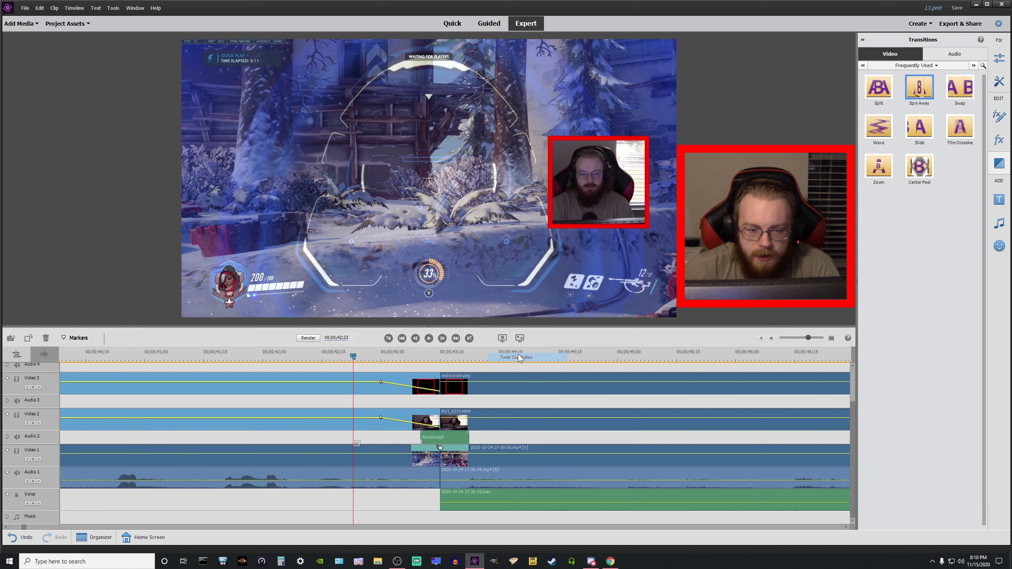
drag(382, 418, 412, 412)
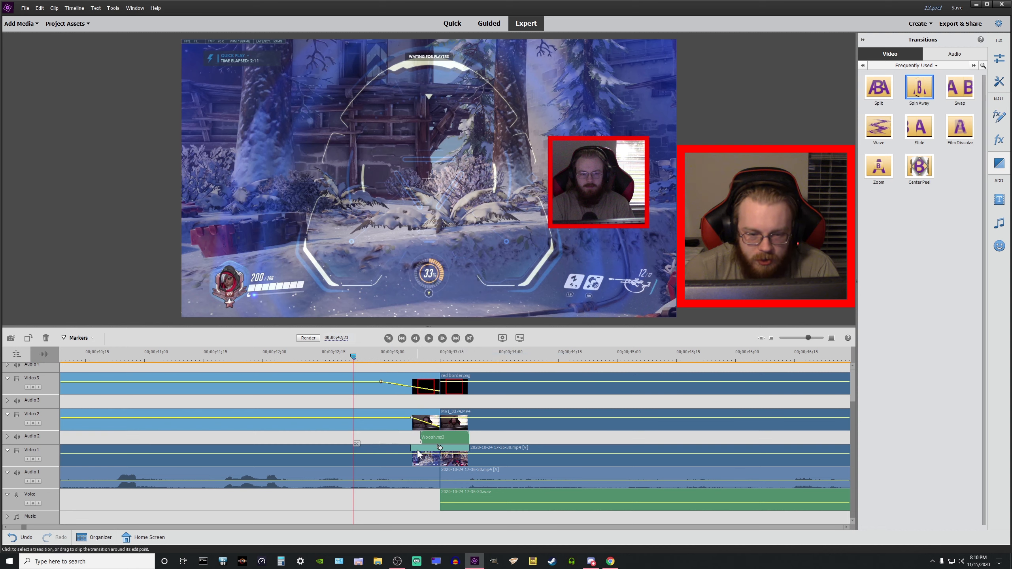
drag(382, 382, 413, 383)
- Fade in the second border and webcam clips, shortening both fades to finish where the Spin Away transition ends
click(527, 388)
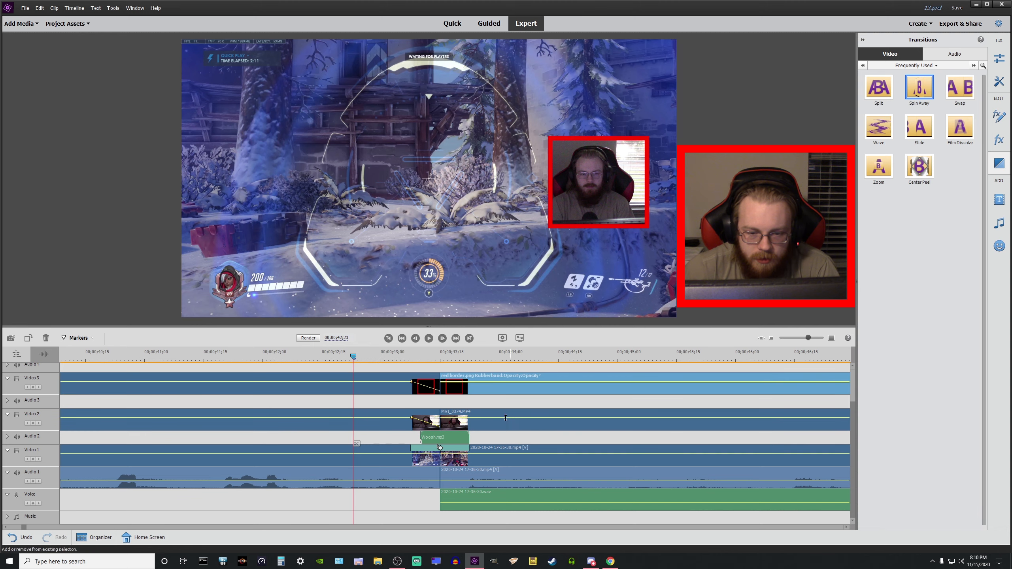
right_click(506, 418)
mouse_move(559, 346)
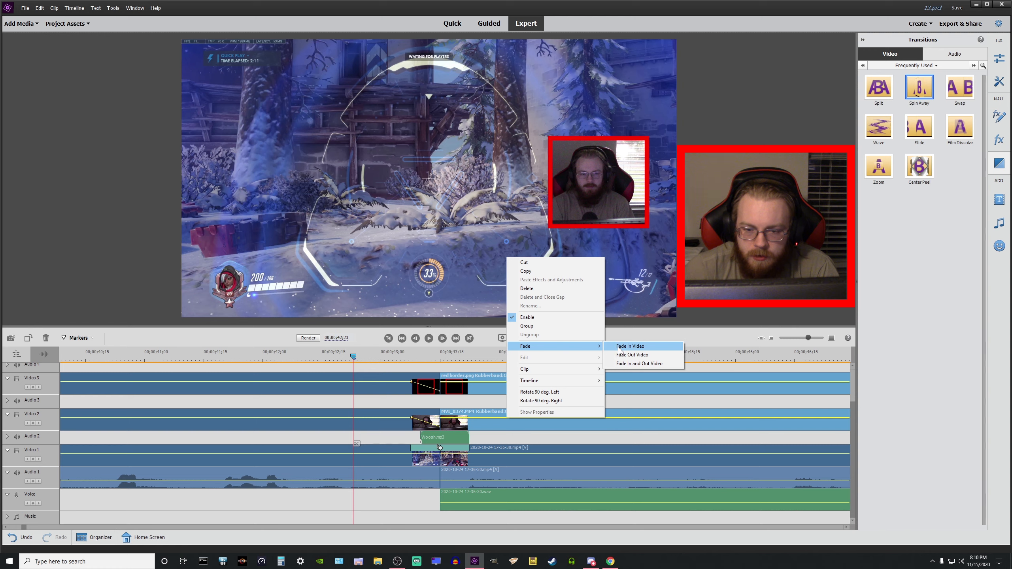
click(623, 343)
drag(500, 417, 469, 417)
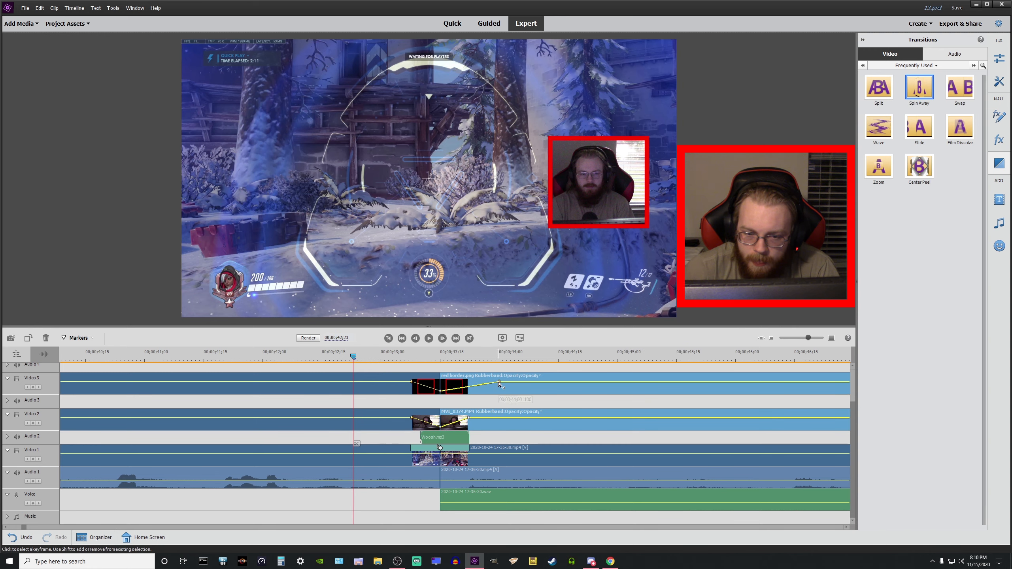
drag(499, 384, 469, 384)
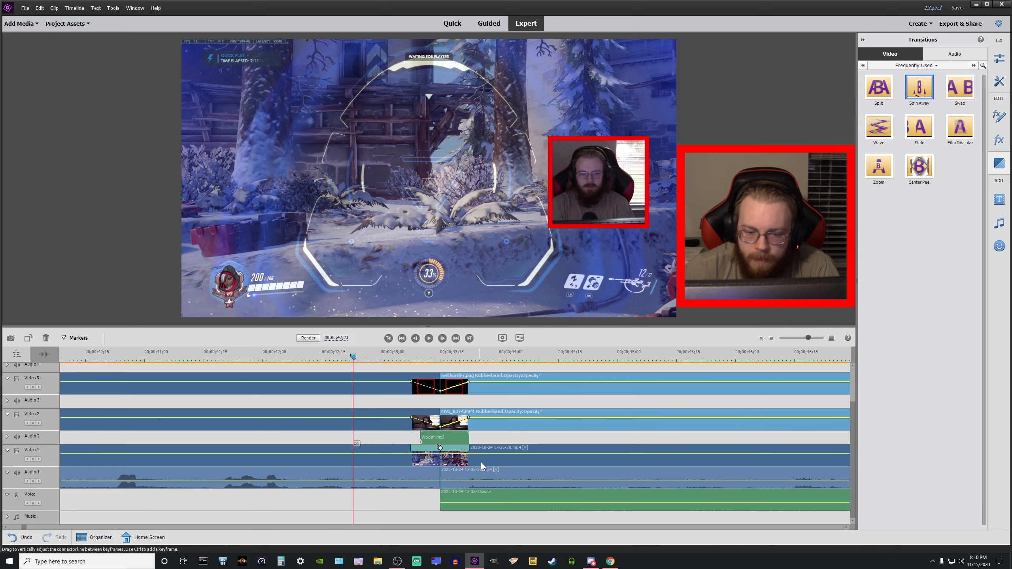
- Play back the section across the cut to check the Spin Away transition, woosh sound and fades
click(482, 462)
click(429, 338)
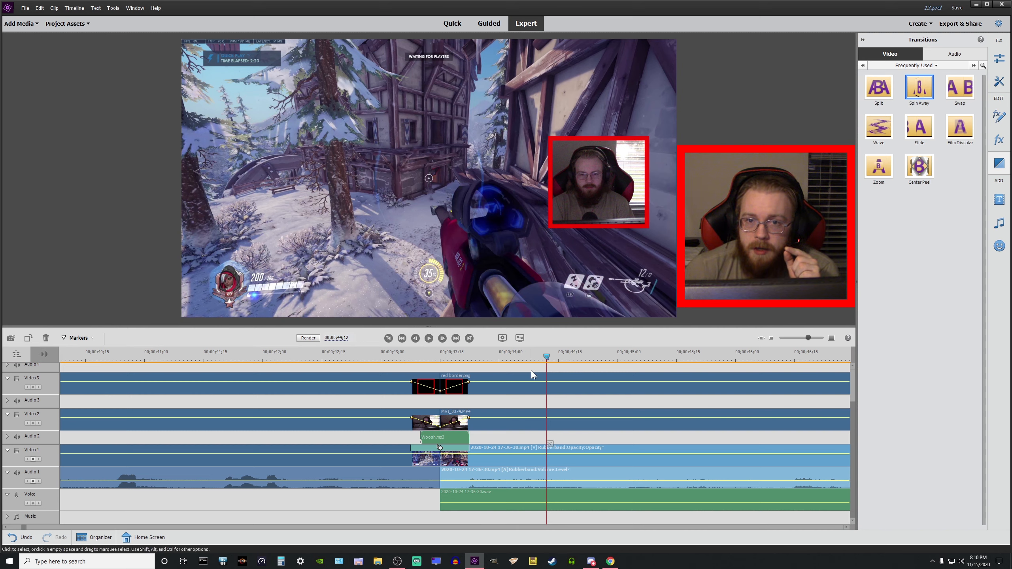
key(backslash)
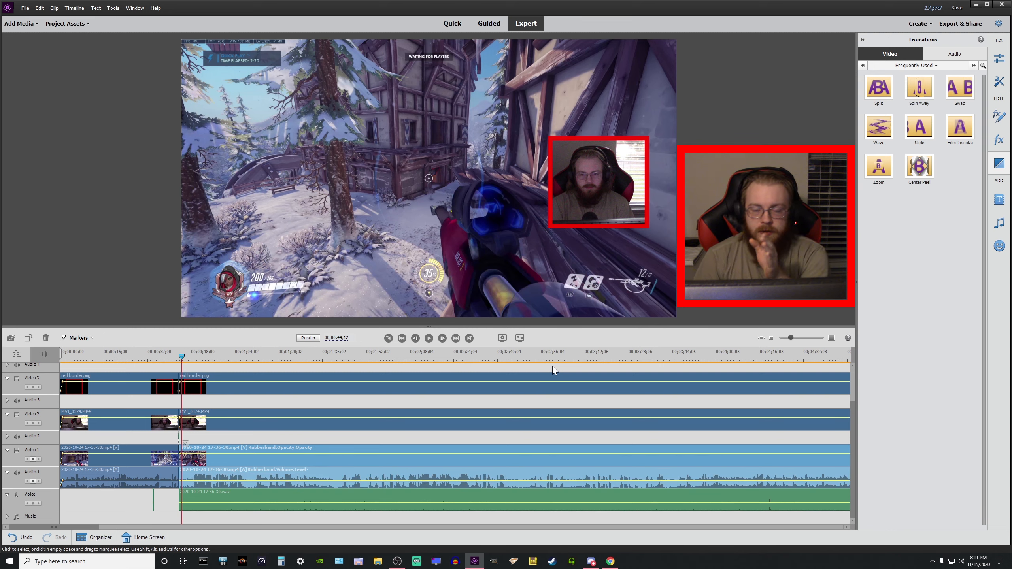
click(806, 337)
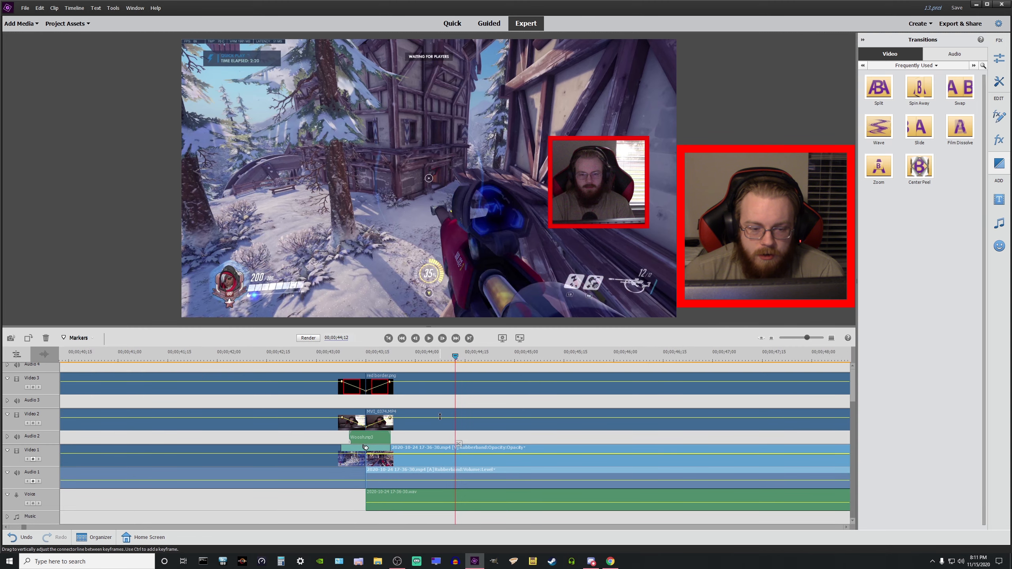
- Shift the first webcam clip slightly right within its red border and set its crop to 24.7% left and 23.4% right
click(283, 356)
click(300, 413)
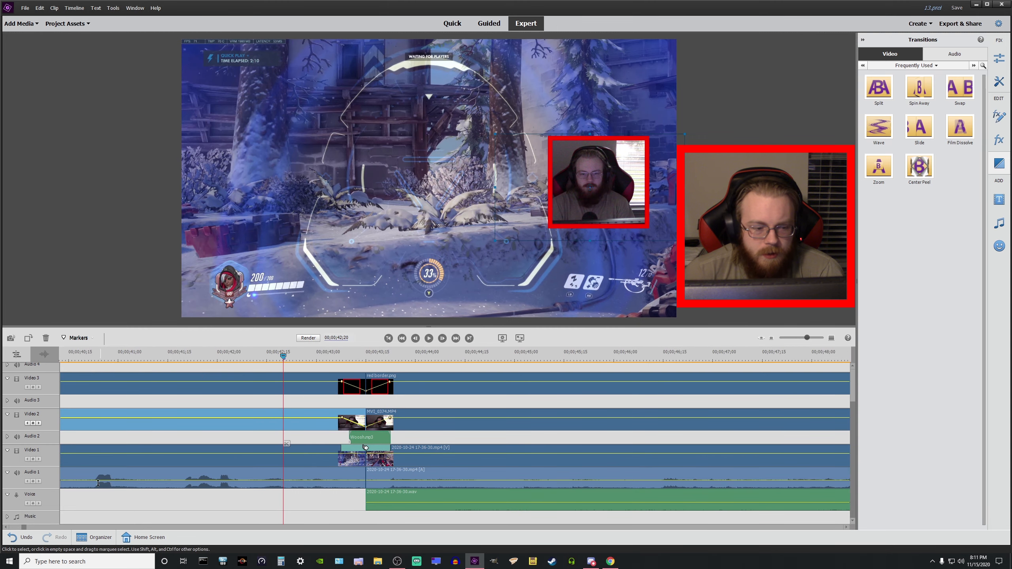
scroll(98, 482, up, 3)
click(1001, 116)
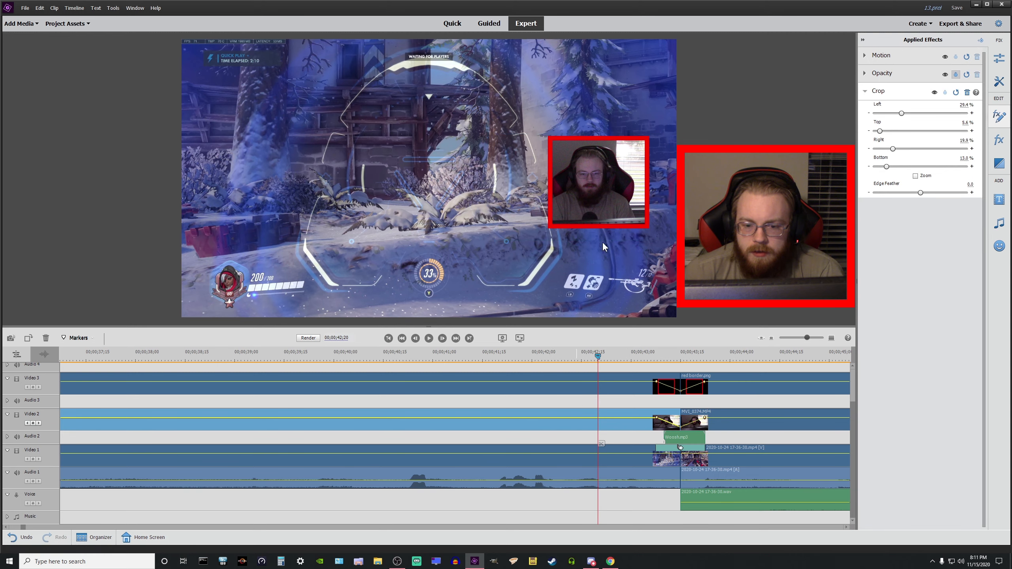
click(565, 391)
click(566, 418)
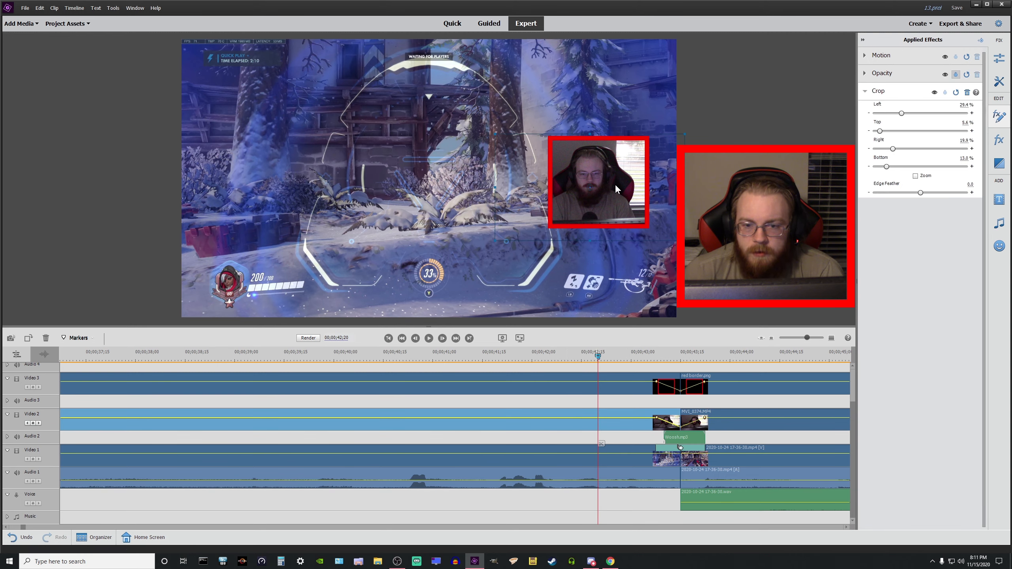
drag(616, 187, 624, 186)
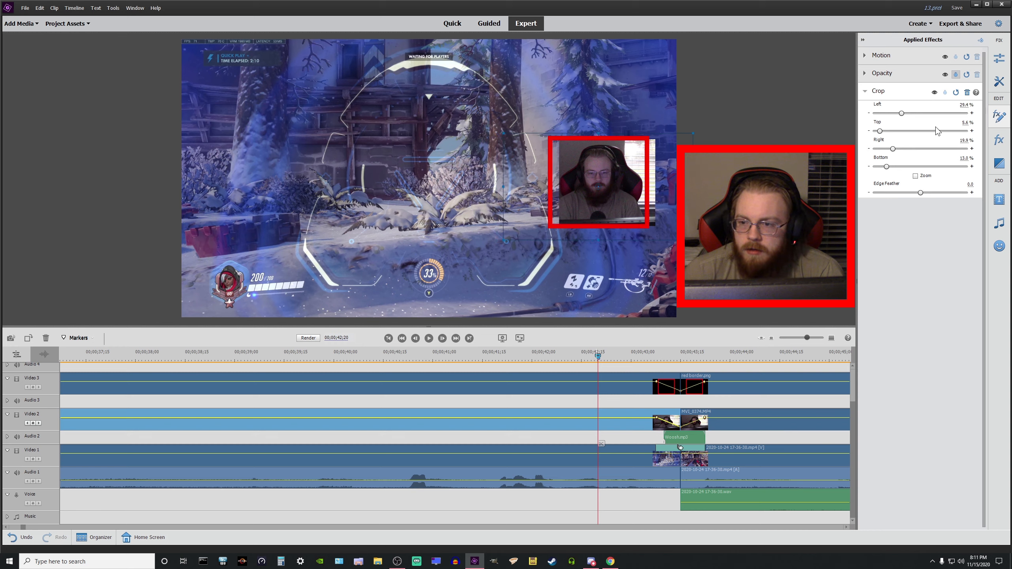
drag(899, 115, 896, 150)
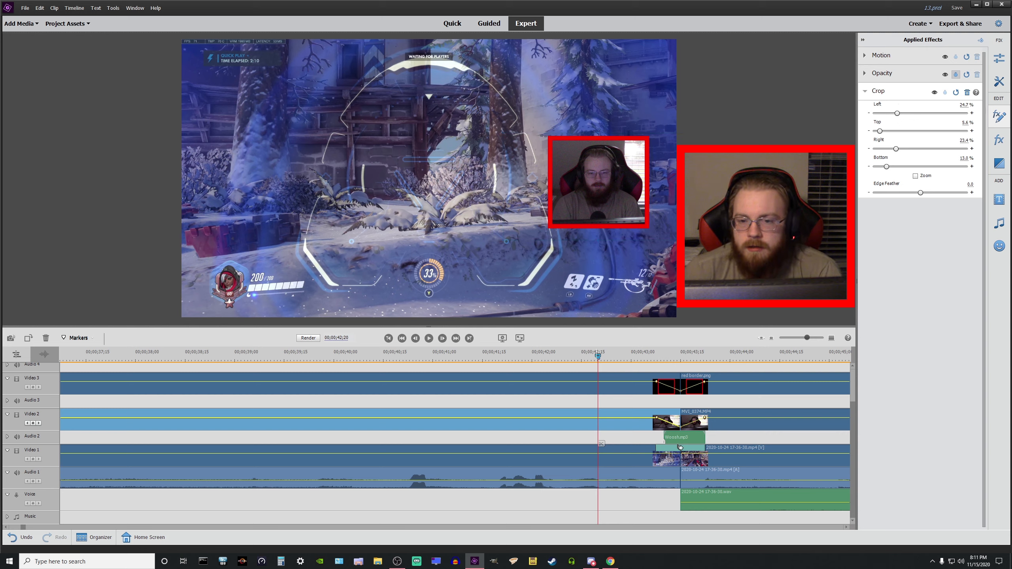
click(863, 40)
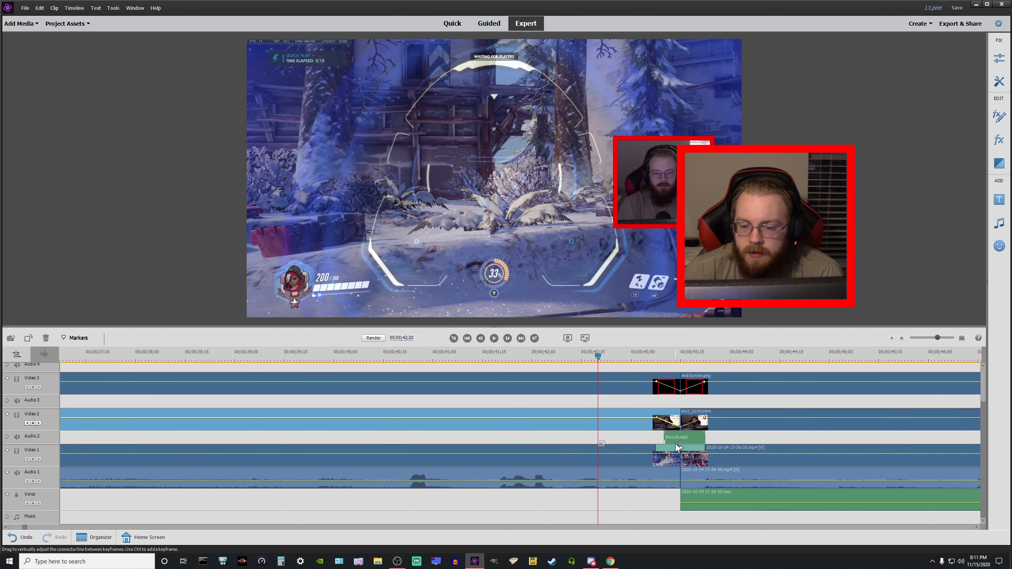
- Examine the second webcam clip's framing inside the border and its fades around the Spin Away cut
click(753, 360)
click(771, 426)
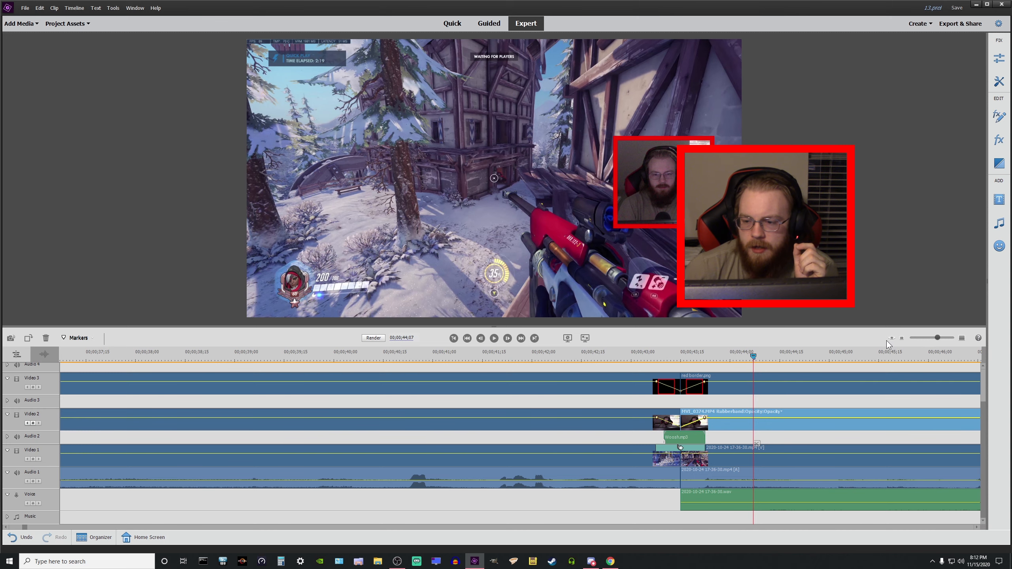
click(914, 338)
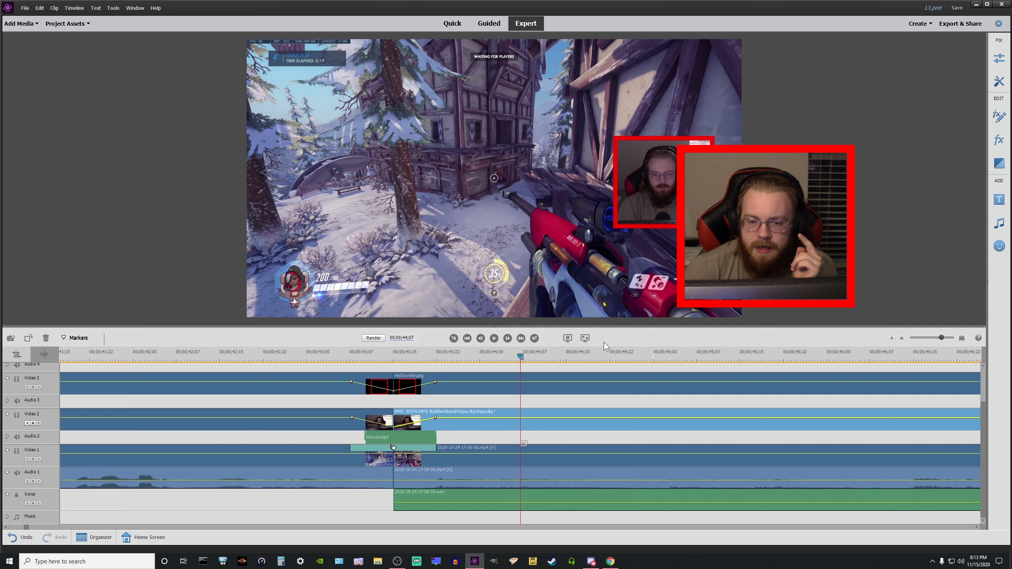
click(596, 467)
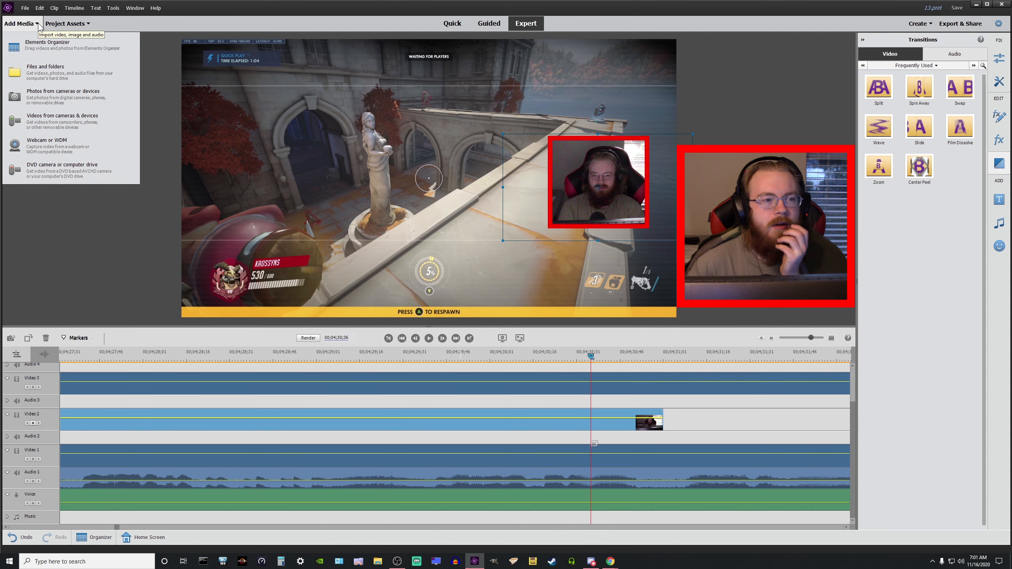
- Import MVI_0375.MP4 from the OW folder inside Gaming webcam > 149_1024 into the project
click(56, 25)
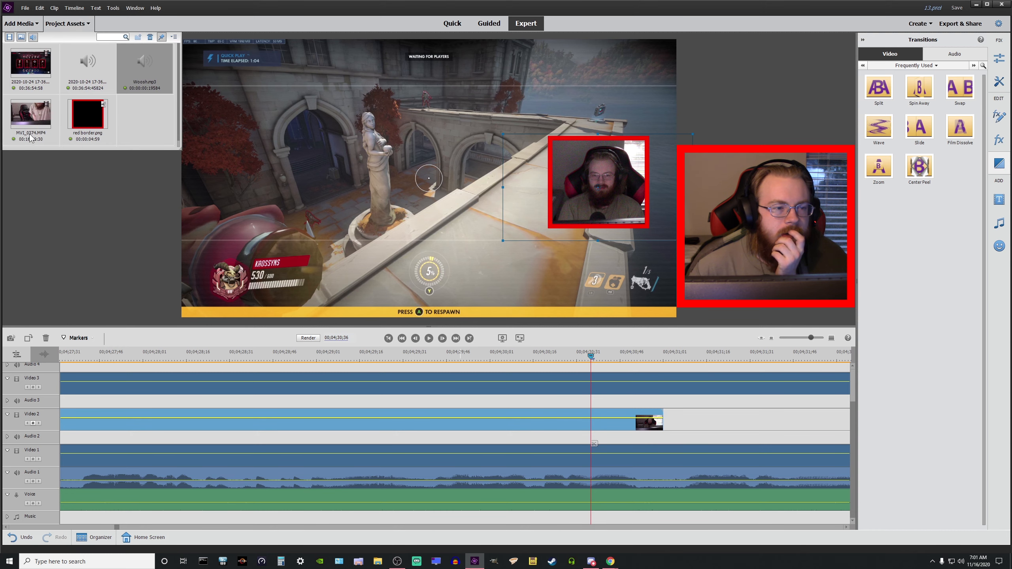
click(19, 24)
click(36, 67)
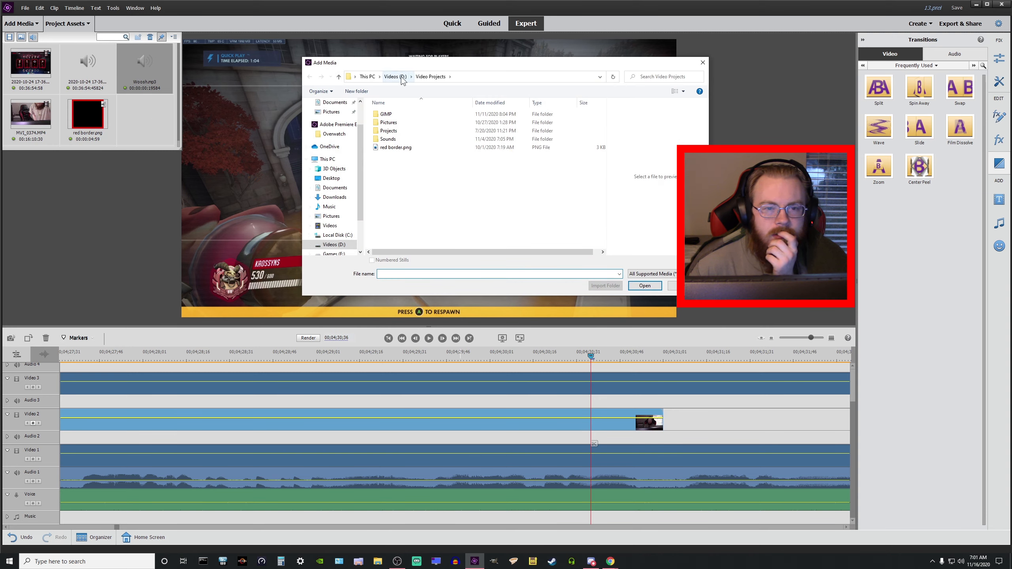
click(394, 76)
double_click(395, 164)
double_click(394, 132)
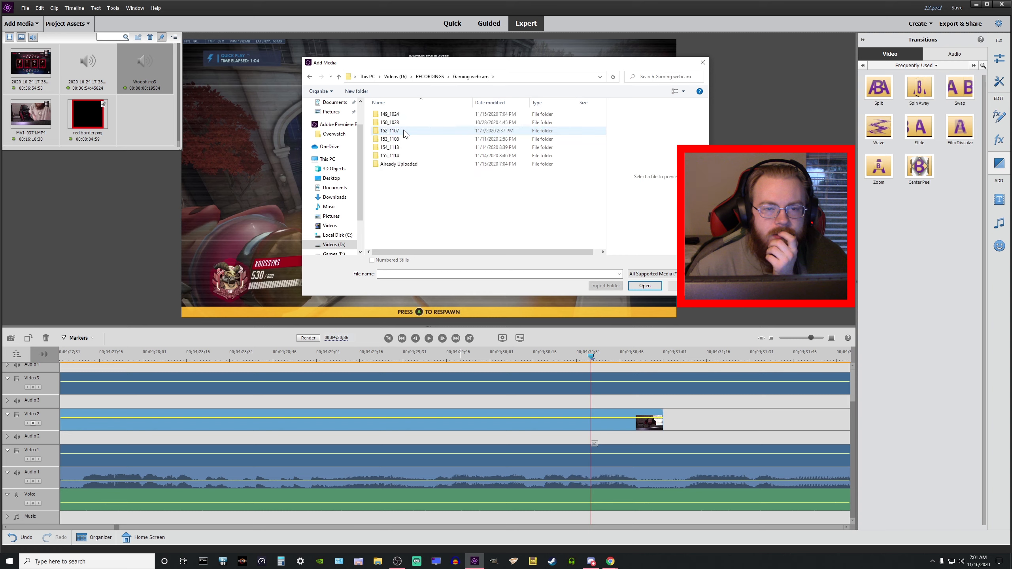
click(405, 116)
double_click(405, 115)
double_click(397, 118)
click(395, 122)
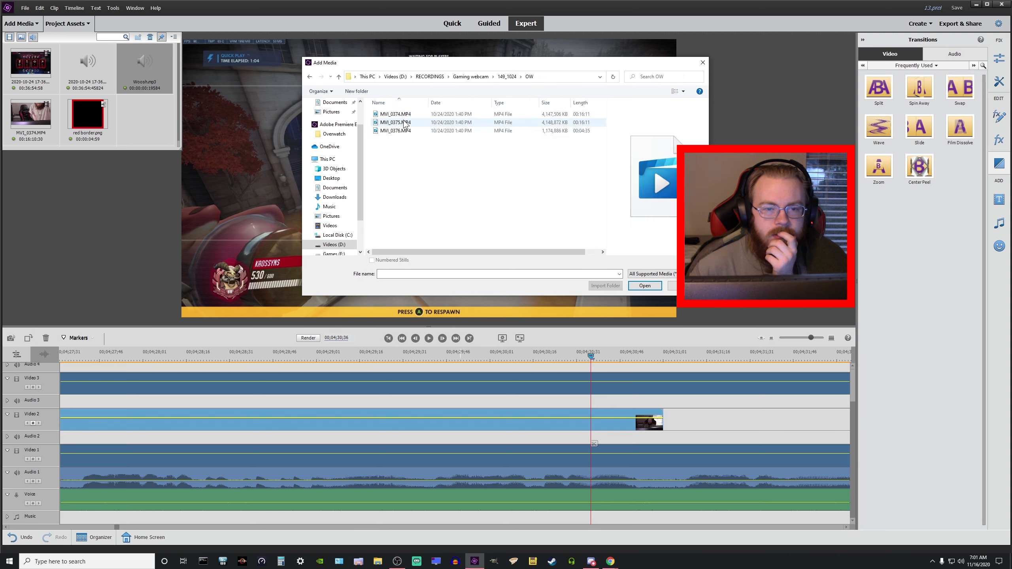
click(635, 286)
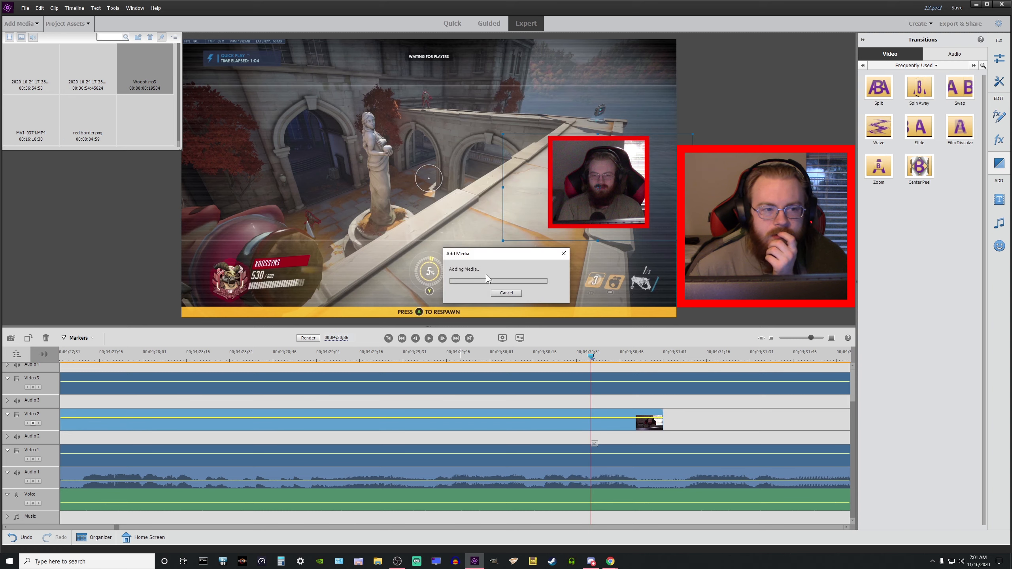
- Place MVI_0375.MP4 on Video 2 directly after the previous webcam clip and delete its audio
drag(145, 119, 667, 427)
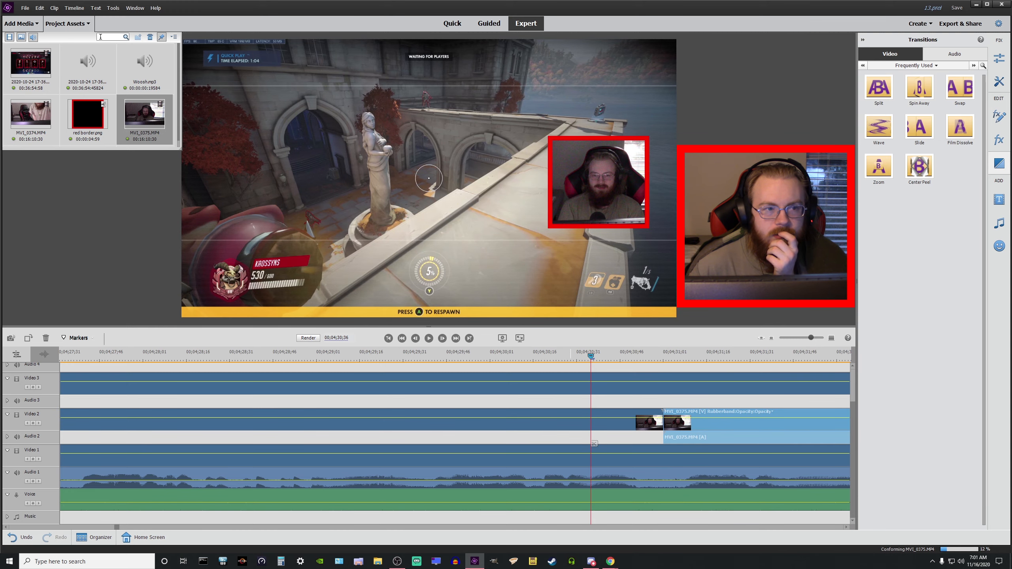
click(89, 26)
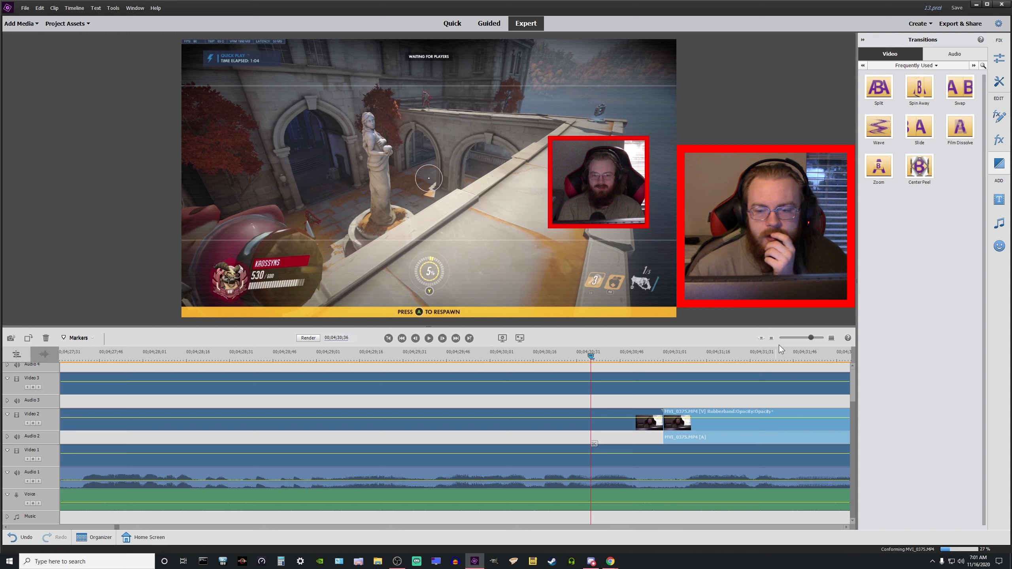
click(792, 337)
right_click(509, 426)
click(545, 277)
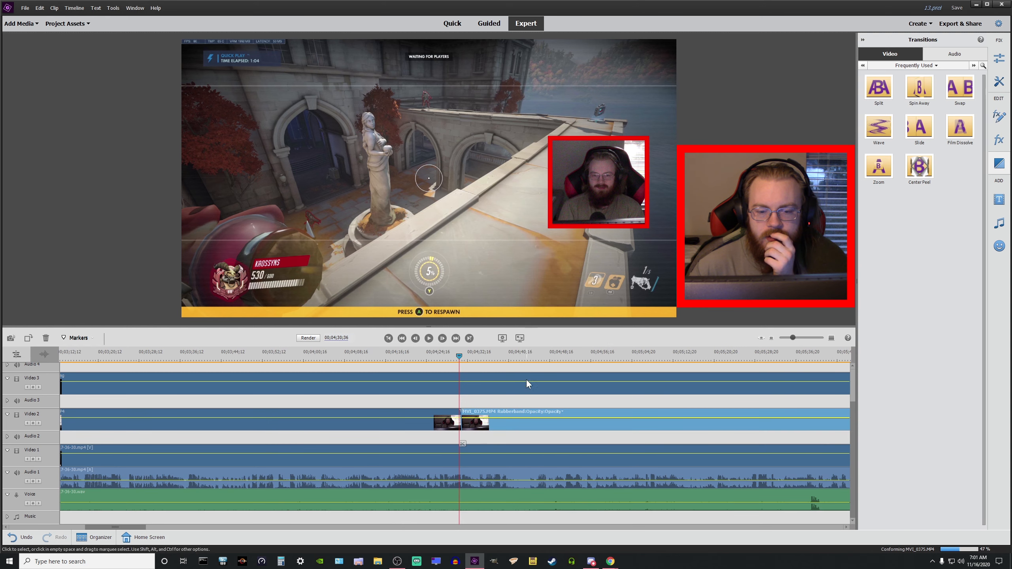
- Find the Crop effect and apply it to the MVI_0375.MP4 clip on Video 2
click(520, 358)
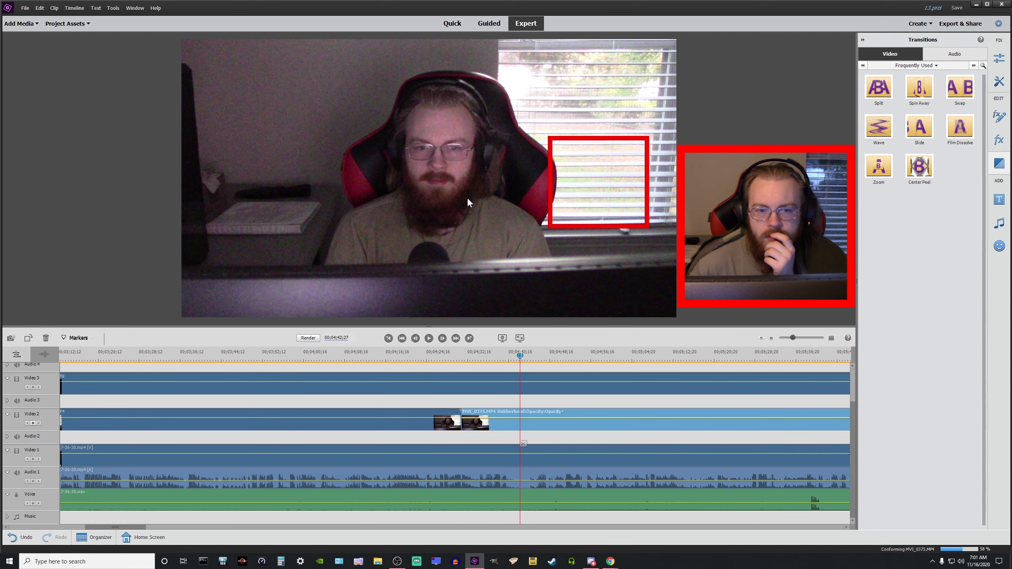
click(998, 139)
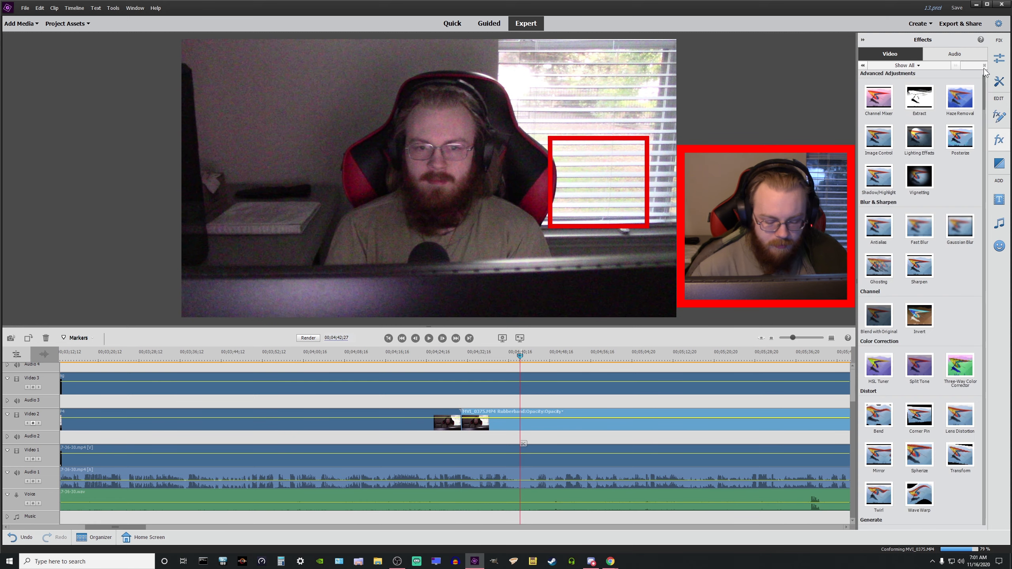
click(970, 65)
text(d)
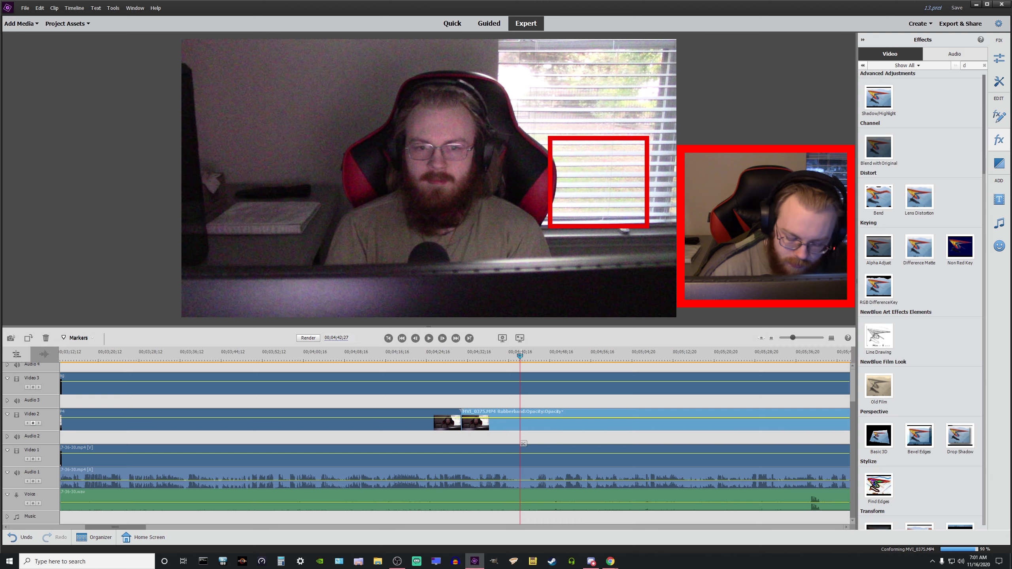
key(BackSpace)
text(crop)
drag(882, 99, 652, 415)
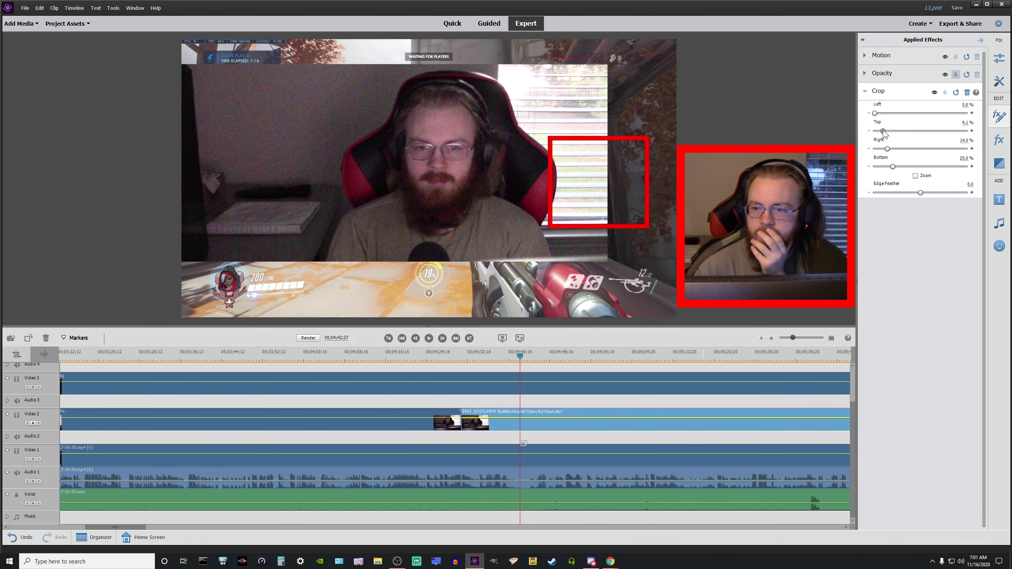
- Crop the MVI_0375.MP4 clip by about 27% left, 3.0% top, 19.0% right and 8.7% bottom
drag(882, 131, 871, 168)
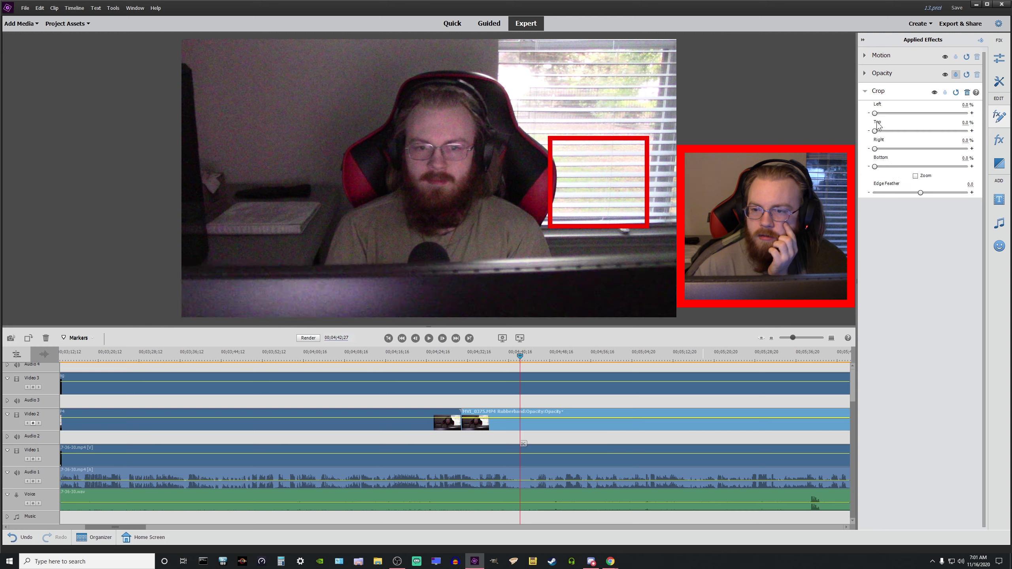
drag(874, 113, 900, 114)
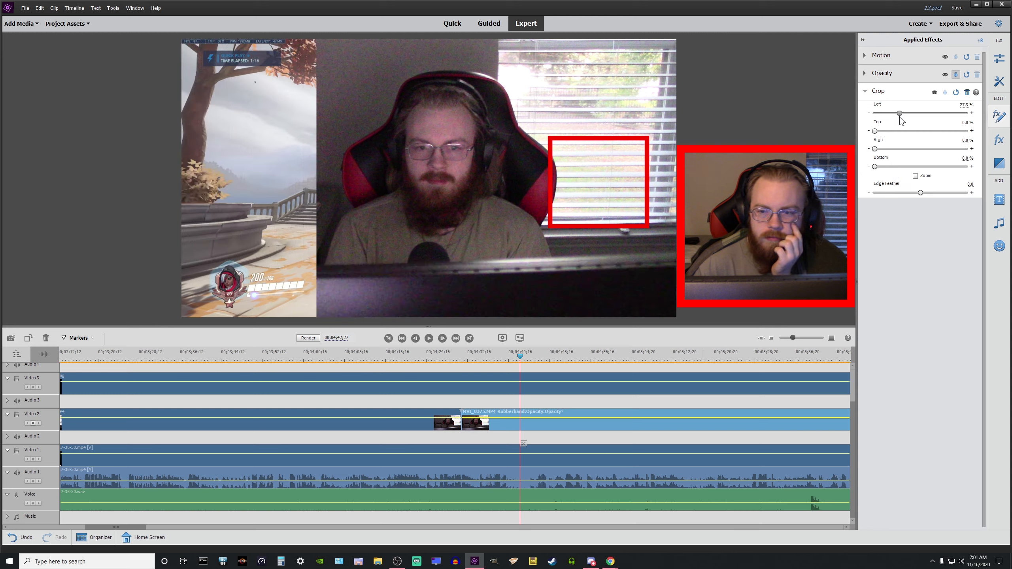
mouse_move(882, 149)
mouse_down()
mouse_move(891, 153)
mouse_move(882, 167)
mouse_up()
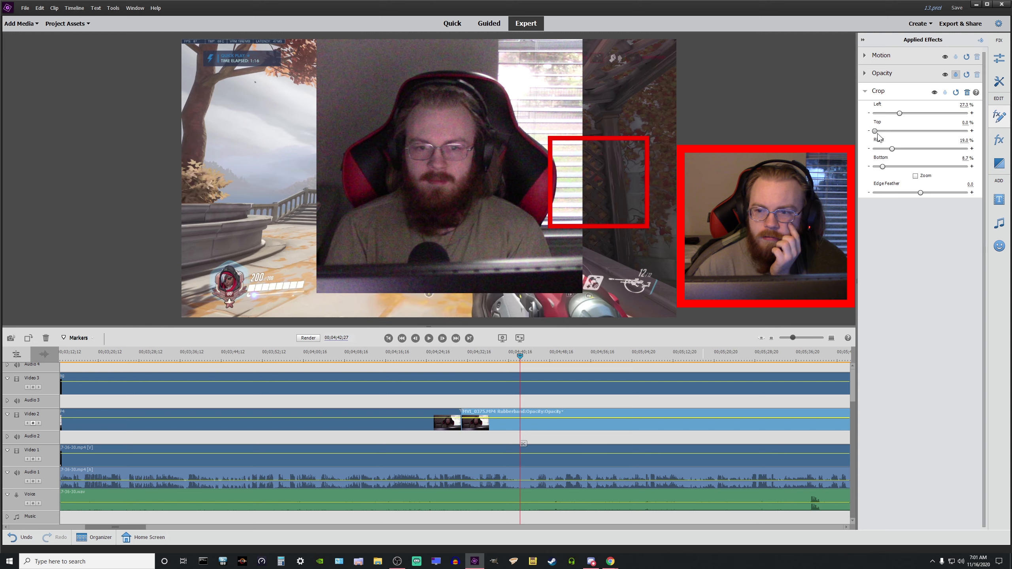
drag(875, 131, 876, 132)
- Scale down the cropped MVI_0375.MP4 footage in the preview and position it inside the red border
click(468, 126)
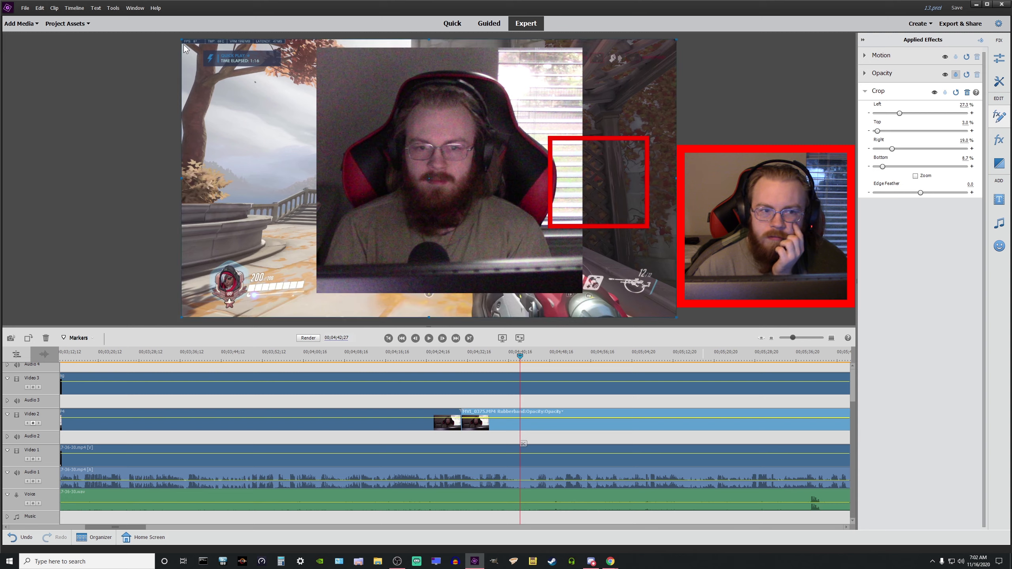
drag(185, 45, 301, 126)
mouse_move(443, 167)
mouse_down()
mouse_move(608, 169)
mouse_move(451, 160)
mouse_up()
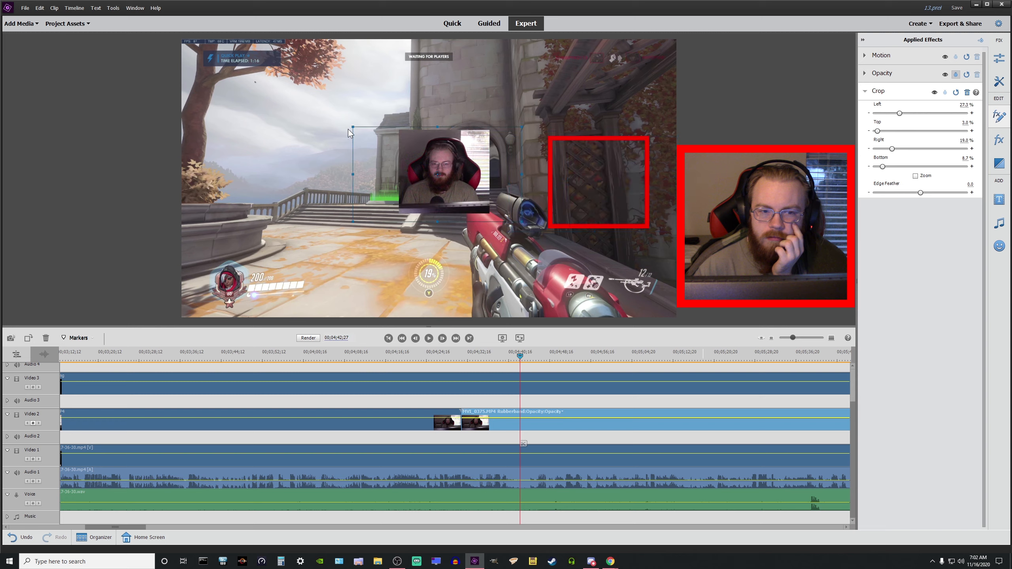
drag(352, 125, 351, 124)
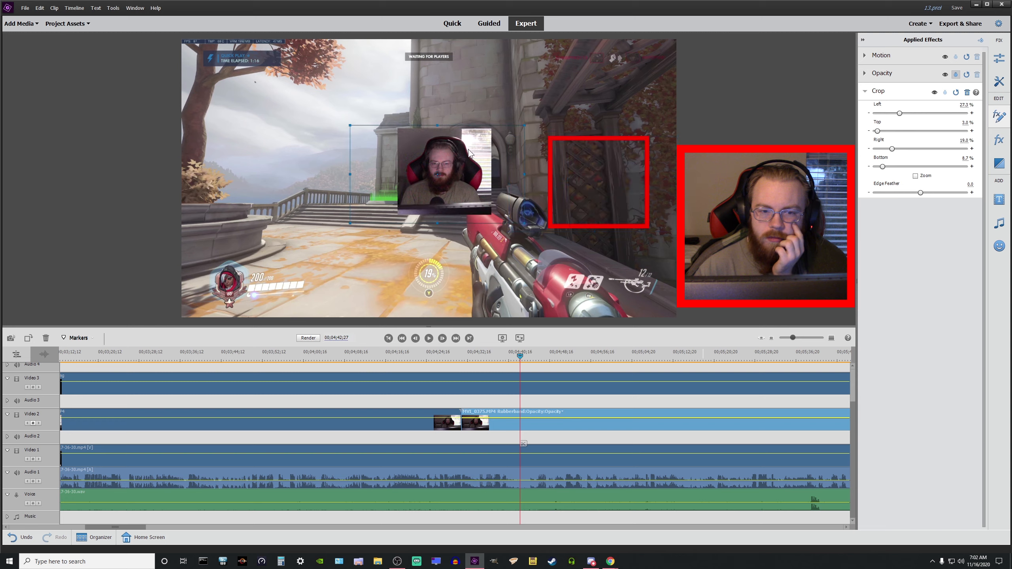
drag(469, 153, 599, 157)
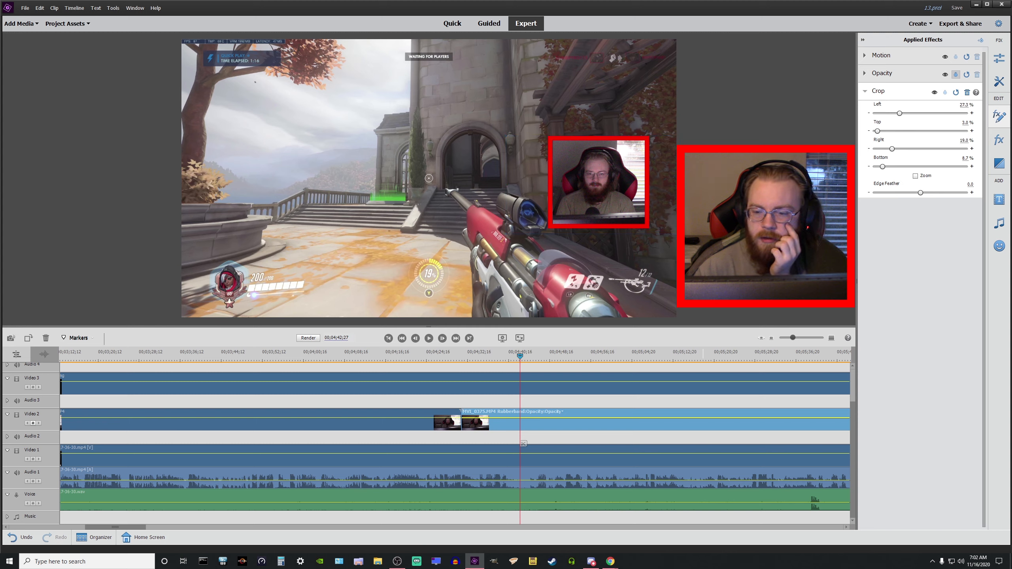
- Play back the section across the join between the two webcam clips on Video 2 to check their continuity
click(473, 360)
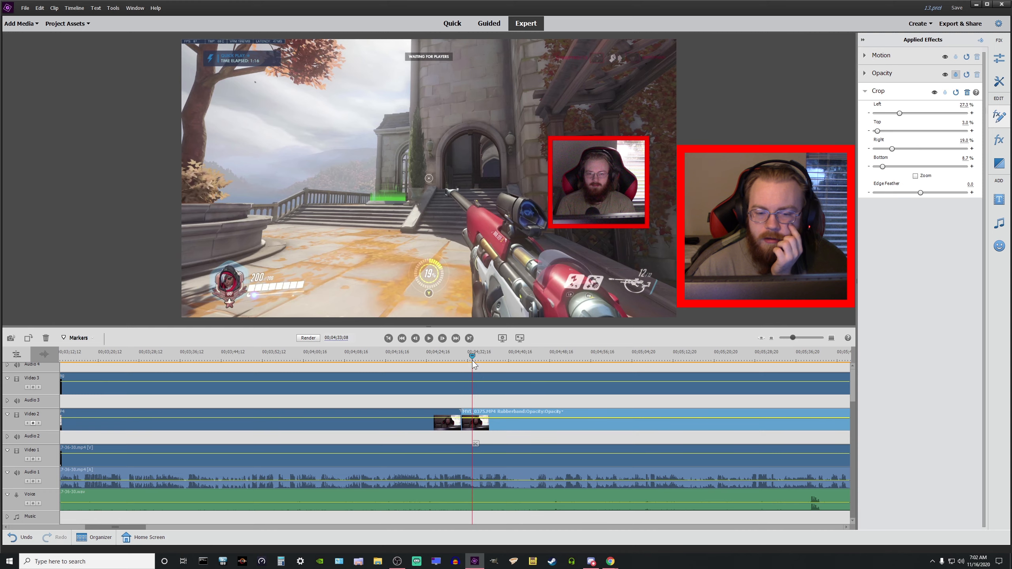
click(813, 337)
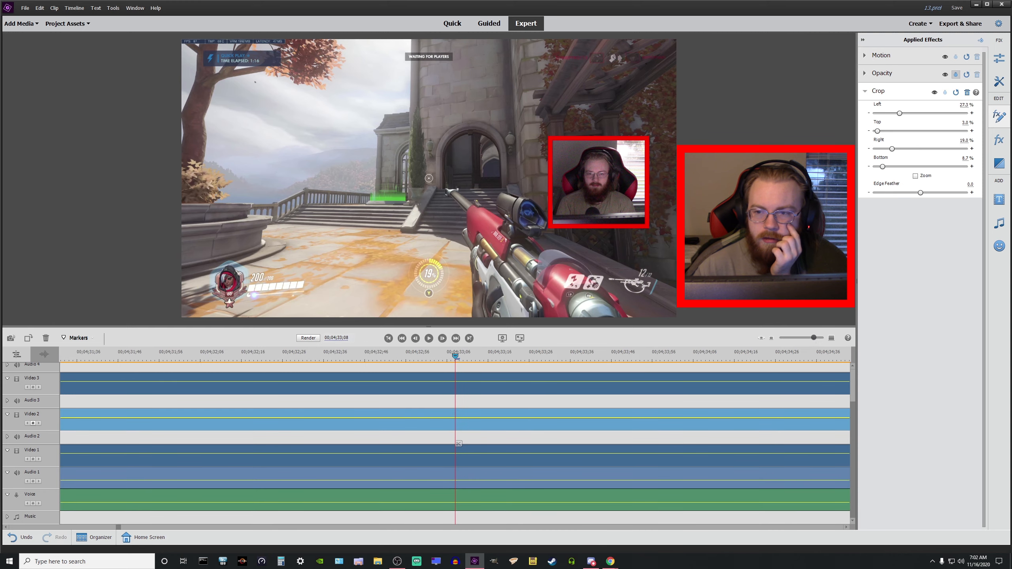
click(863, 41)
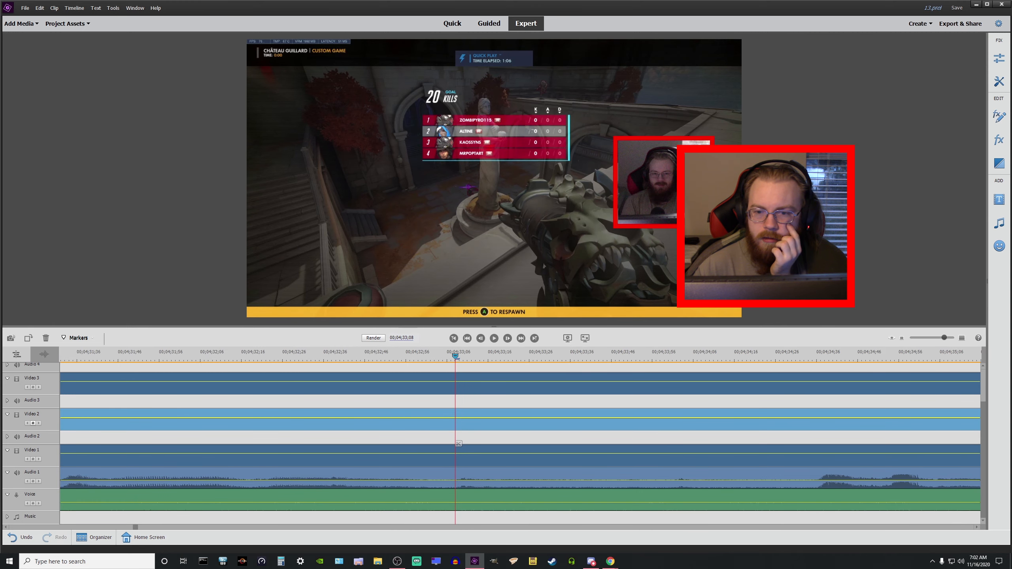
click(938, 338)
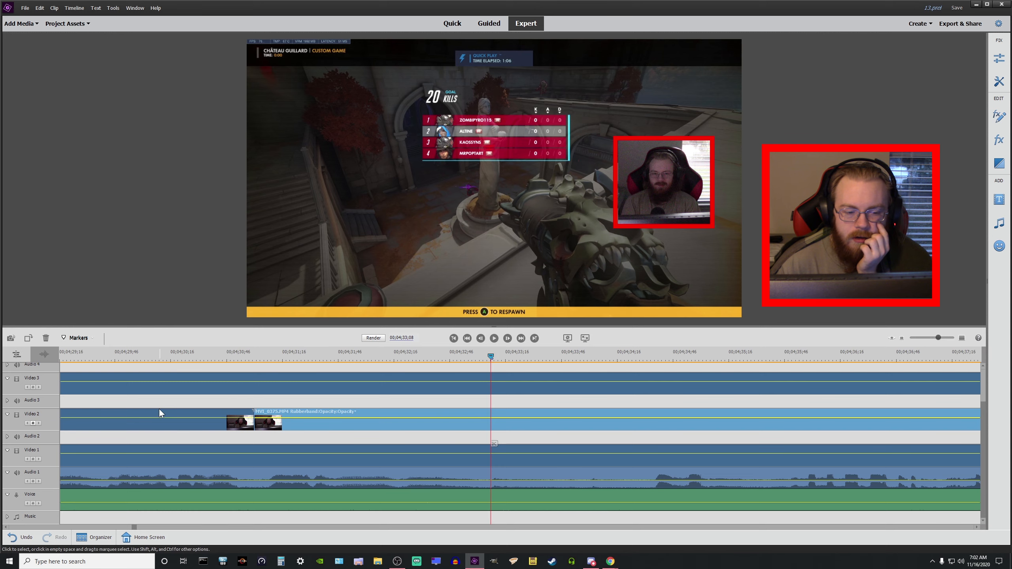
click(76, 358)
click(17, 473)
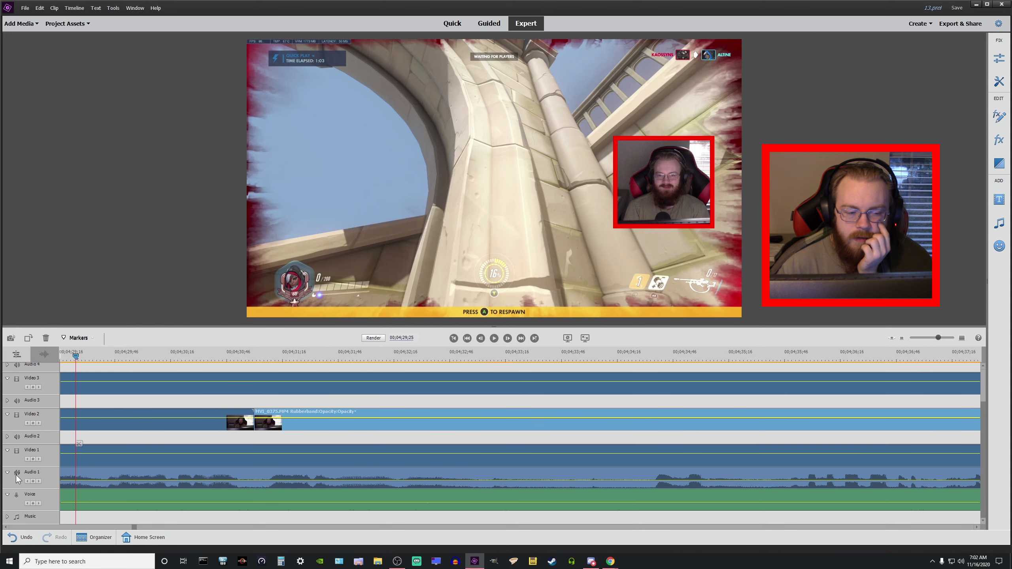
click(7, 526)
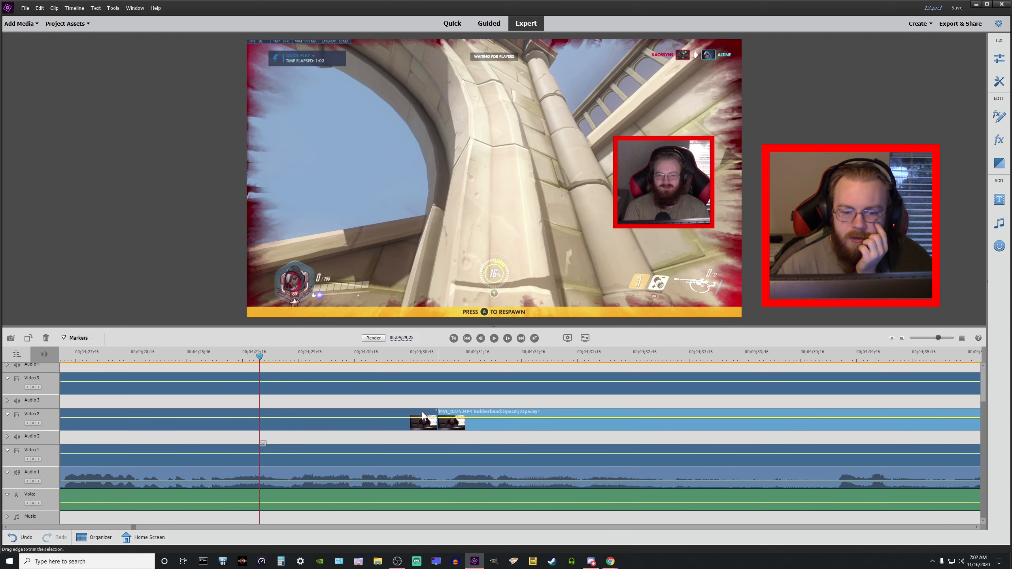
click(494, 338)
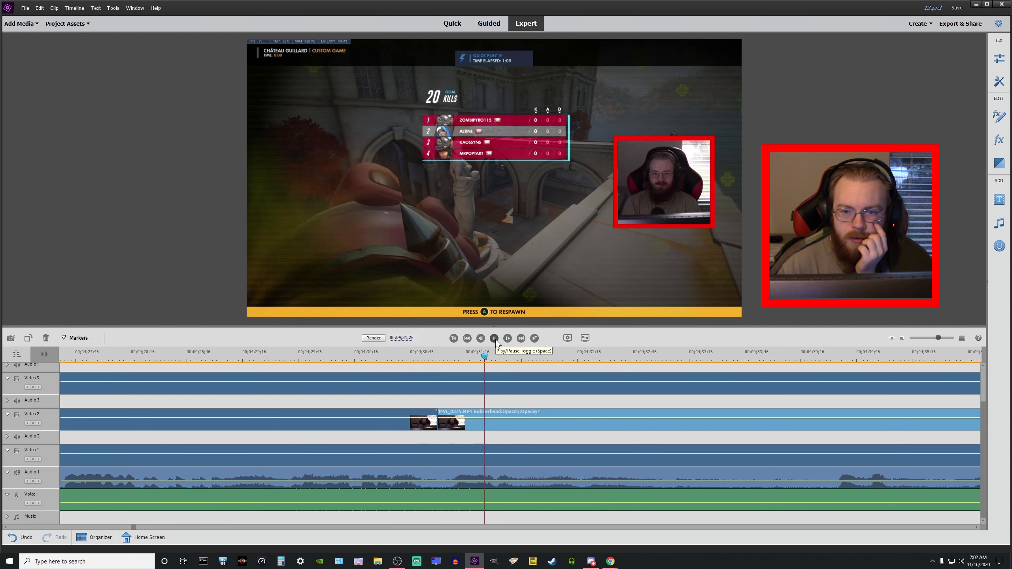
- Try a Pan & Zoom on the gameplay clip, removing the second focus frame and shrinking and centring the first
click(494, 338)
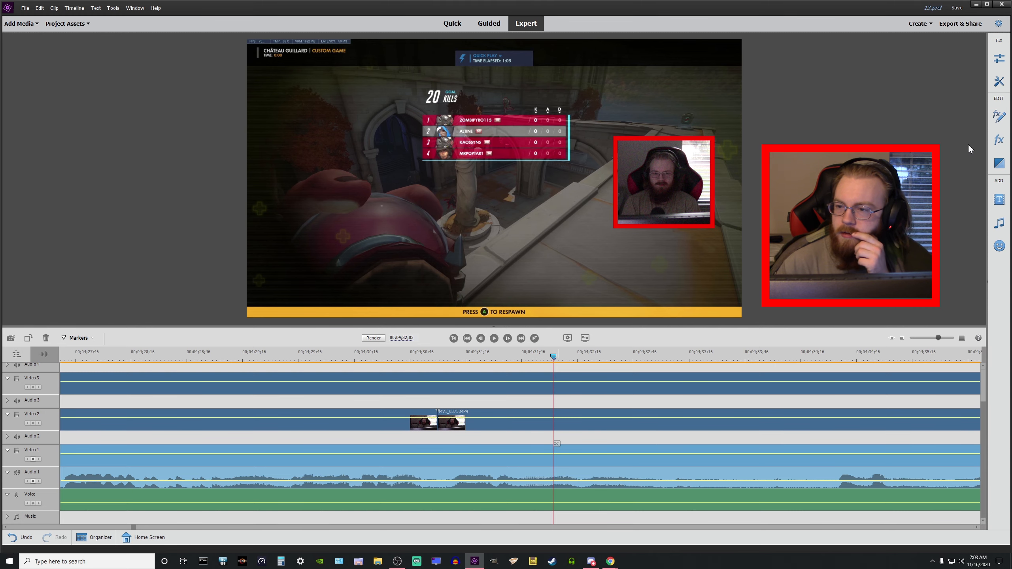
click(999, 81)
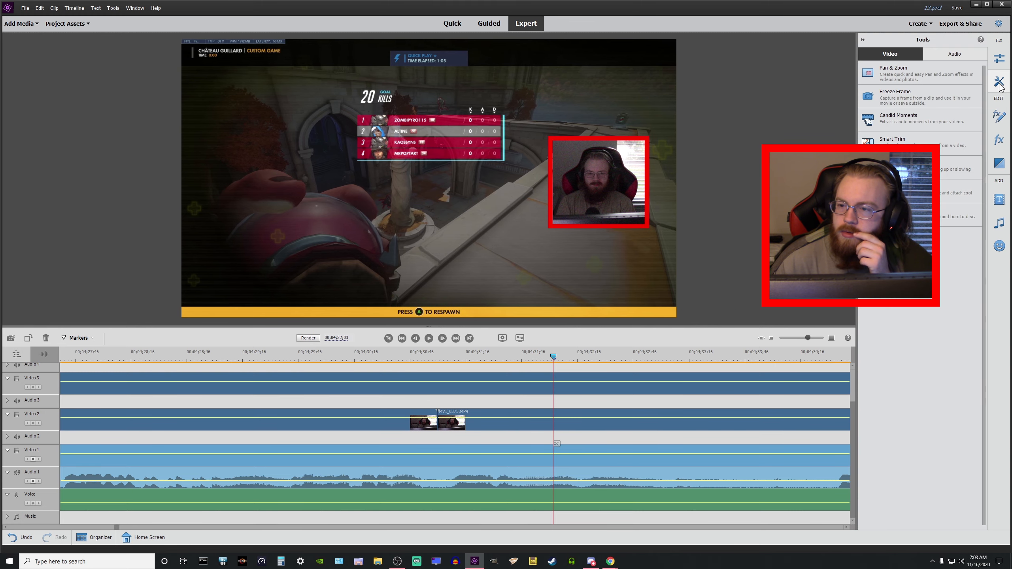
click(888, 74)
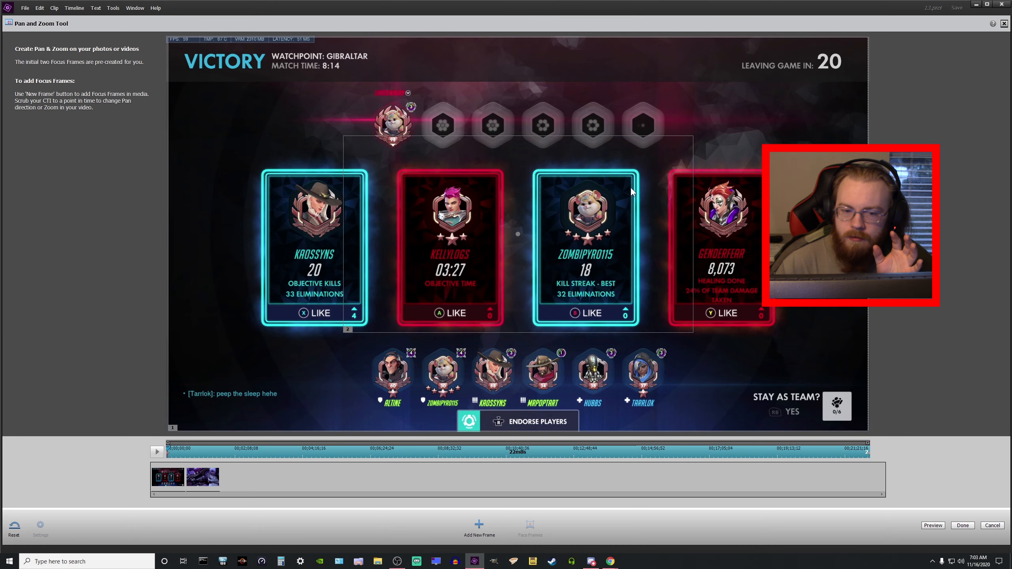
click(545, 212)
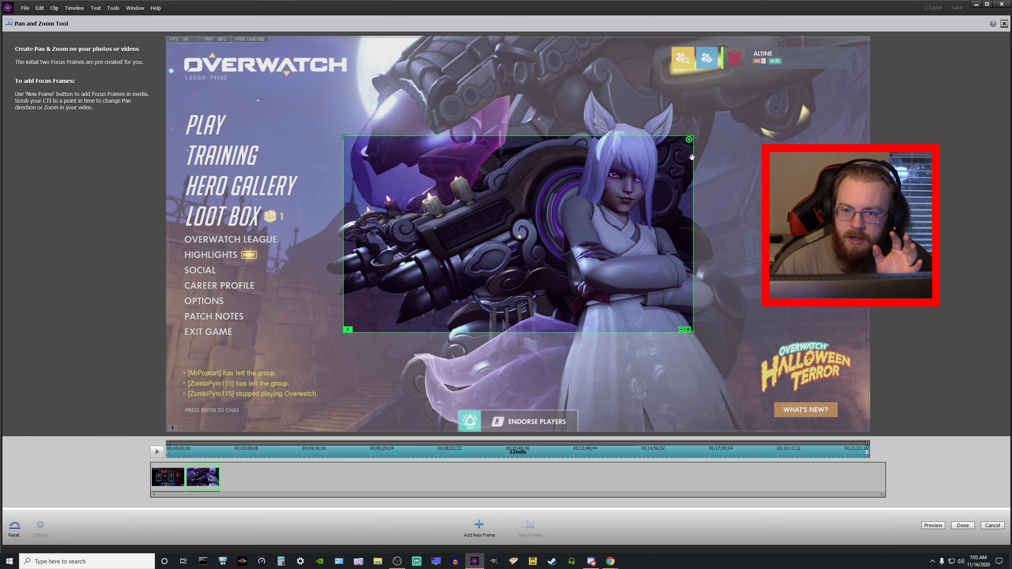
click(864, 41)
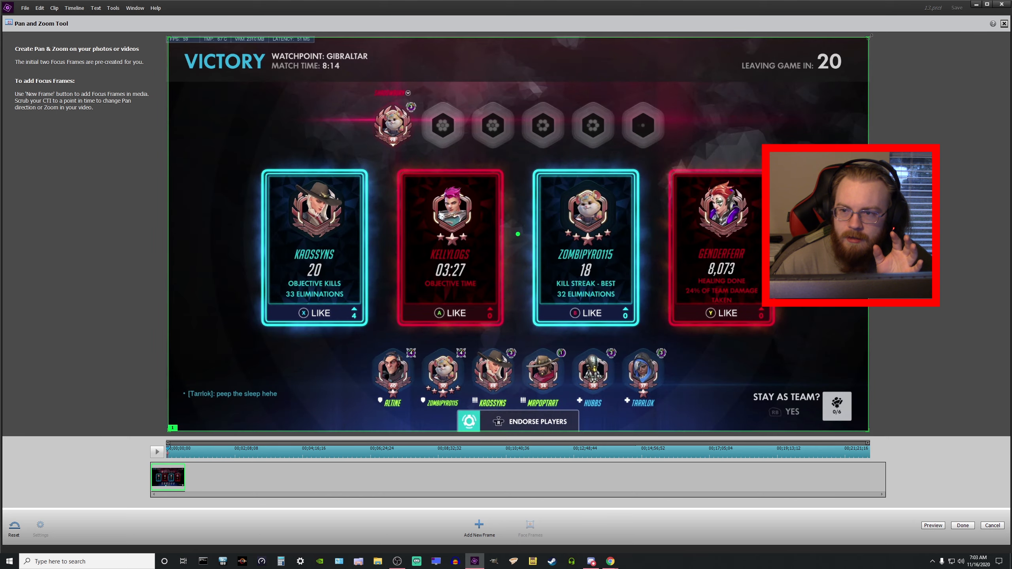
drag(867, 39, 564, 207)
drag(430, 296, 550, 225)
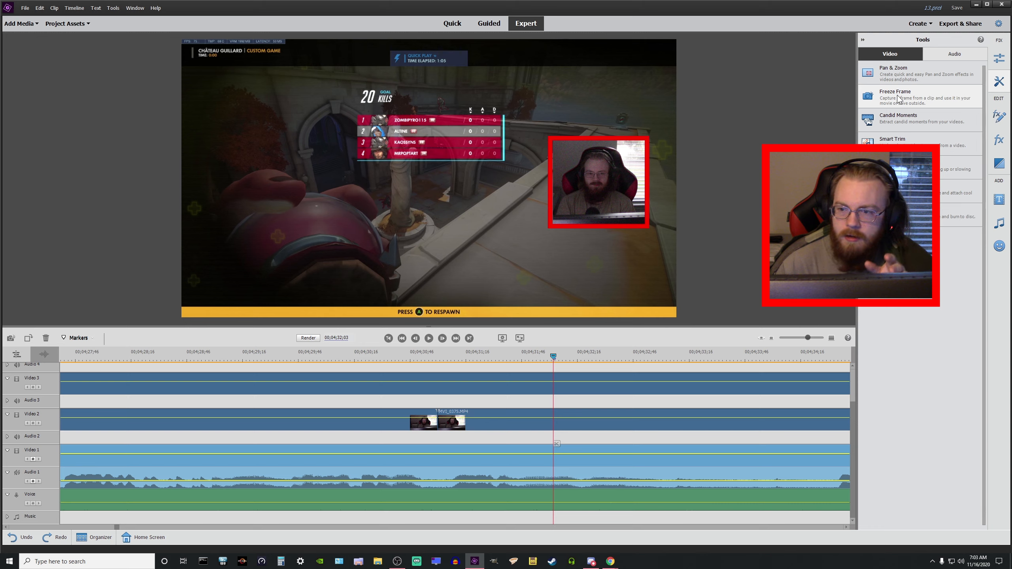
- Look through the available video and audio effects
click(999, 140)
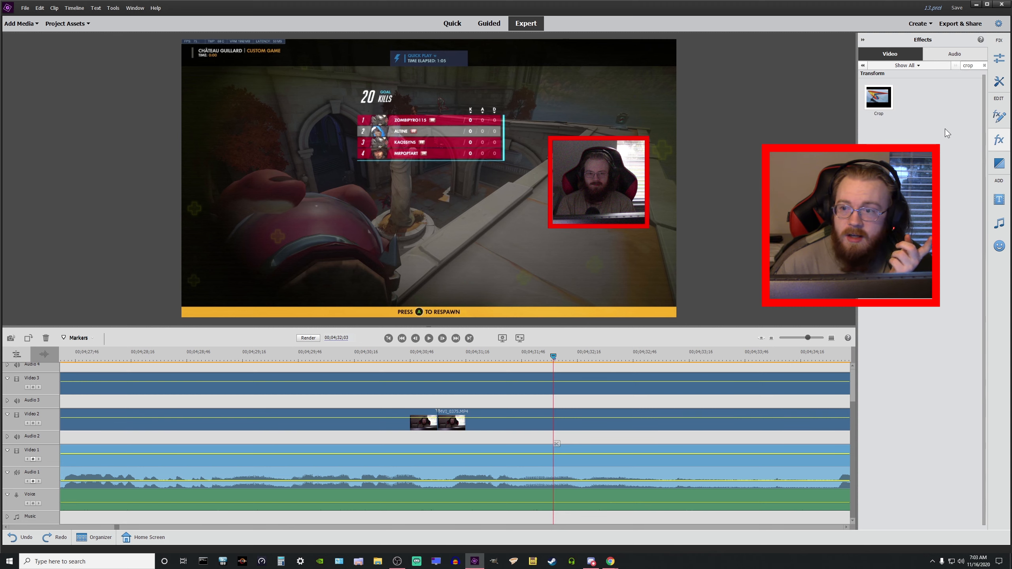
click(968, 54)
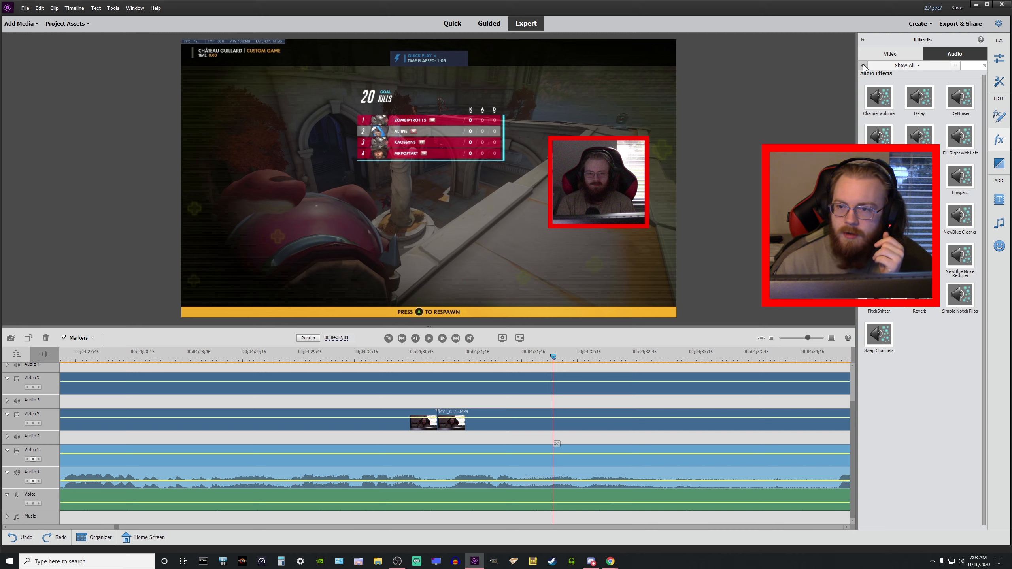
click(862, 40)
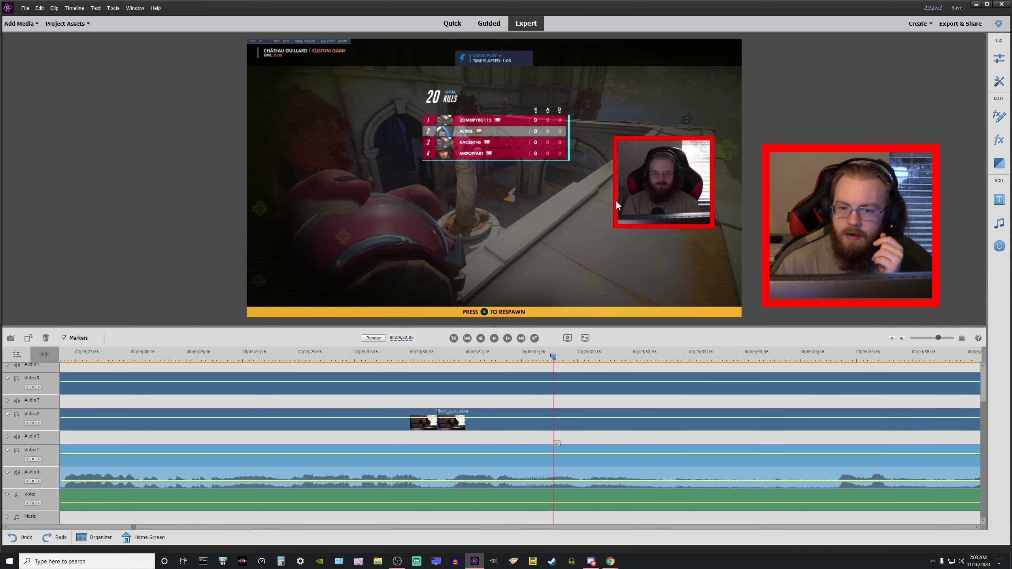
- Set the left crop of the MVI_0375.MP4 clip on Video 2 to about 25%
click(620, 170)
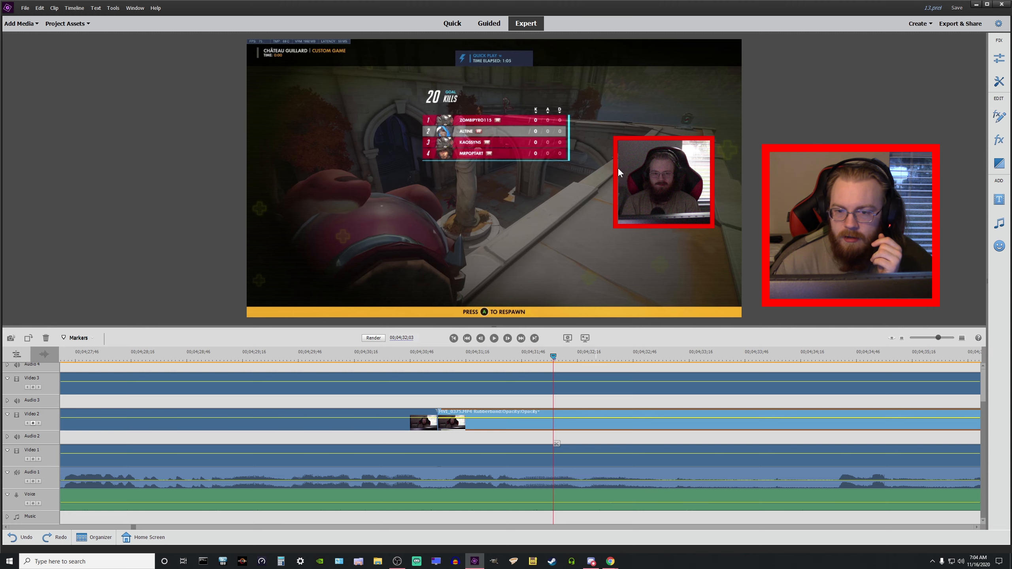
mouse_move(553, 357)
mouse_down()
mouse_move(529, 360)
mouse_move(550, 360)
mouse_up()
click(998, 116)
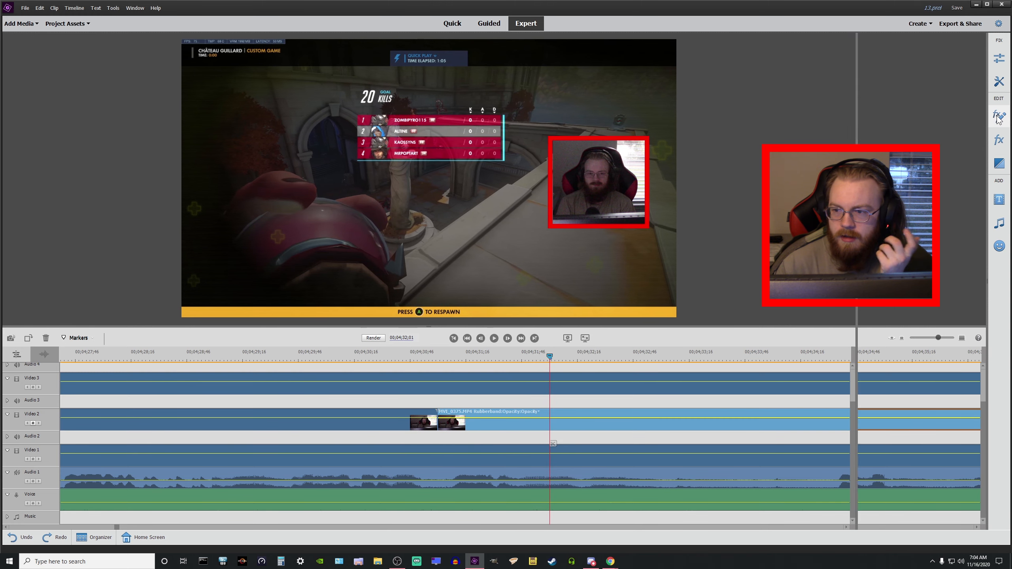
drag(901, 117, 898, 117)
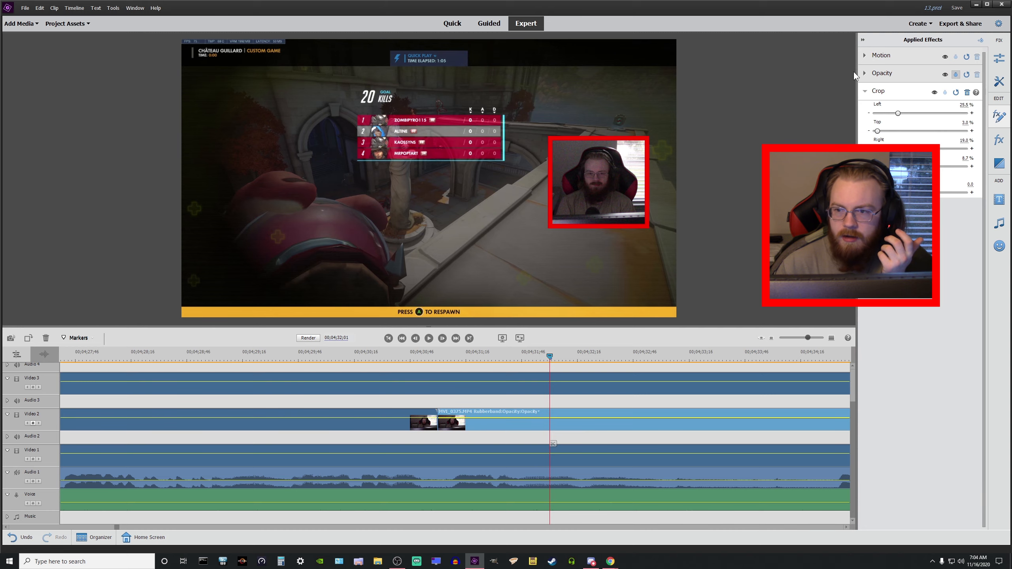
click(863, 40)
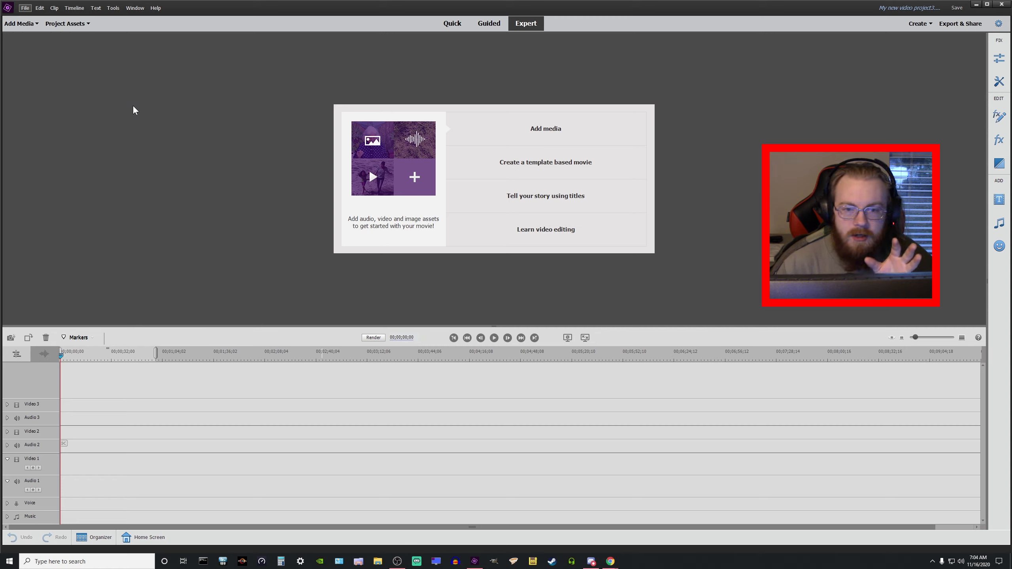
- Open the recent Apex Together project 29.prel and look for its missing MVI_0344.MP4 in the RECORDINGS folder
click(25, 8)
mouse_move(72, 35)
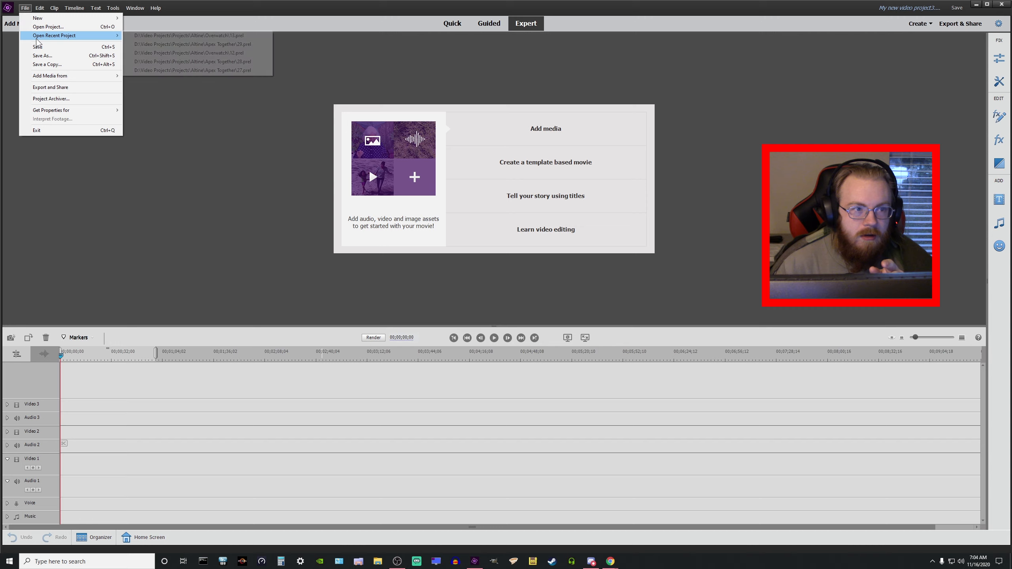
click(216, 44)
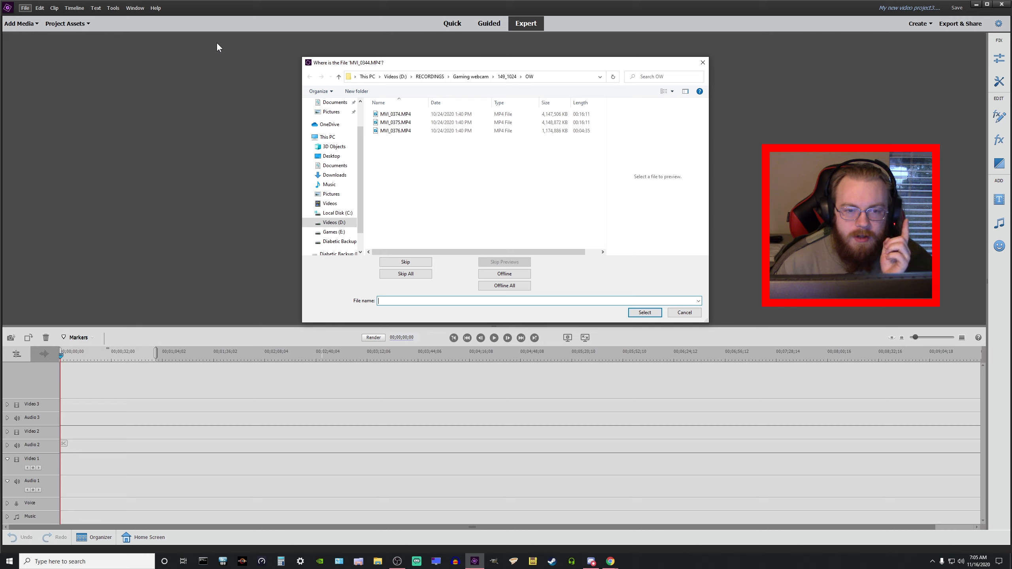
click(428, 76)
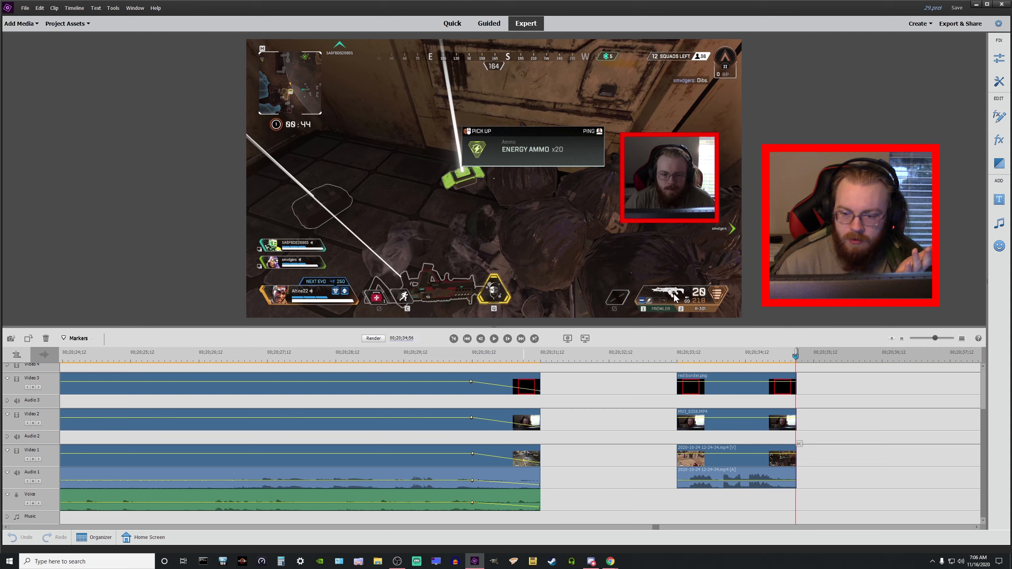
- Choose the custom Youtube 1440p preset for exporting the project to devices, and leave the export dialog without saving
click(445, 361)
click(446, 471)
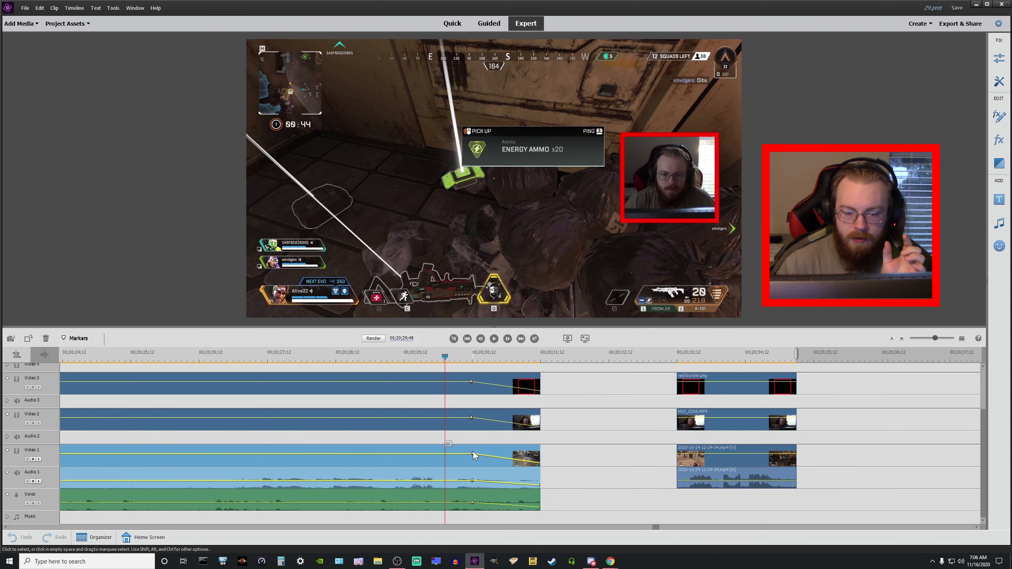
click(25, 7)
click(49, 88)
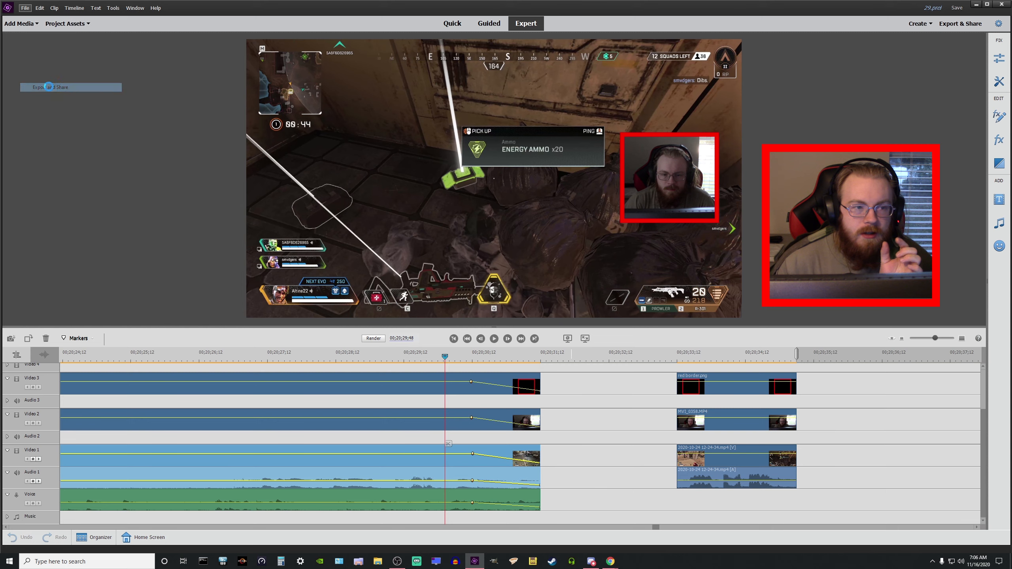
click(400, 189)
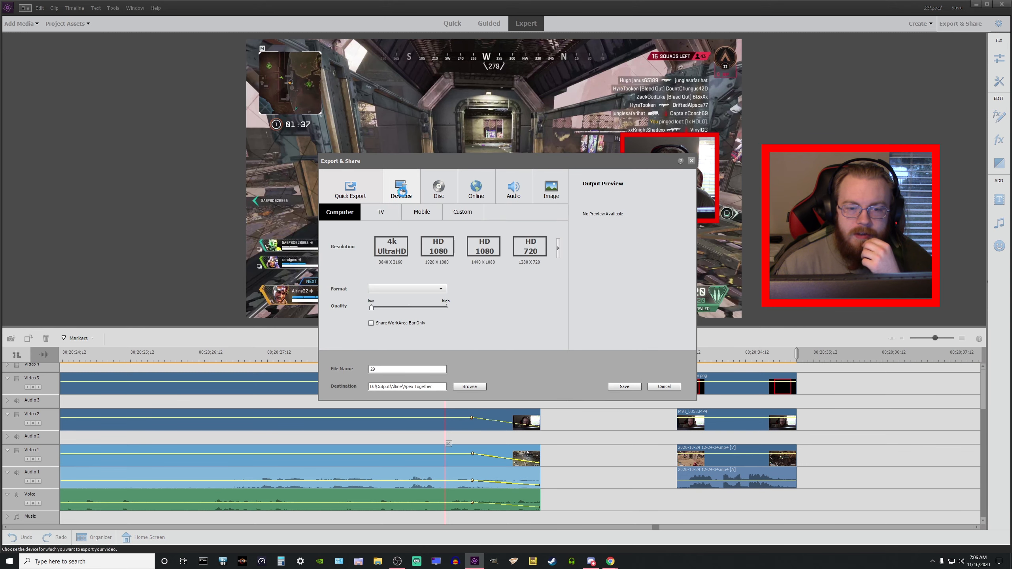
click(460, 212)
click(443, 235)
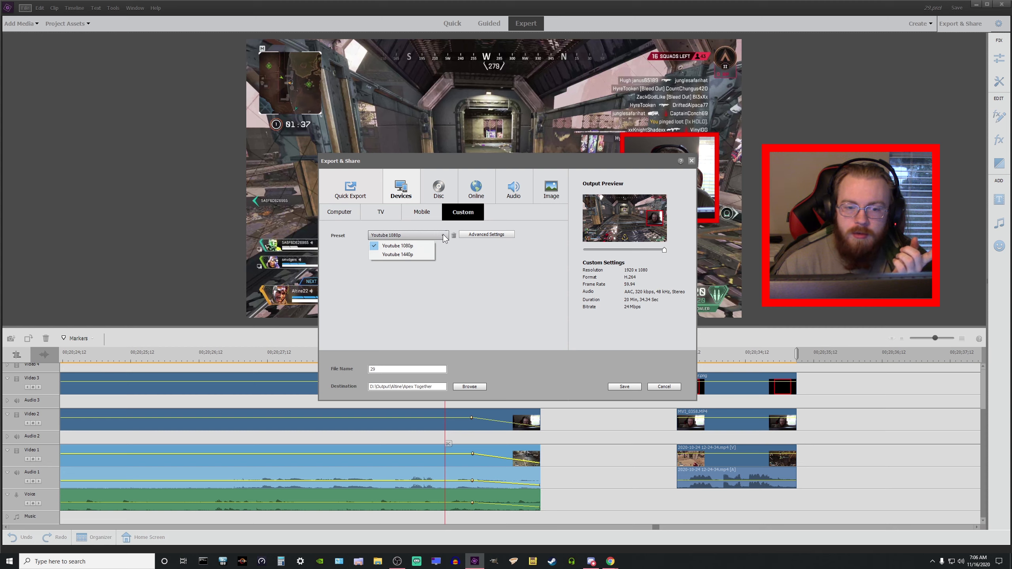
click(444, 236)
click(443, 235)
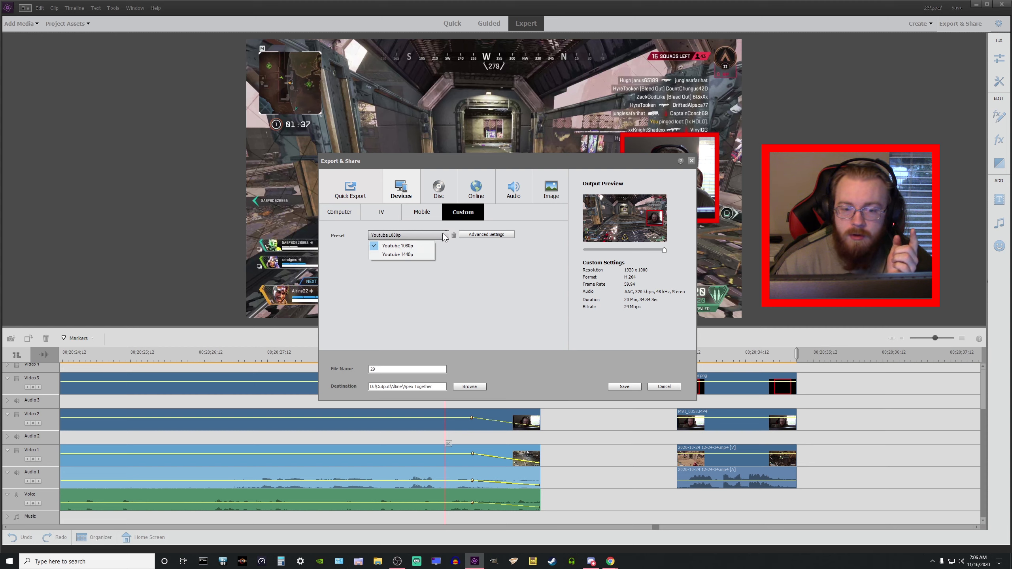
click(417, 254)
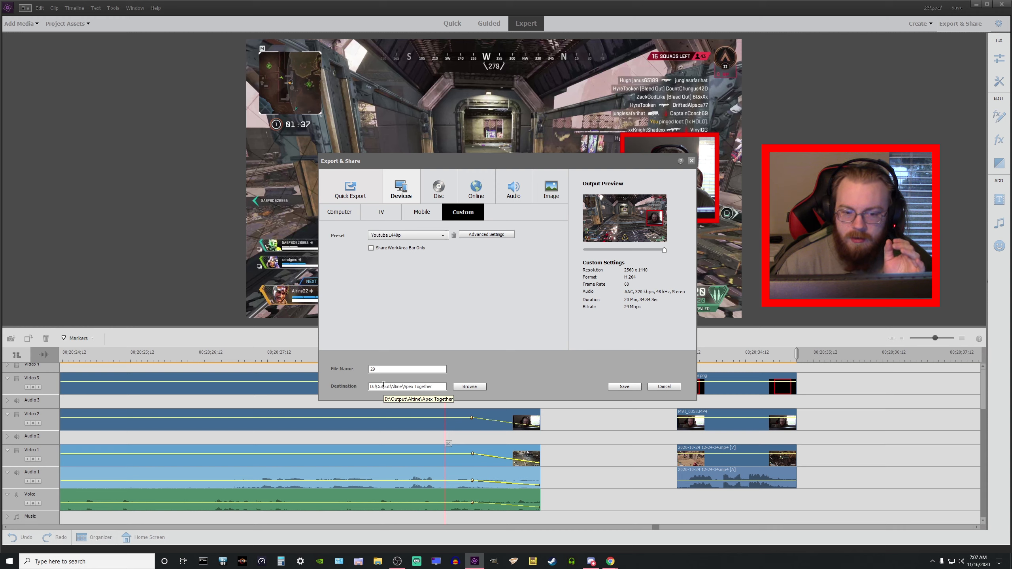
click(692, 160)
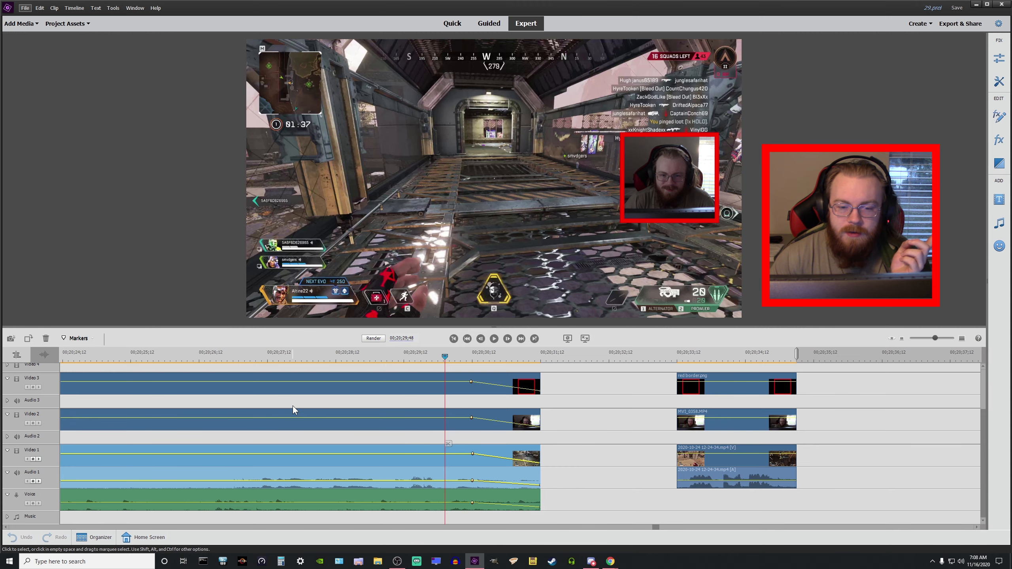
- Switch to the Computer Stuff spreadsheet in Google Sheets and examine the earliest records on the Video Export sheet
click(610, 561)
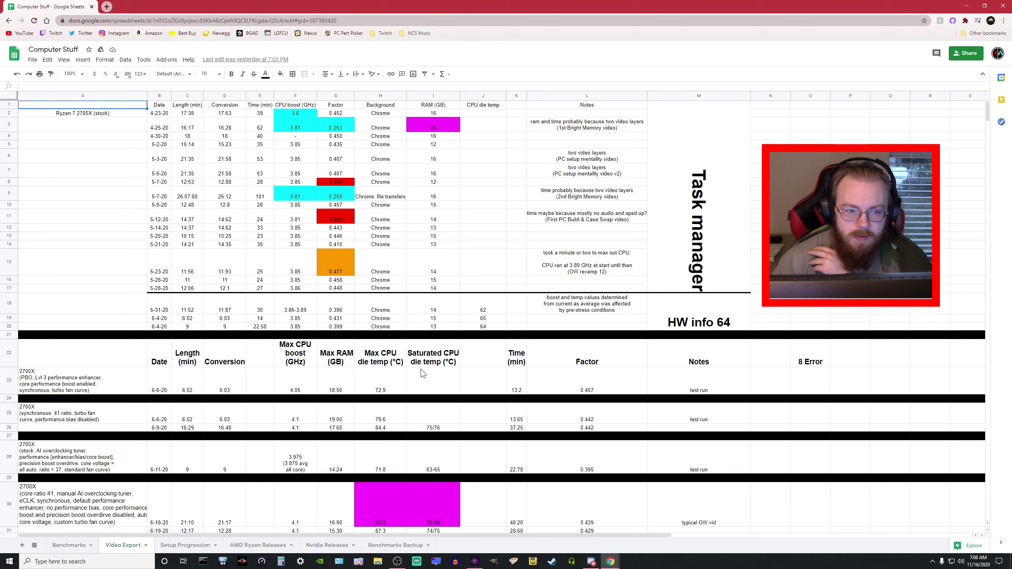
scroll(159, 187, down, 10)
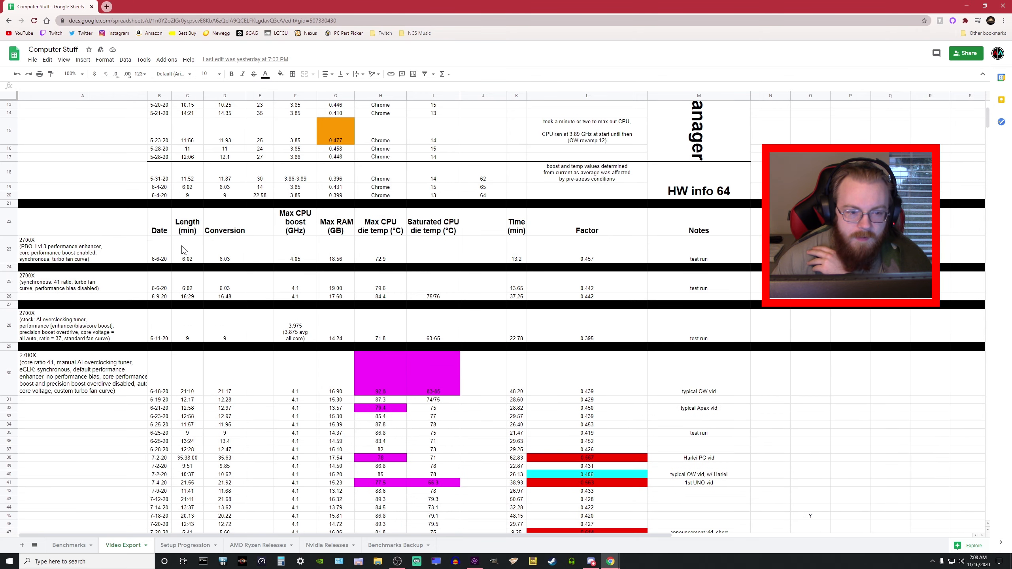
scroll(191, 246, up, 10)
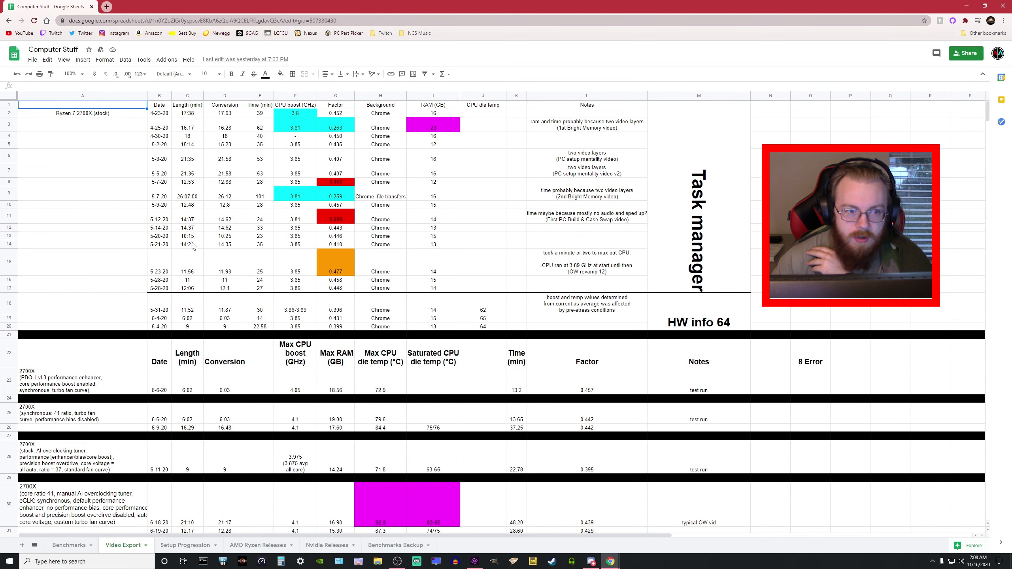
scroll(405, 225, down, 2)
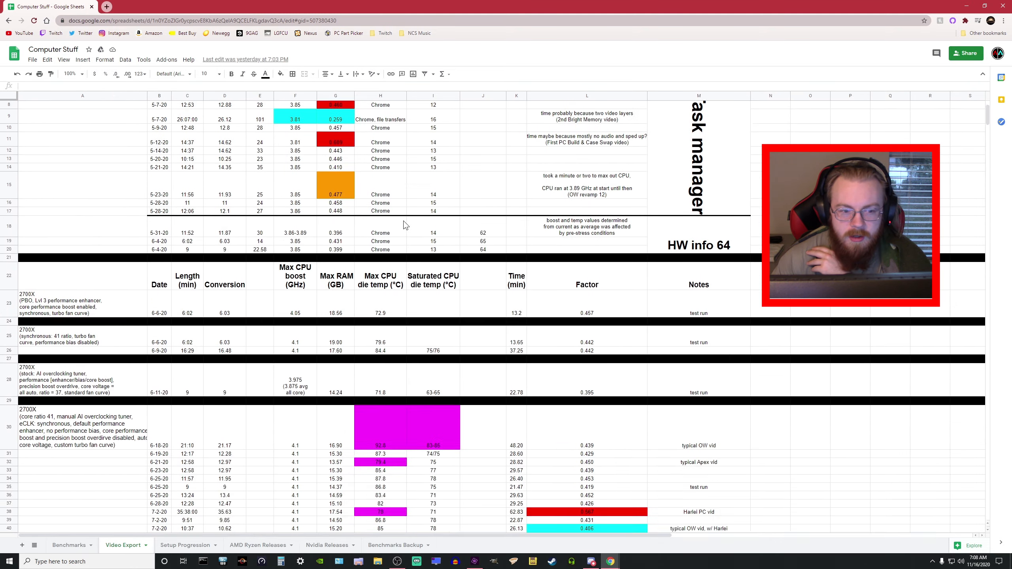
scroll(405, 225, down, 3)
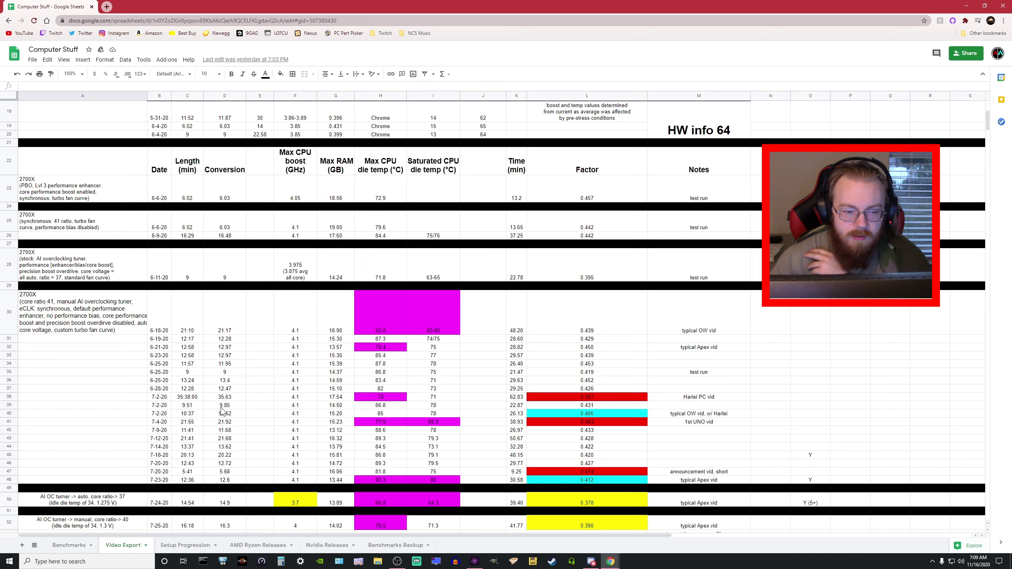
scroll(221, 410, up, 1)
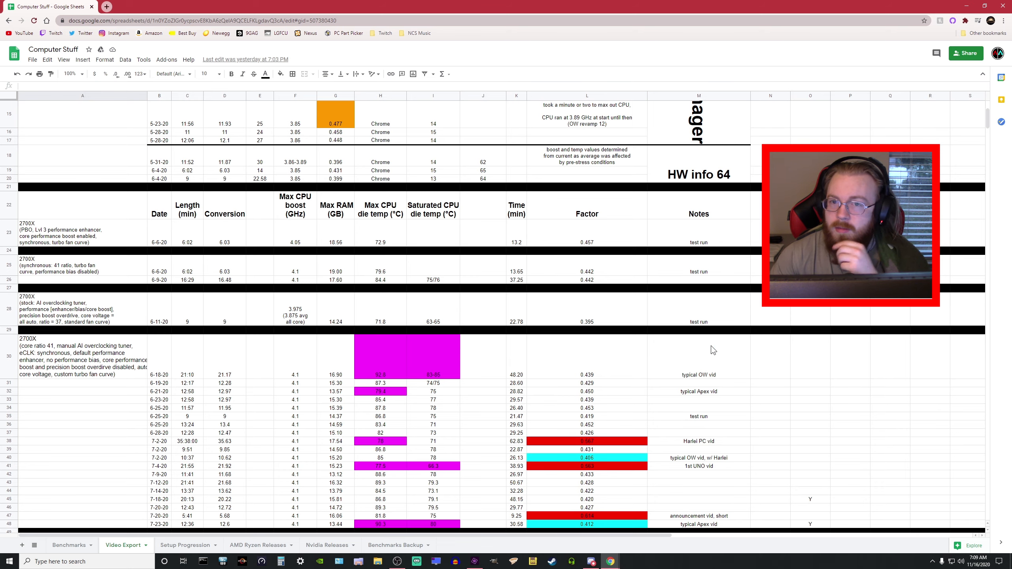
scroll(605, 318, up, 5)
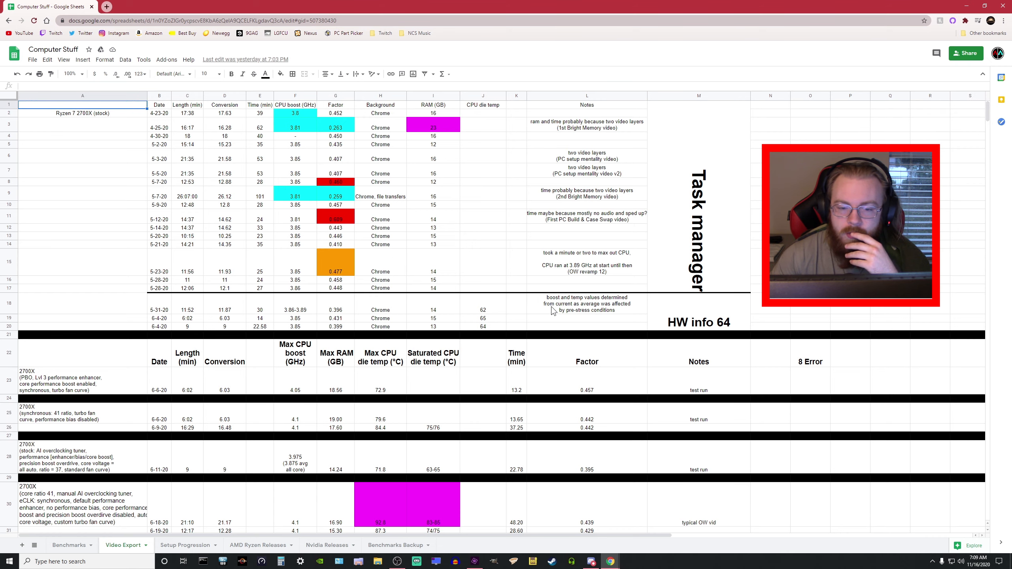
scroll(558, 330, down, 3)
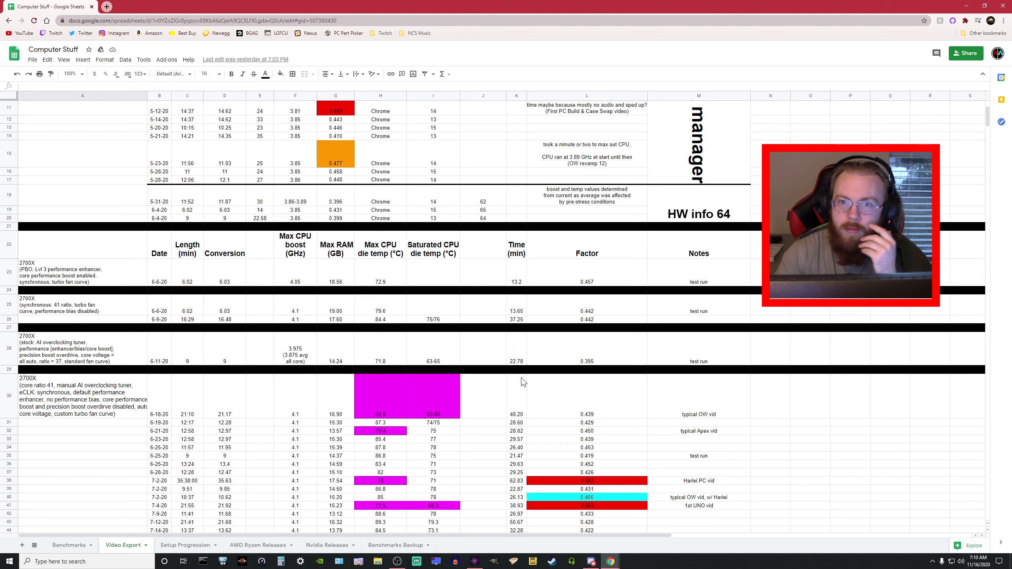
- Examine the latest webcam video exports on the Video Export sheet and compare their factors with earlier hardware configurations
scroll(523, 382, down, 15)
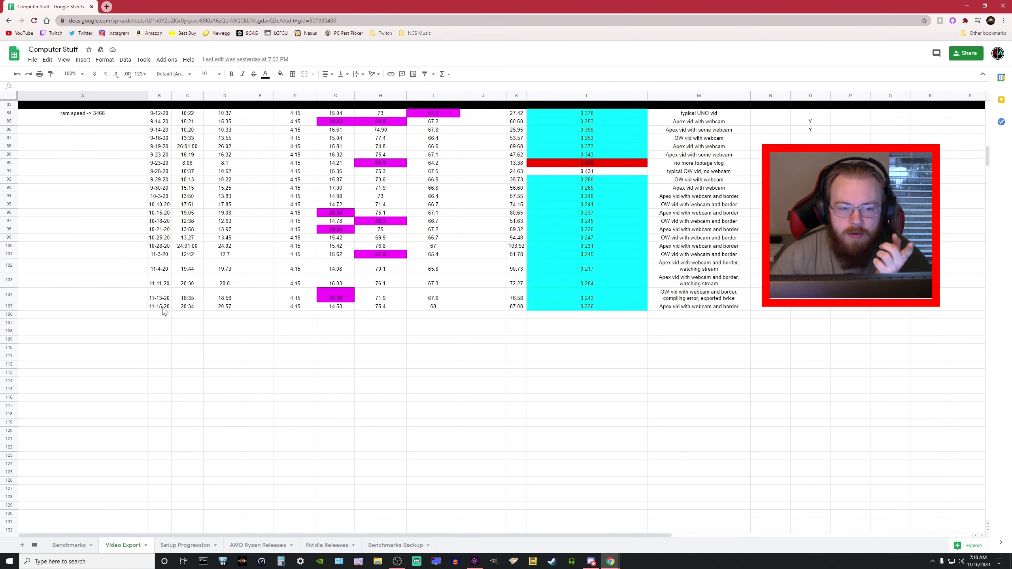
scroll(163, 312, up, 1)
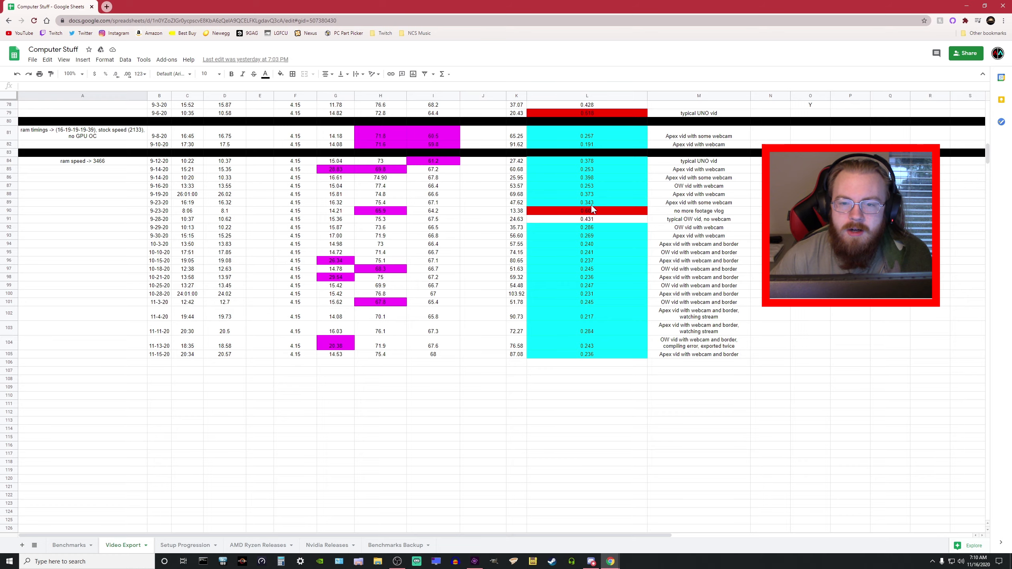
scroll(591, 205, up, 4)
scroll(589, 223, up, 3)
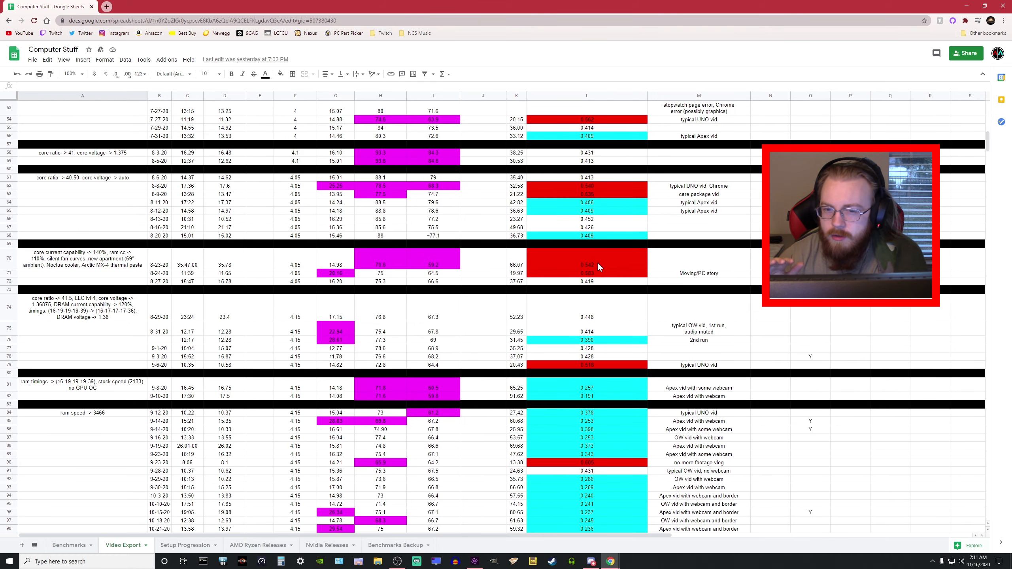
scroll(597, 261, up, 4)
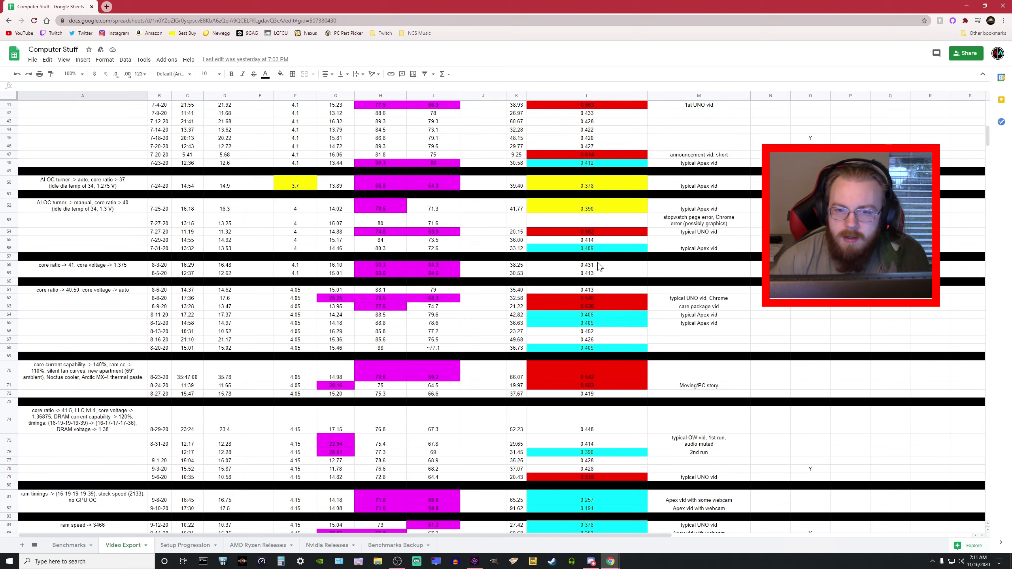
- Review the 2700X records on the Video Export sheet, comparing export factors across the core ratio and voltage setups
scroll(597, 265, up, 10)
scroll(248, 354, down, 2)
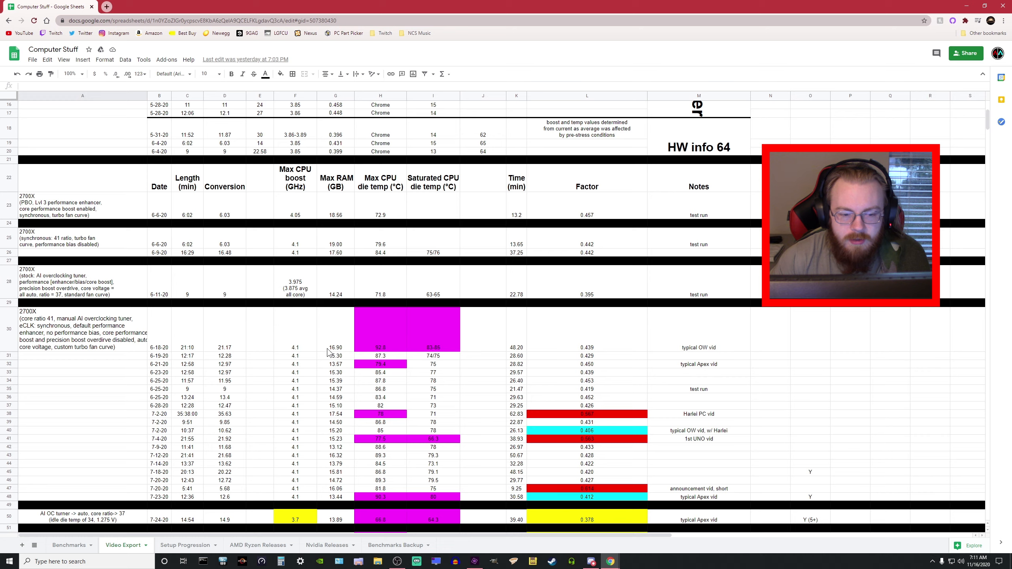
scroll(611, 378, down, 2)
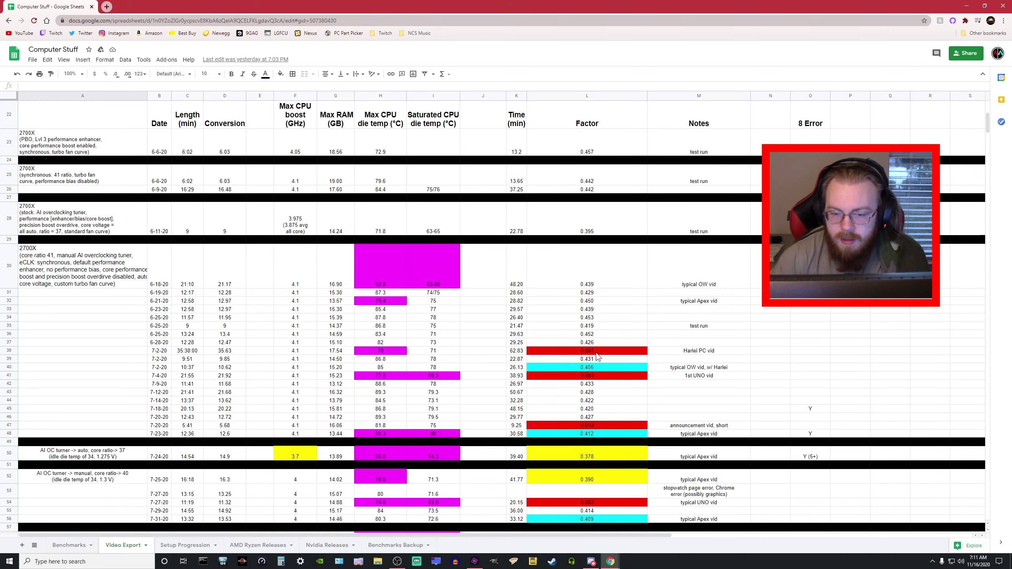
scroll(605, 380, down, 15)
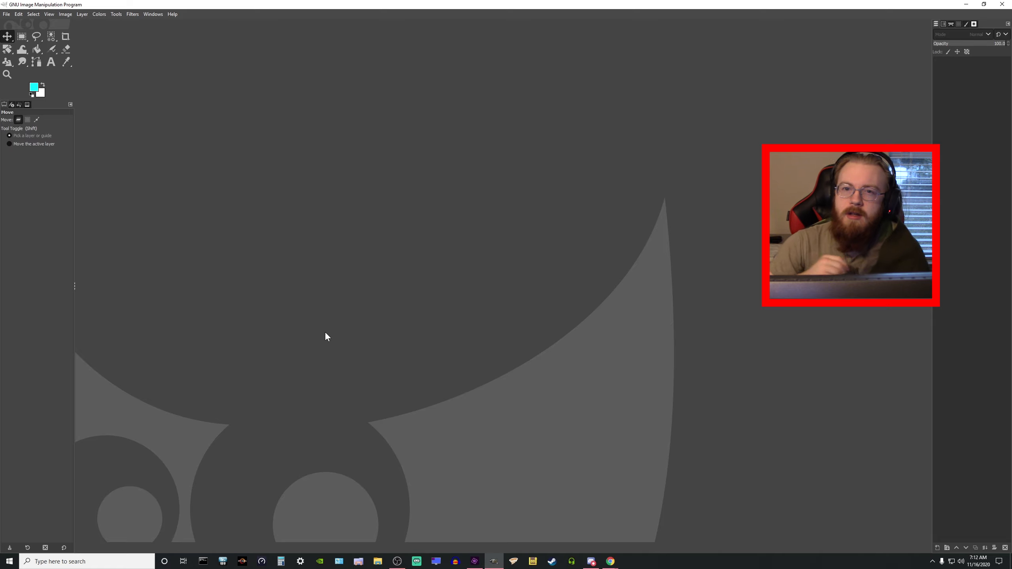
- Open the image black rectangle.jpg from the GIMP folder in Video Projects
click(7, 15)
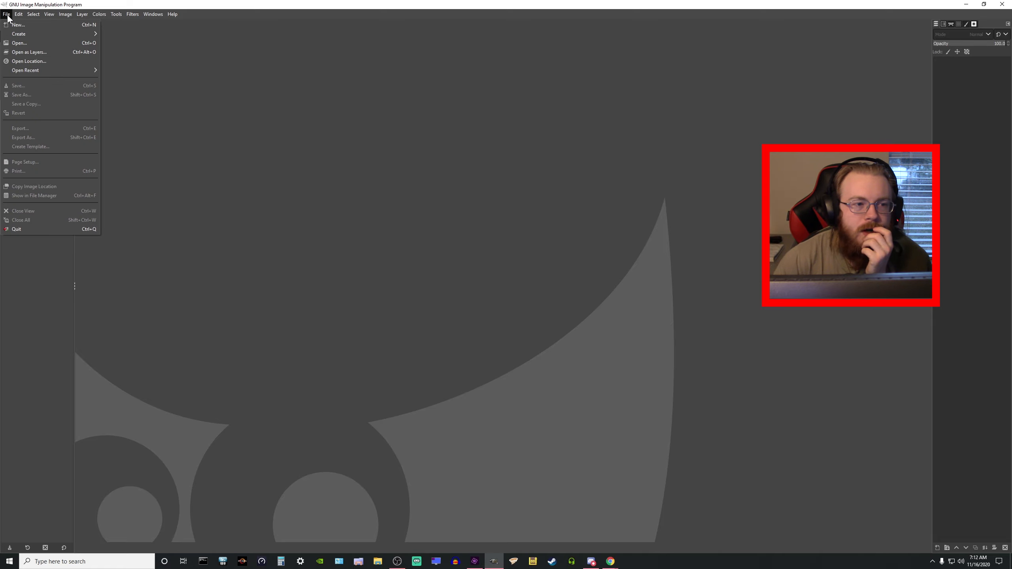
click(29, 44)
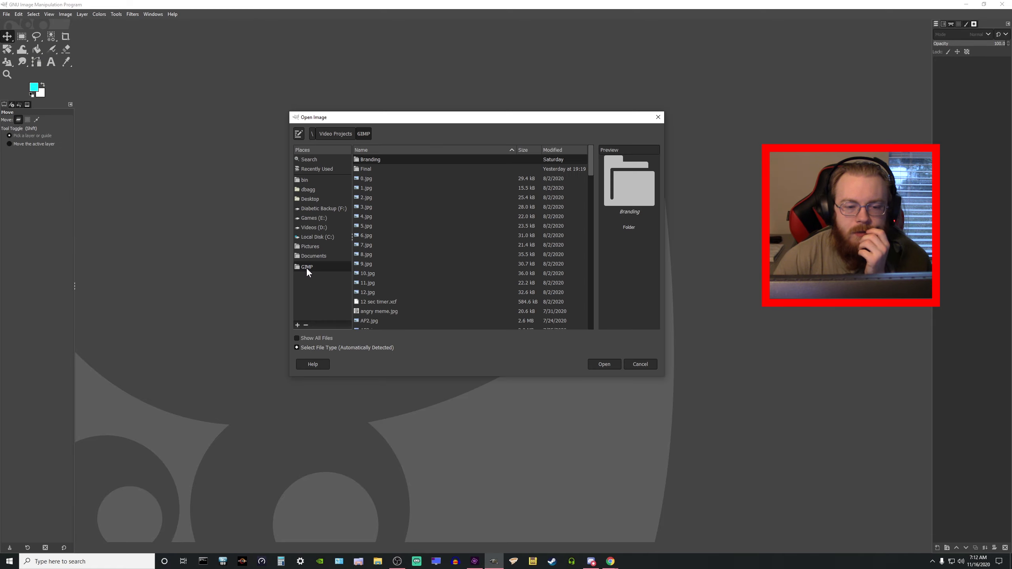
scroll(422, 262, down, 5)
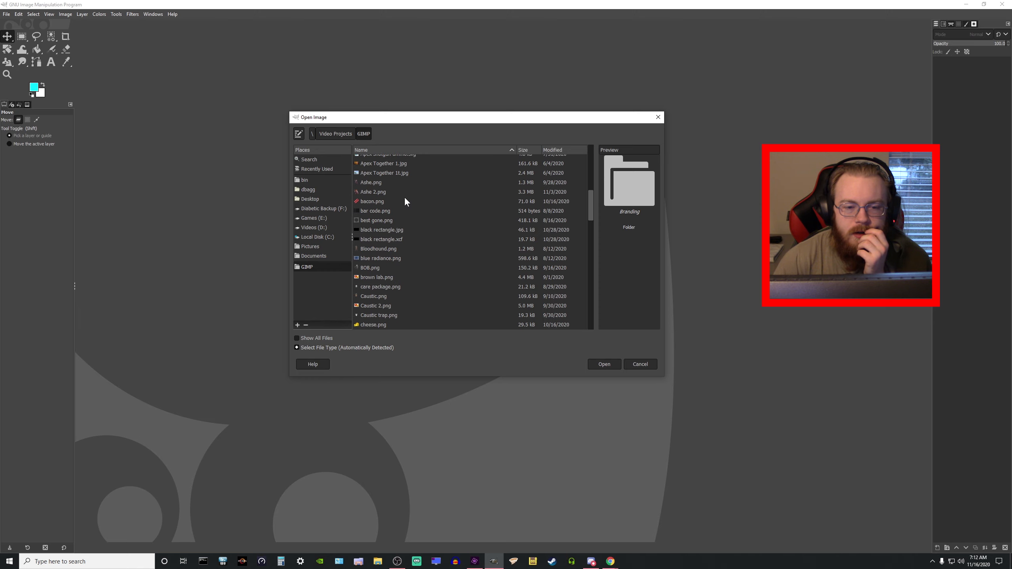
click(387, 231)
click(604, 364)
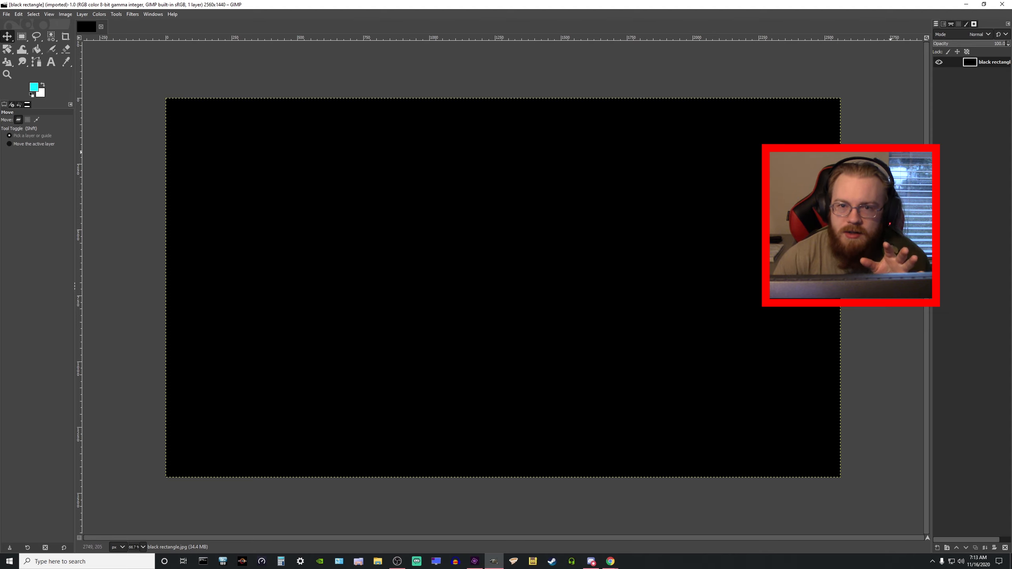
click(6, 14)
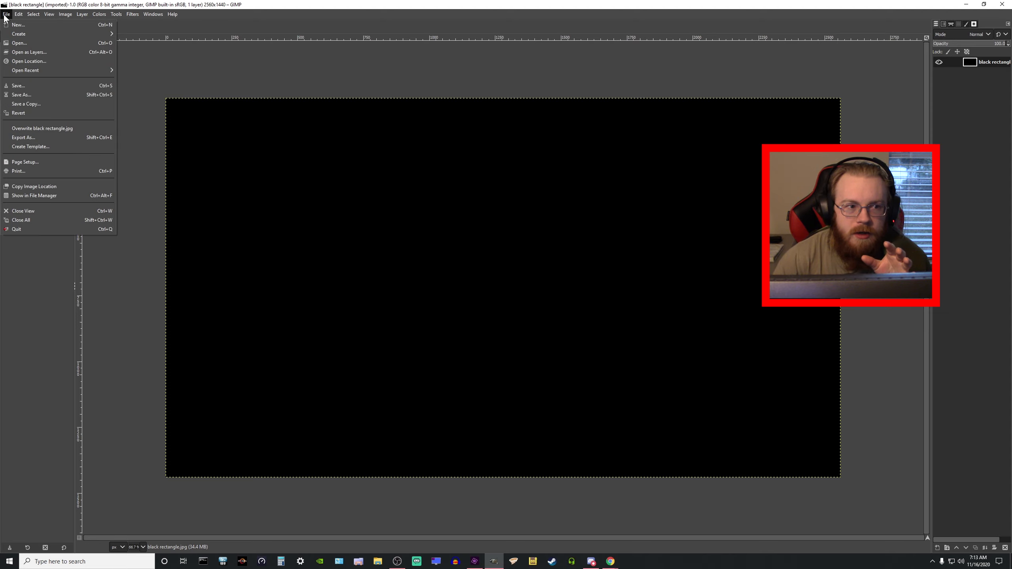
click(22, 57)
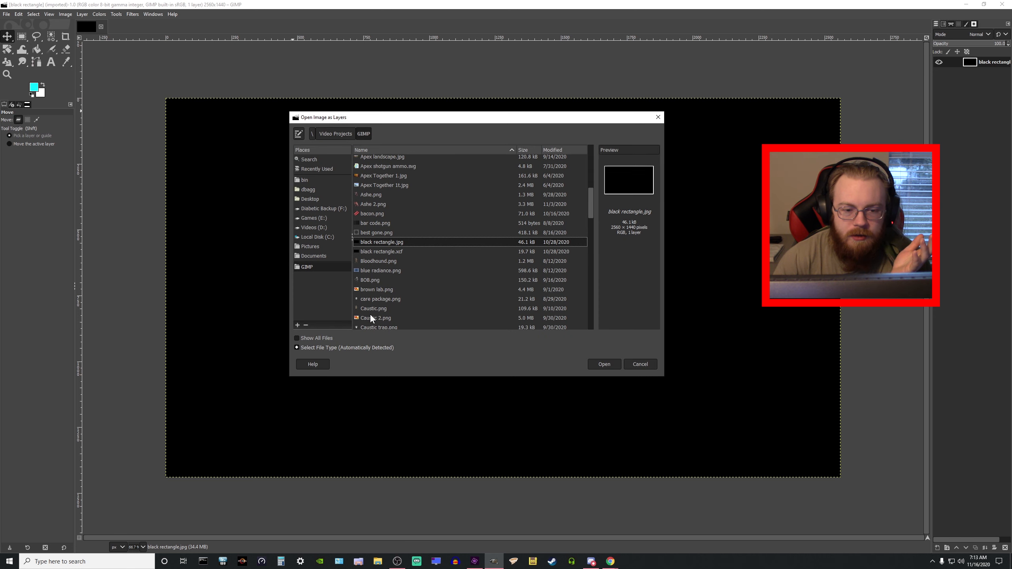
scroll(381, 325, down, 10)
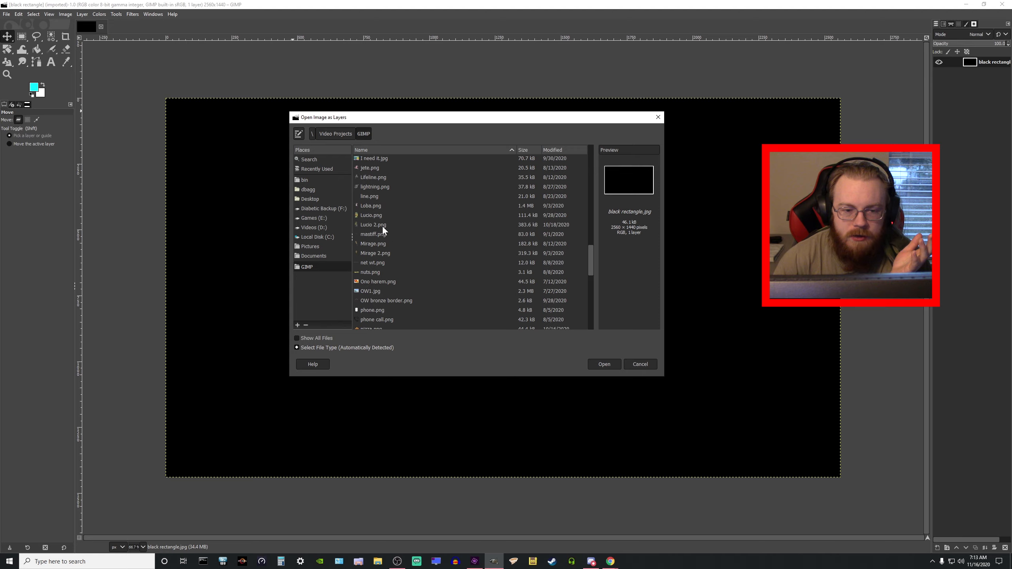
click(657, 117)
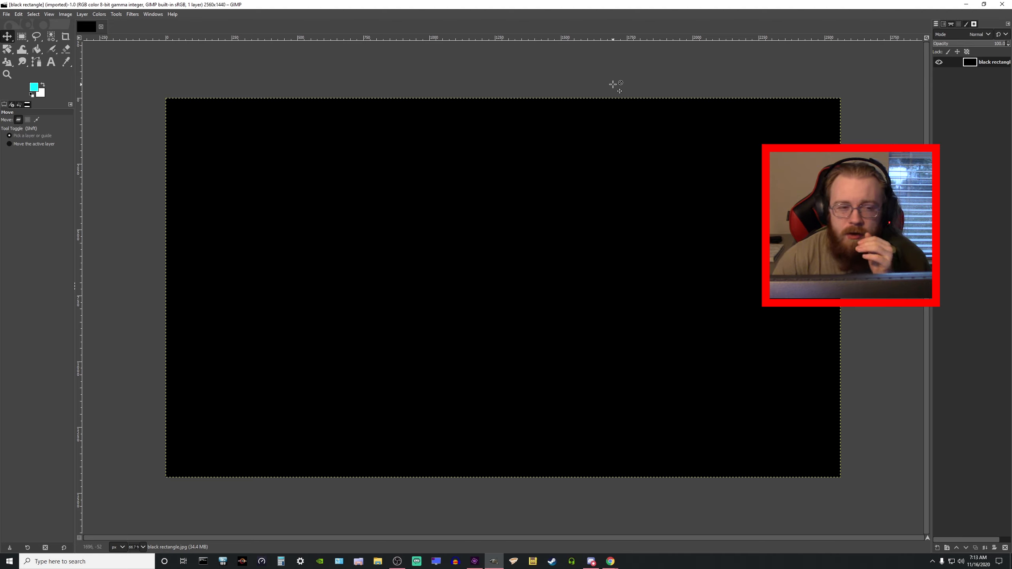